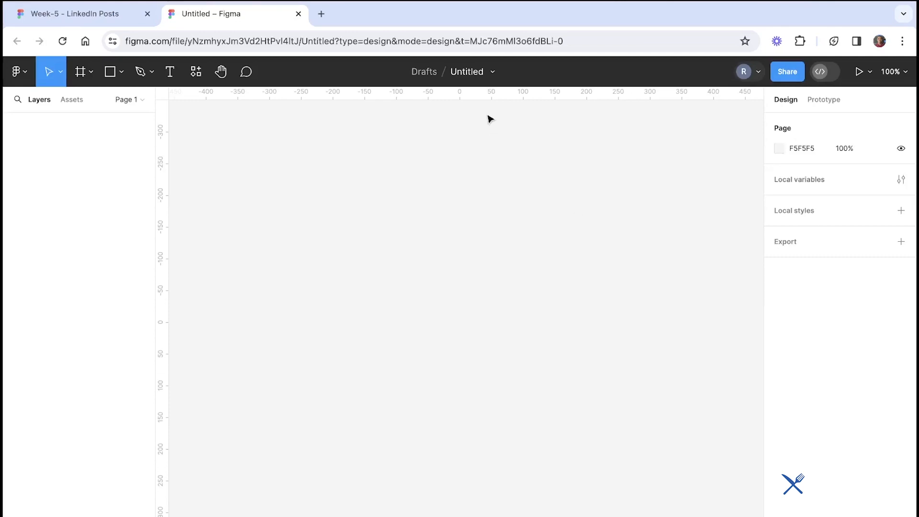
Rename the untitled draft file to Test file
click(464, 71)
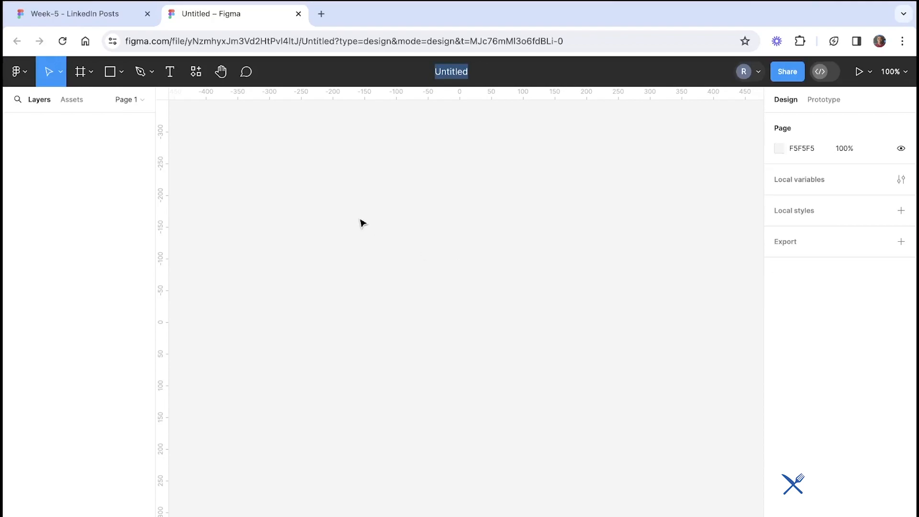
text(t)
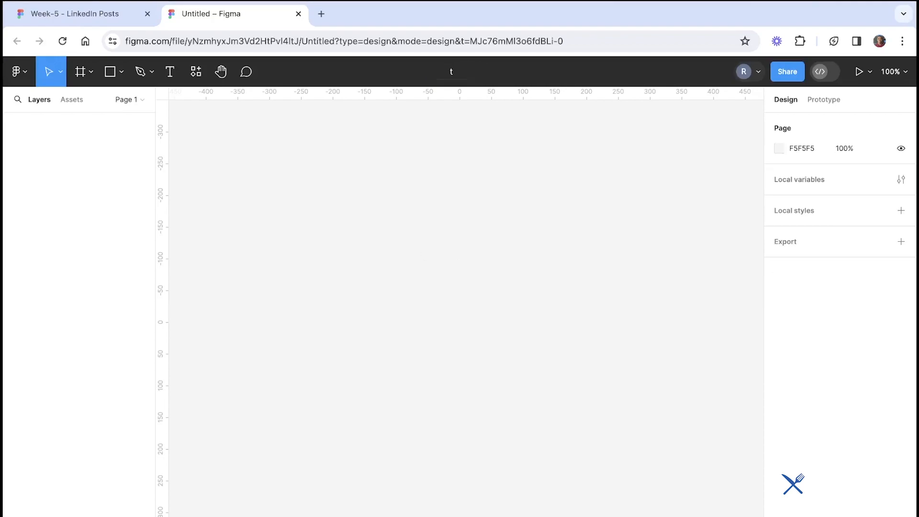
text(est file)
key(Return)
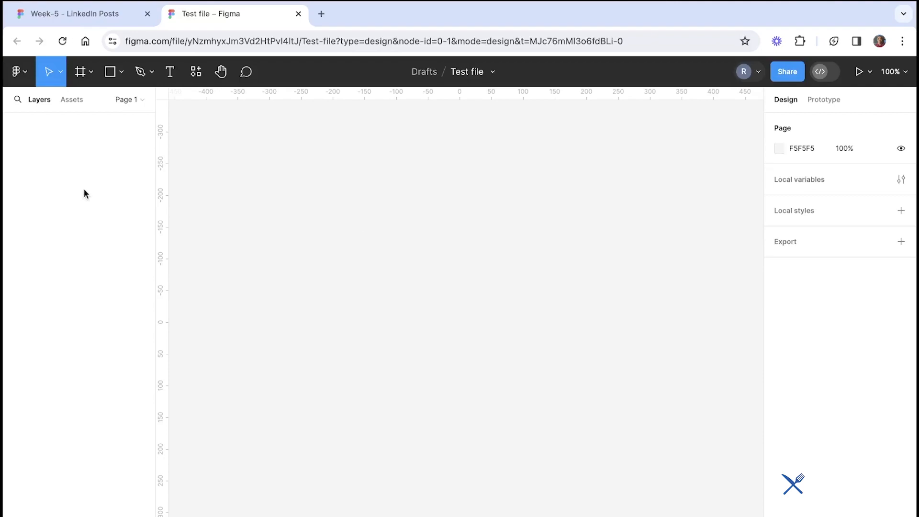
Check the Main areas in Figma slide in the other tab, then explore each toolbar tool menu from Move to Comment
click(61, 22)
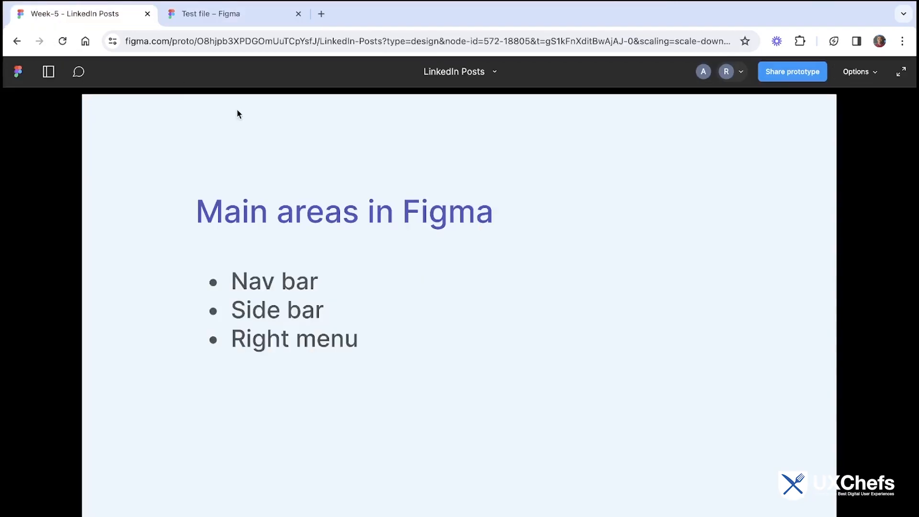
click(243, 22)
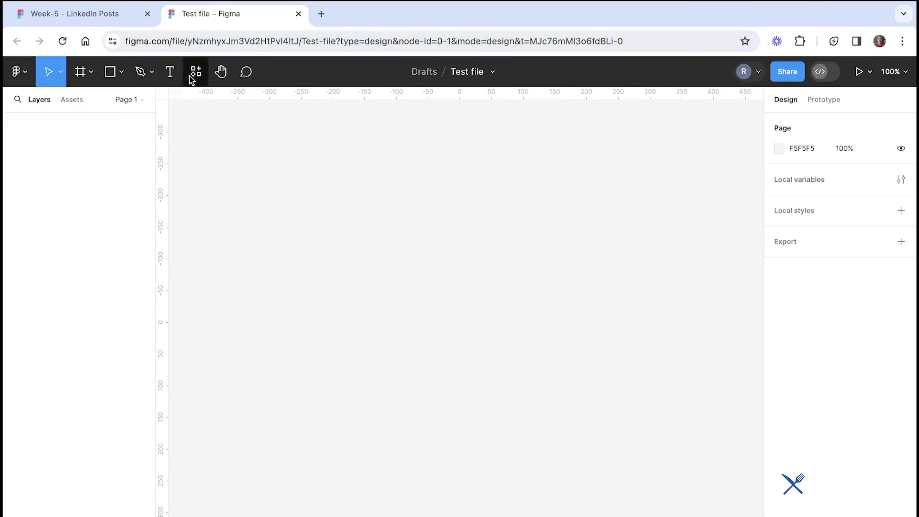
click(61, 77)
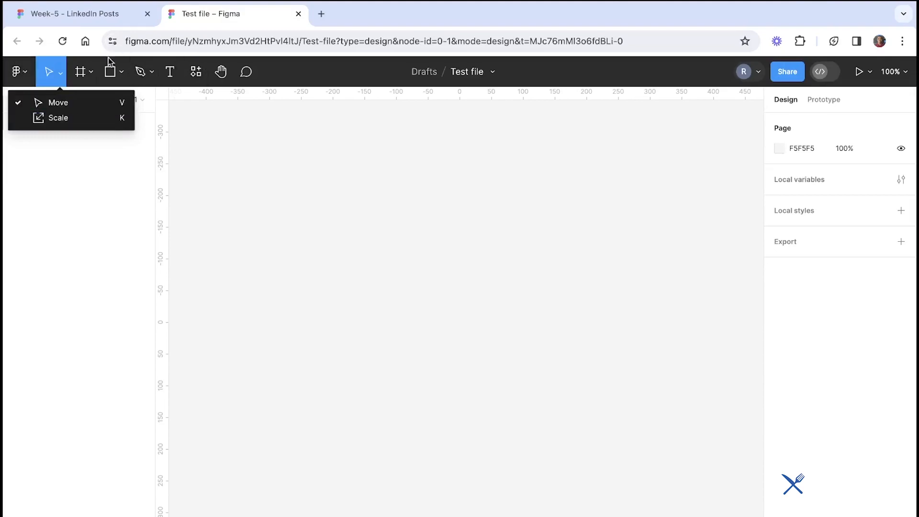
click(91, 72)
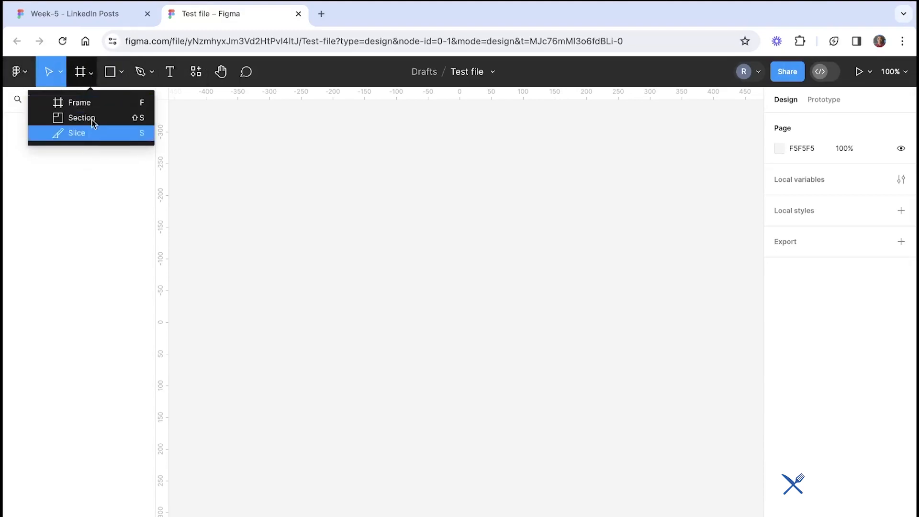
click(121, 72)
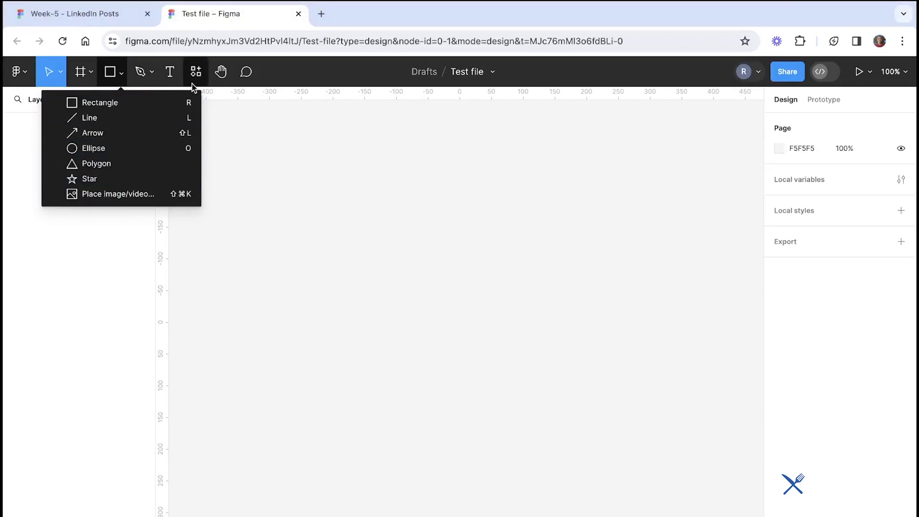
click(151, 72)
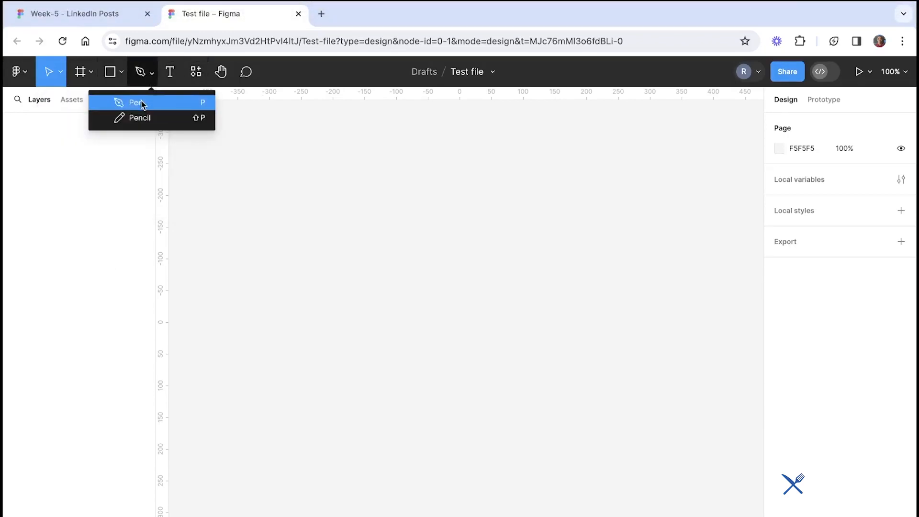
click(176, 70)
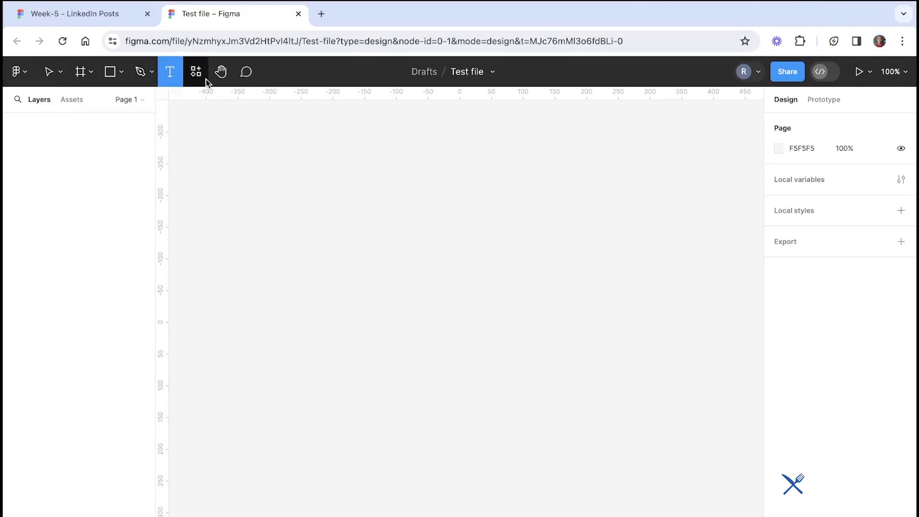
click(195, 72)
click(196, 84)
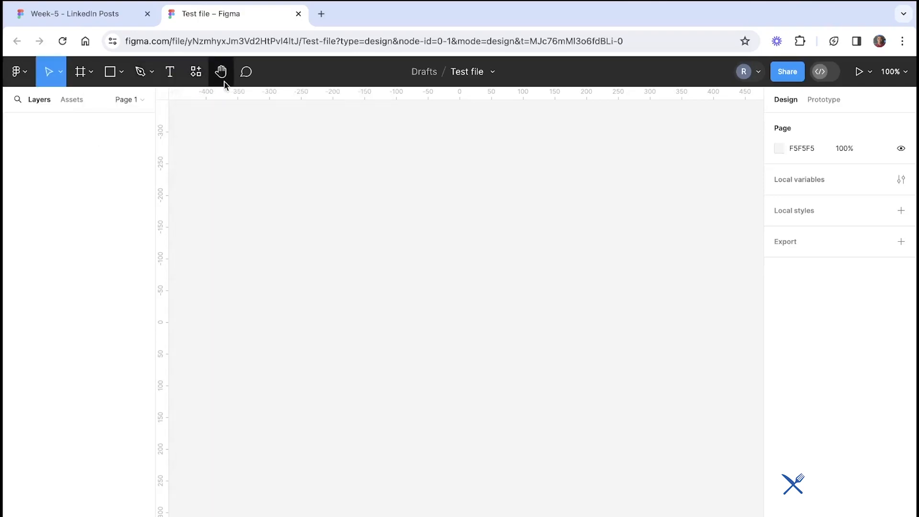
click(220, 72)
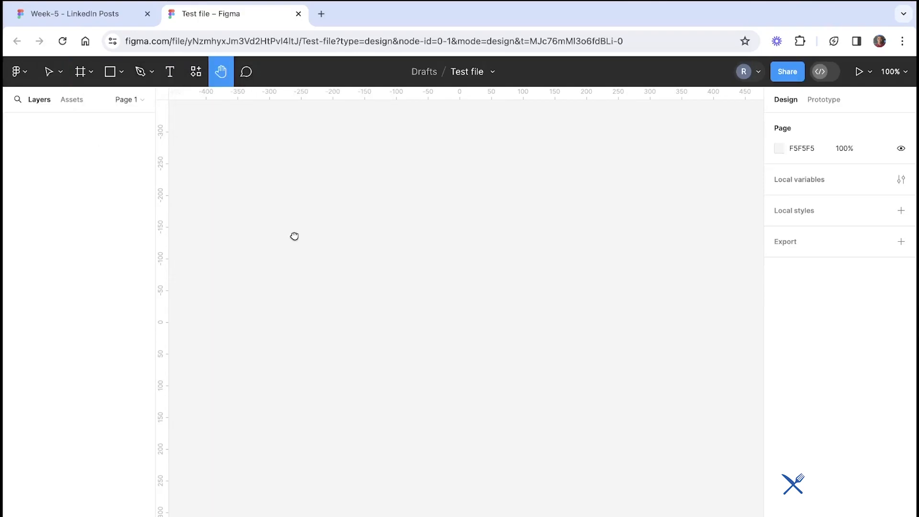
click(246, 72)
Try adding a comment on the canvas with some test text, then discard it and return to the Move tool
click(257, 200)
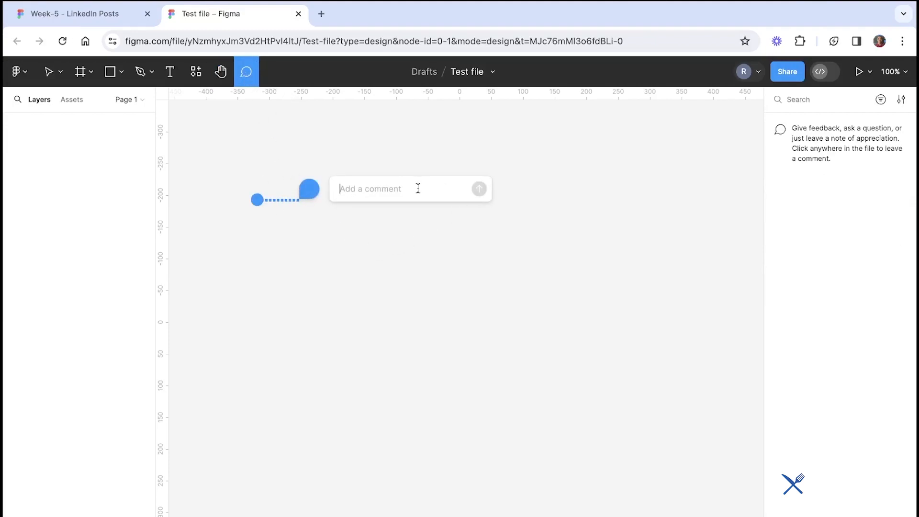
text(sfsdmvflkvflvkdfkj)
key(super+a)
key(BackSpace)
text(v)
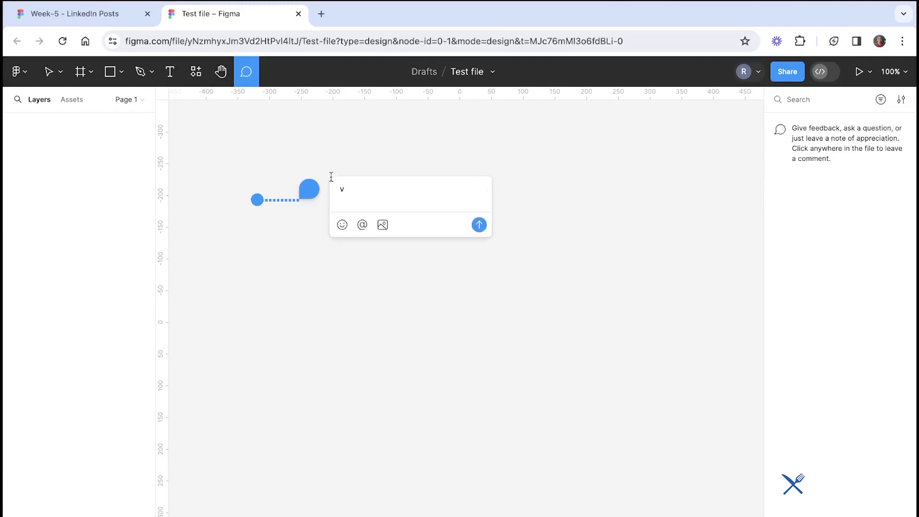
key(BackSpace)
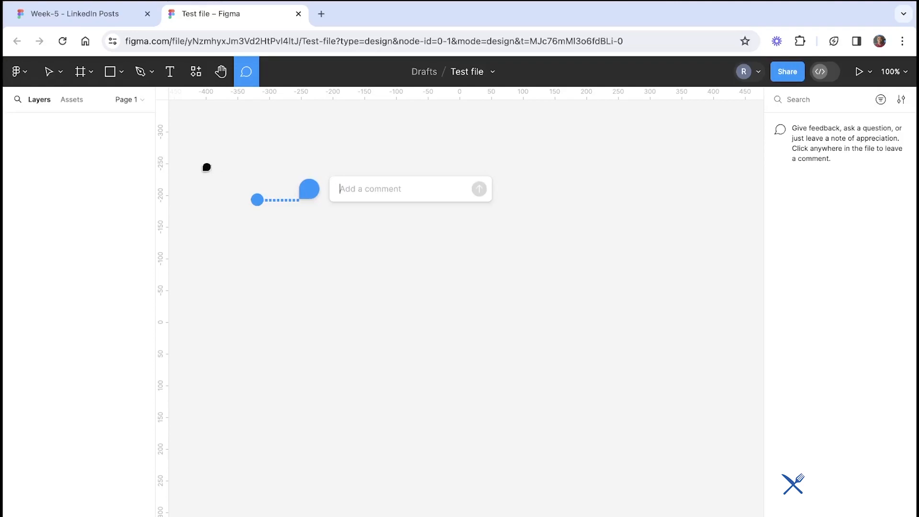
click(50, 77)
click(229, 160)
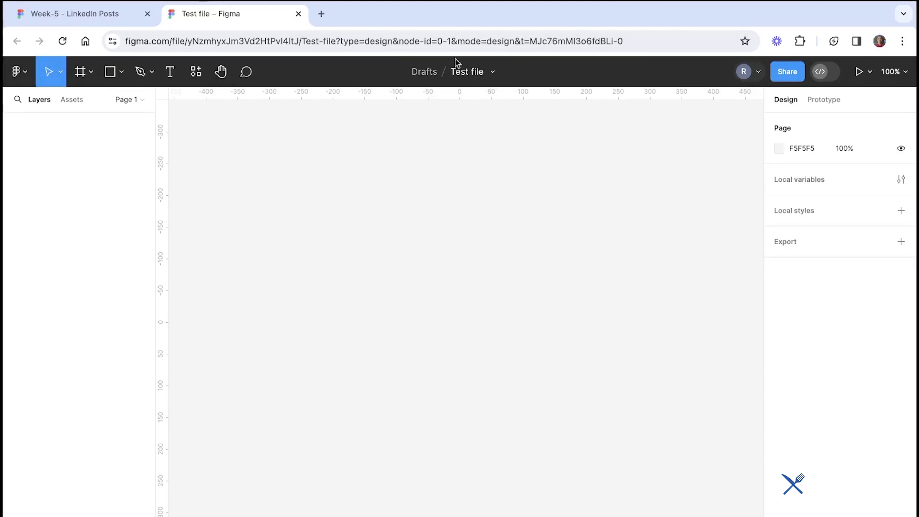
Inspect the file menu's options including File color profile, and the collaborator avatar menu
click(493, 73)
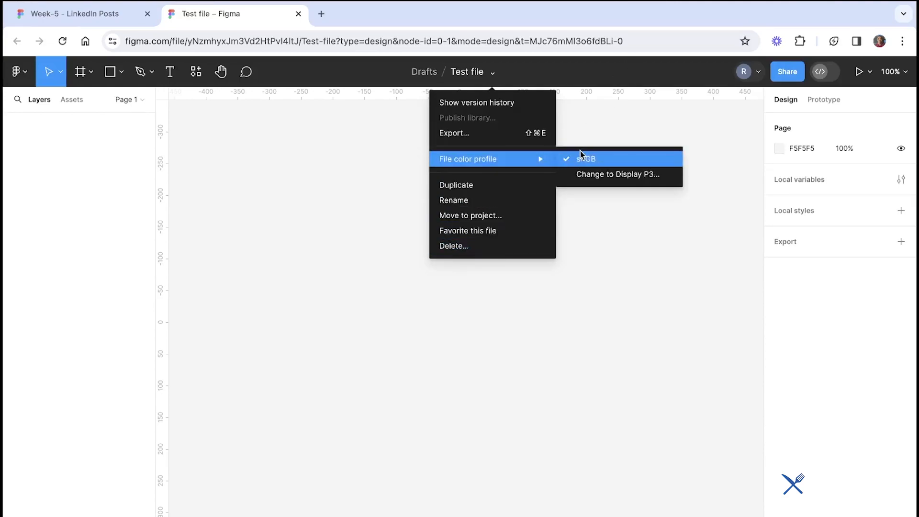
click(587, 238)
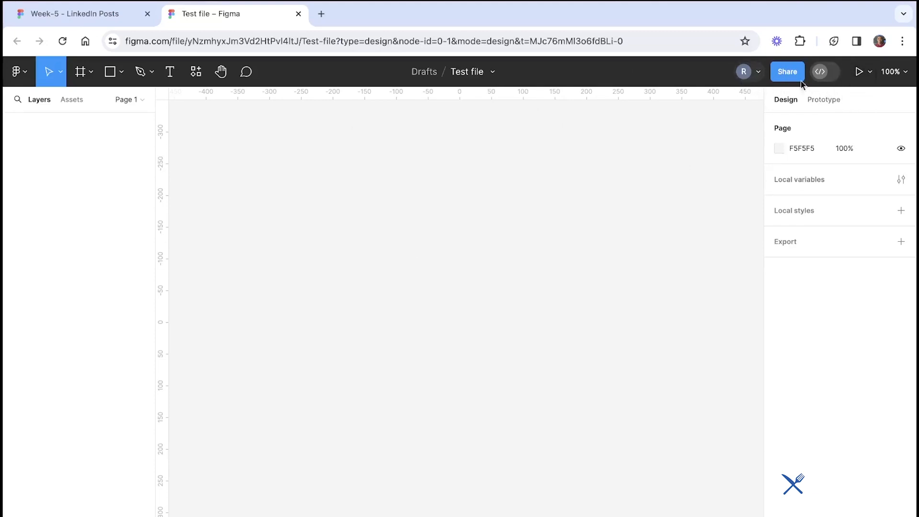
click(757, 79)
click(757, 81)
click(759, 78)
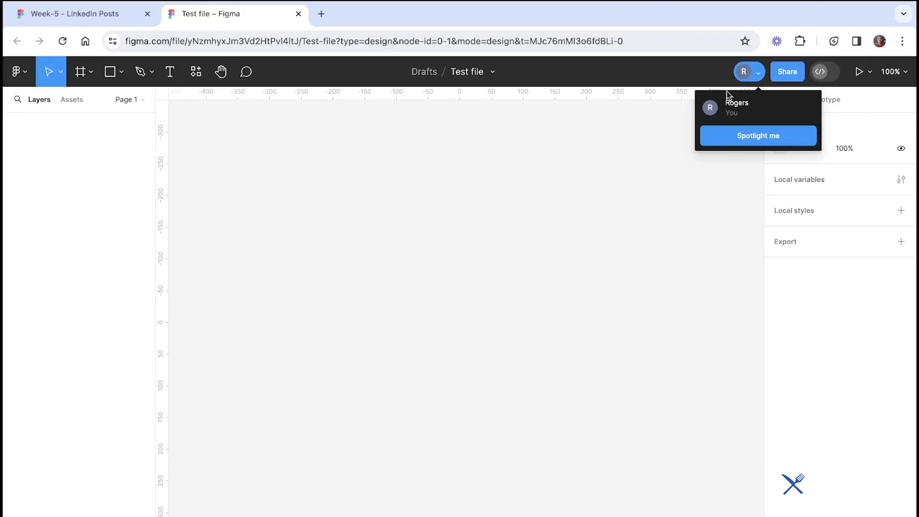
click(754, 79)
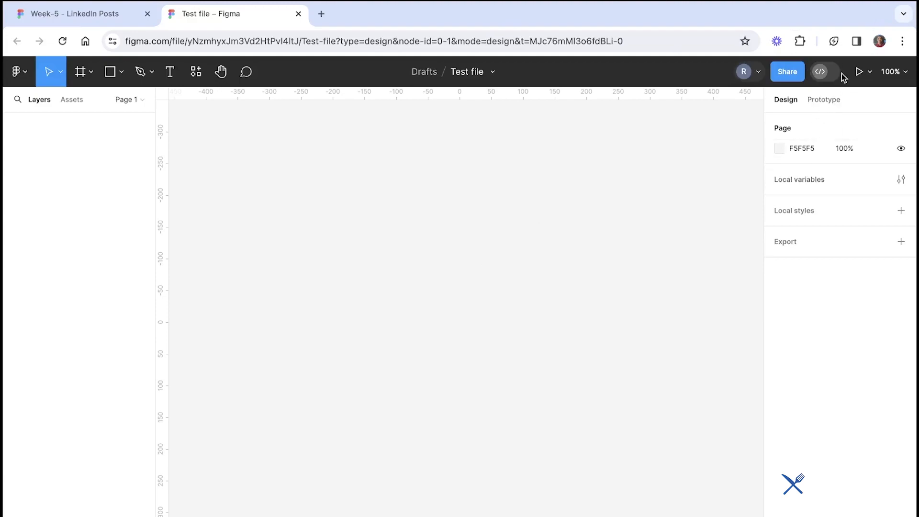
Open the zoom and view options menu to review its settings, then close it
mouse_move(843, 77)
click(903, 77)
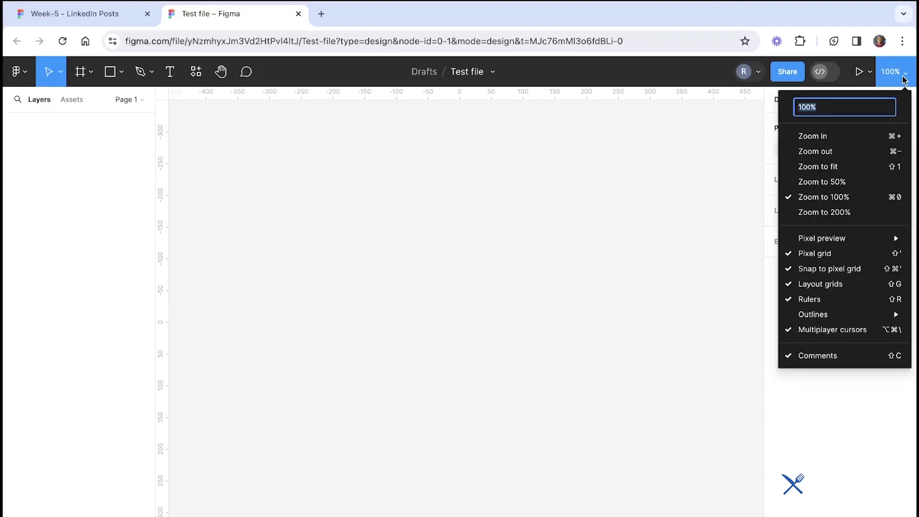
click(908, 78)
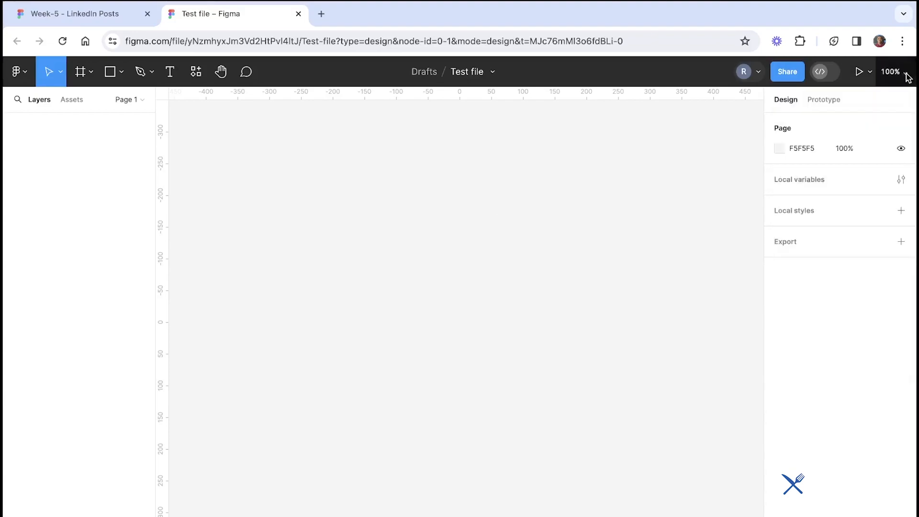
click(907, 78)
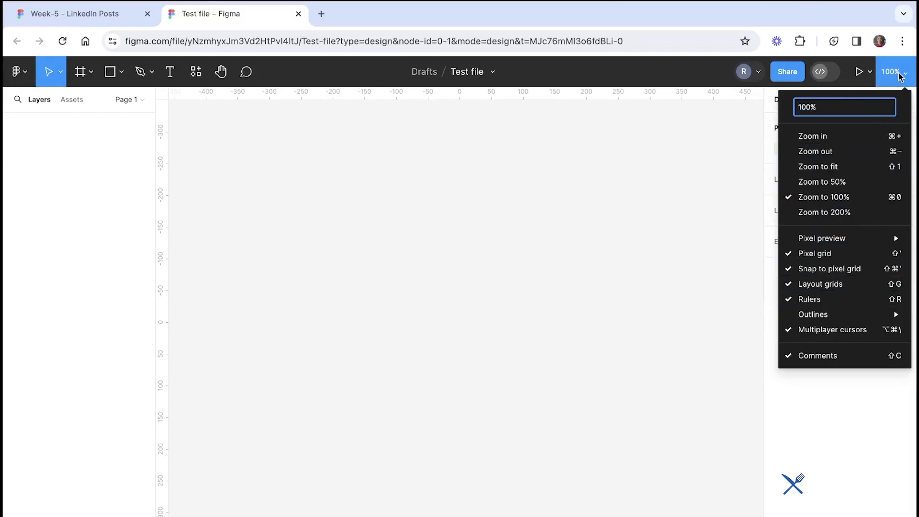
click(900, 77)
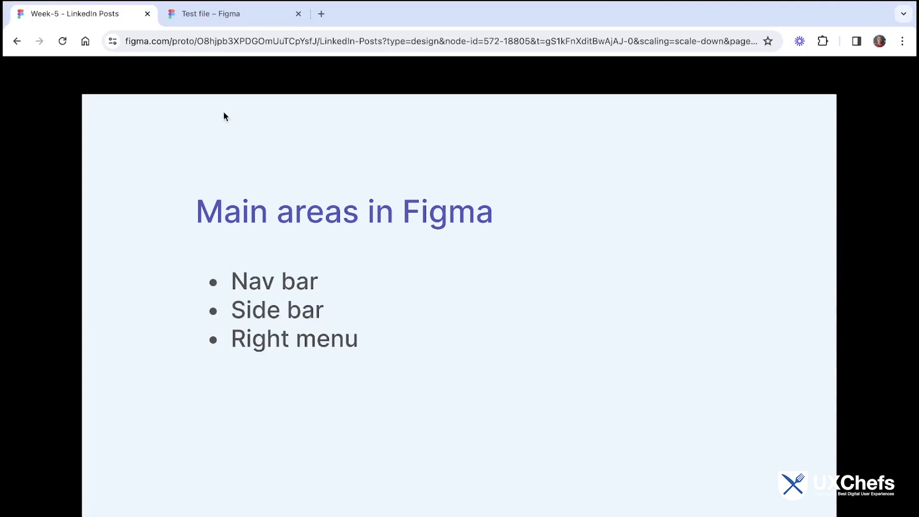
Explore the left sidebar: the pages list, the Assets panel, the layer search field, and the Layers panel
click(239, 14)
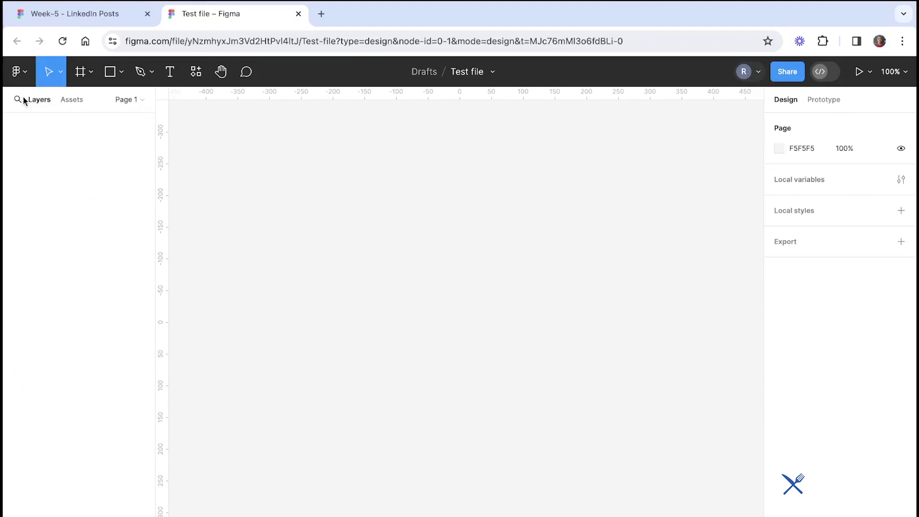
click(131, 104)
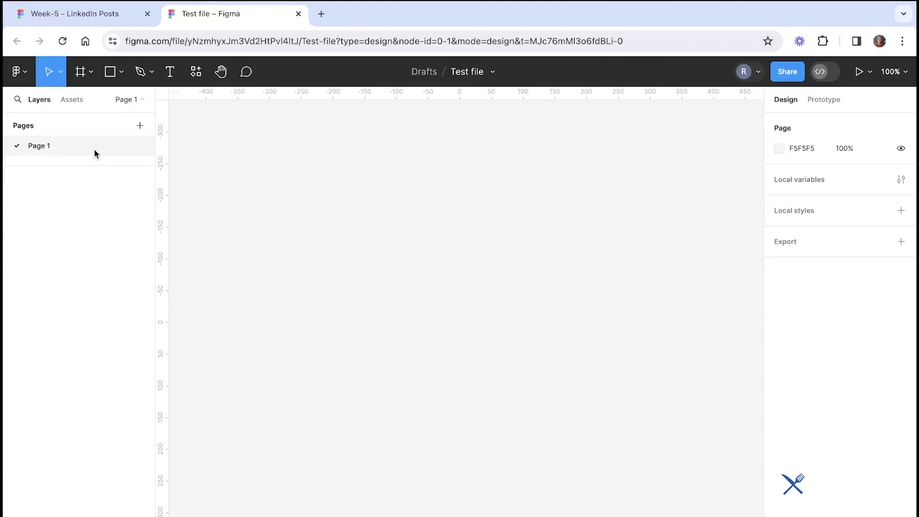
click(72, 99)
click(37, 101)
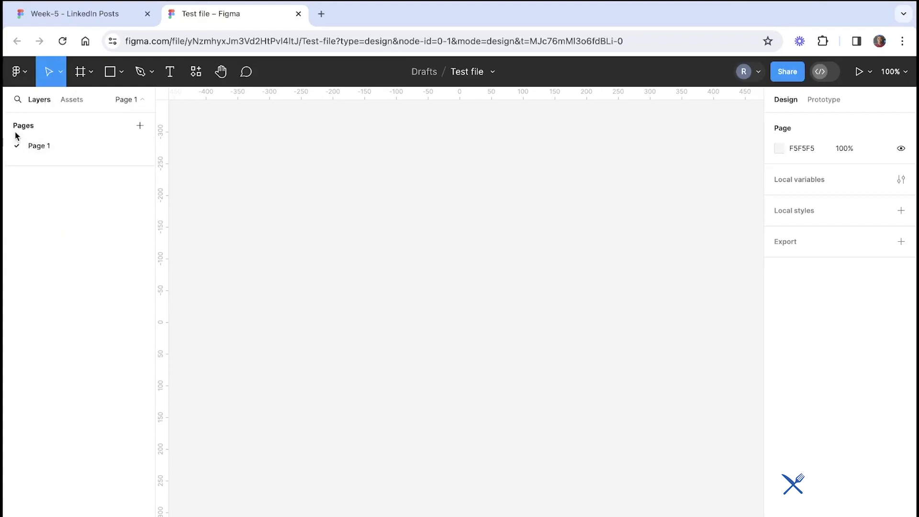
click(18, 100)
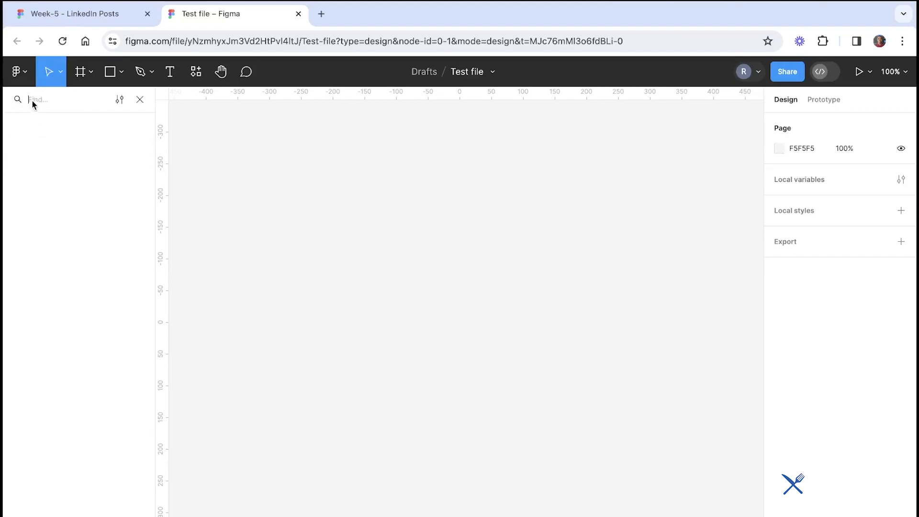
click(140, 100)
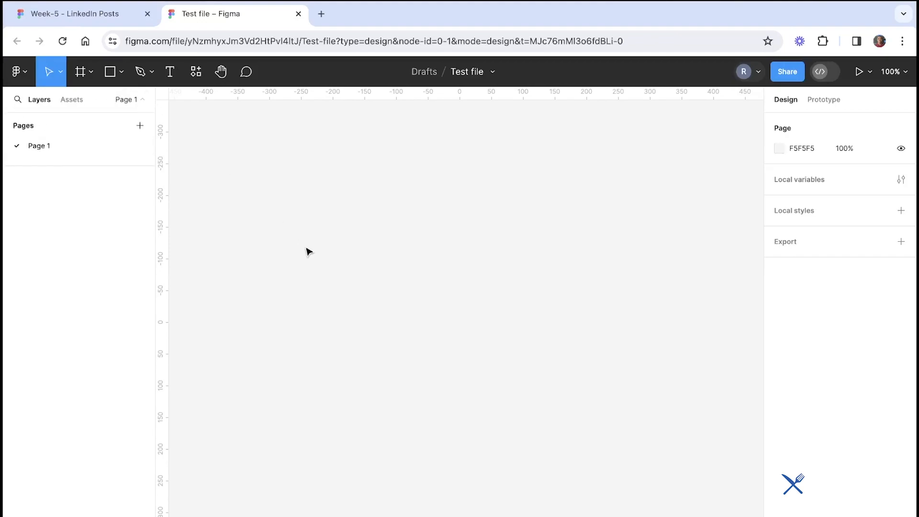
click(64, 100)
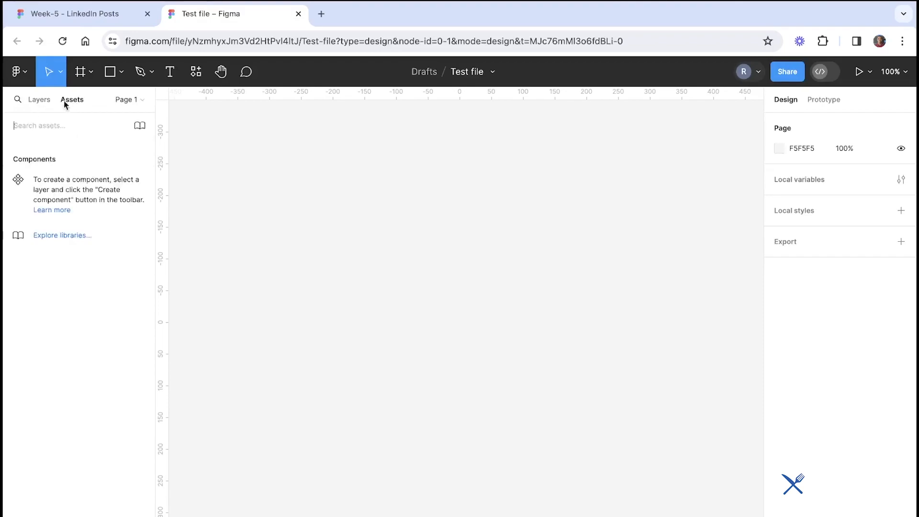
click(39, 99)
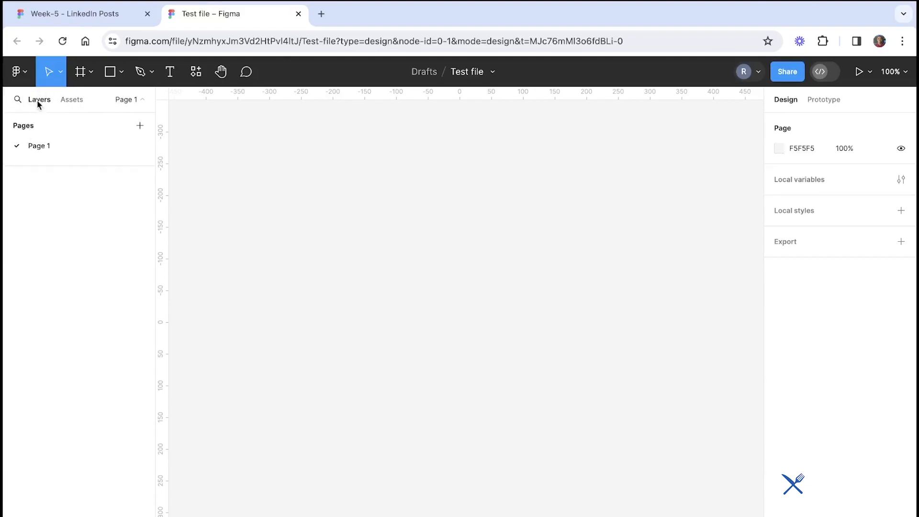
click(67, 101)
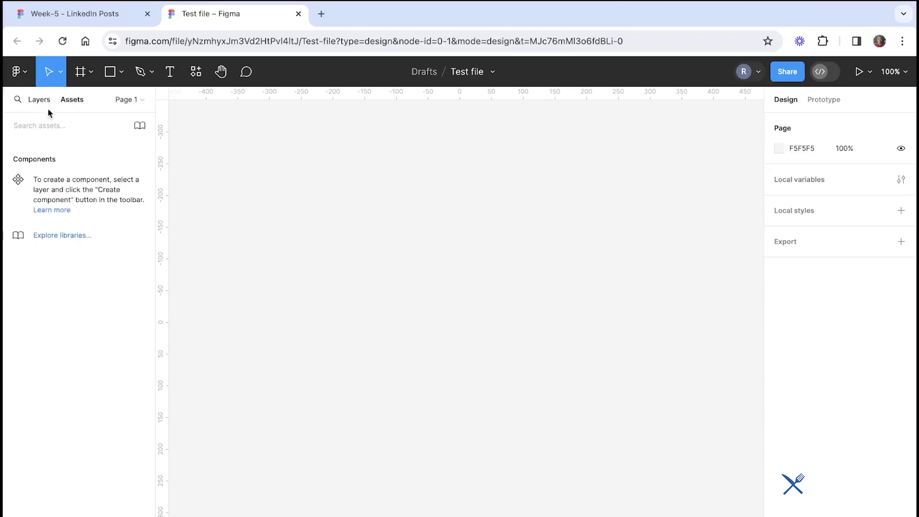
click(128, 100)
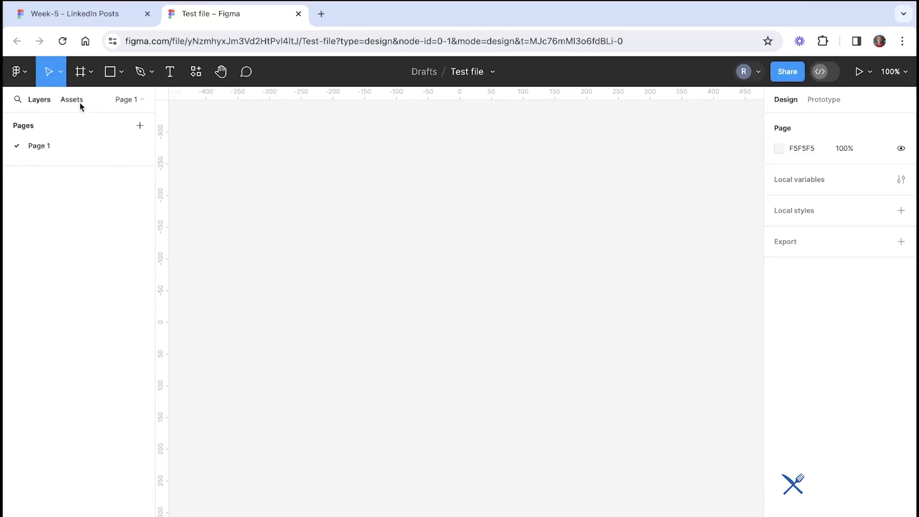
click(141, 101)
click(141, 101)
click(141, 102)
click(141, 102)
click(142, 102)
click(141, 101)
click(141, 102)
click(141, 101)
click(141, 102)
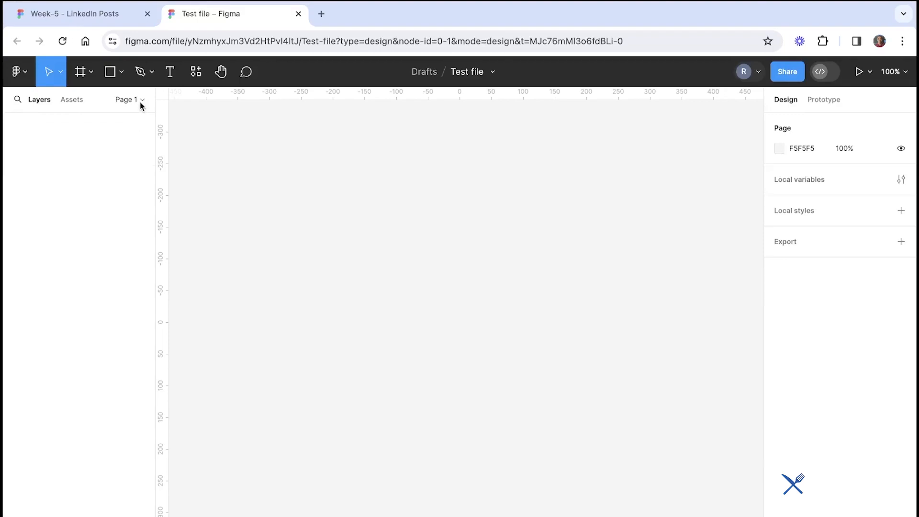
click(141, 102)
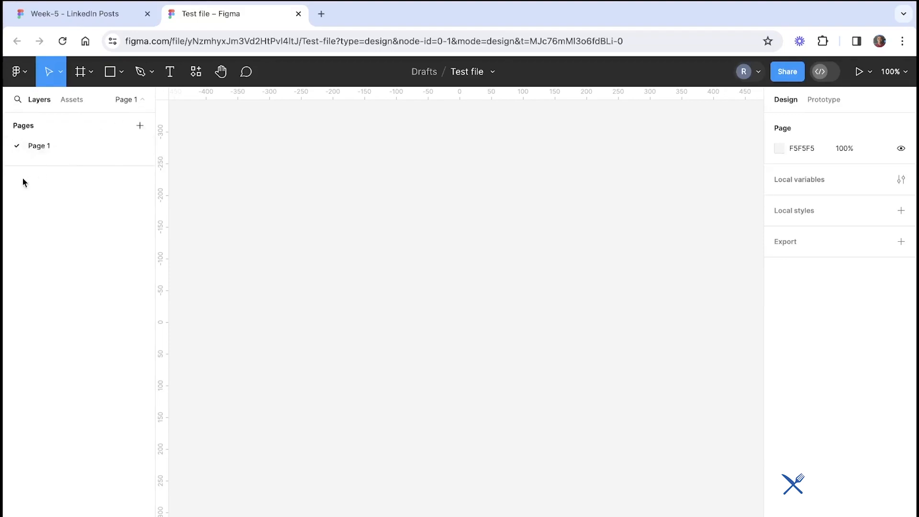
double_click(45, 149)
click(246, 162)
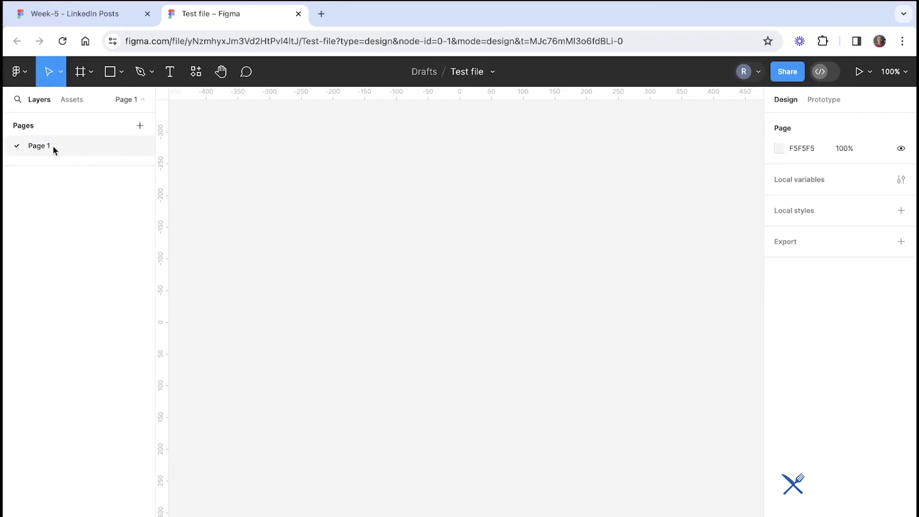
double_click(53, 145)
click(176, 157)
double_click(55, 152)
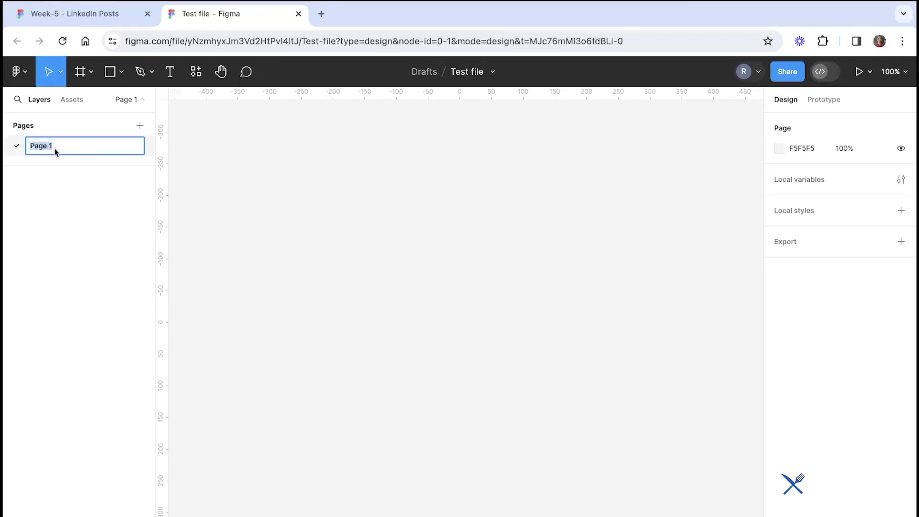
click(199, 158)
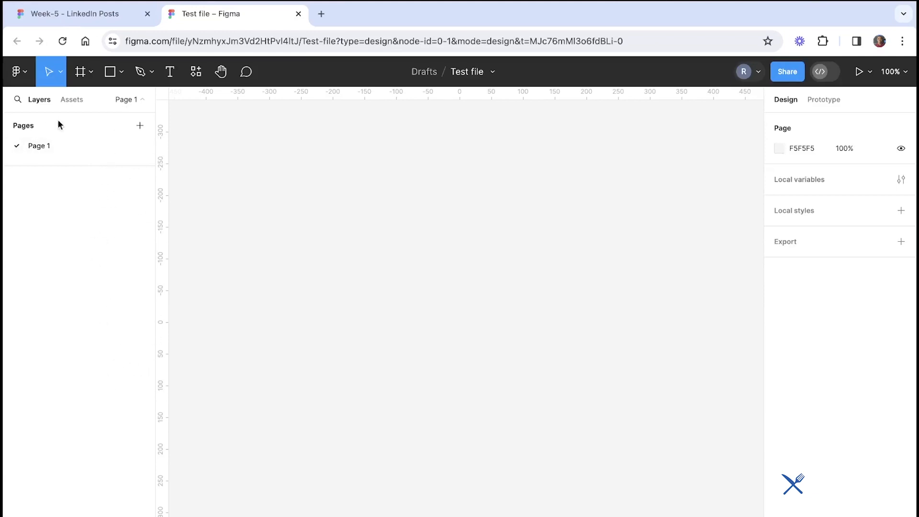
Draw a frame about 618 × 317 on the canvas with the Frame tool
click(90, 72)
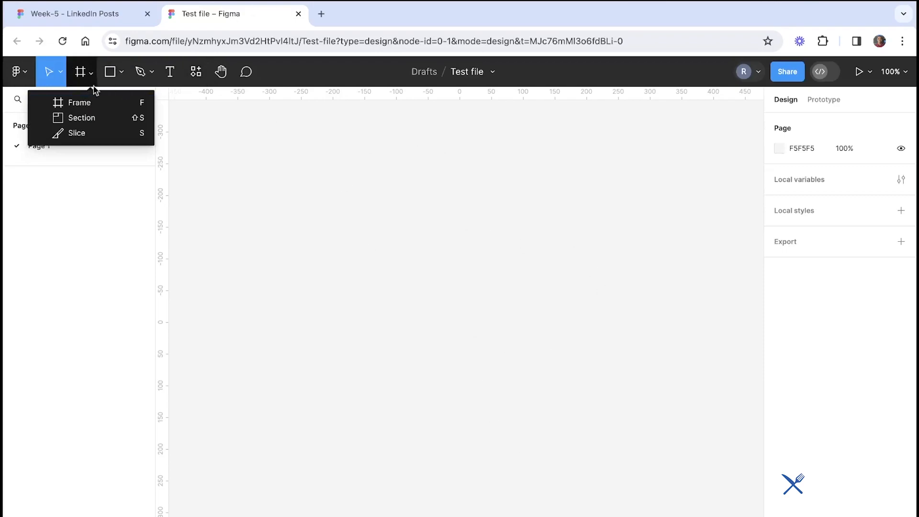
click(72, 104)
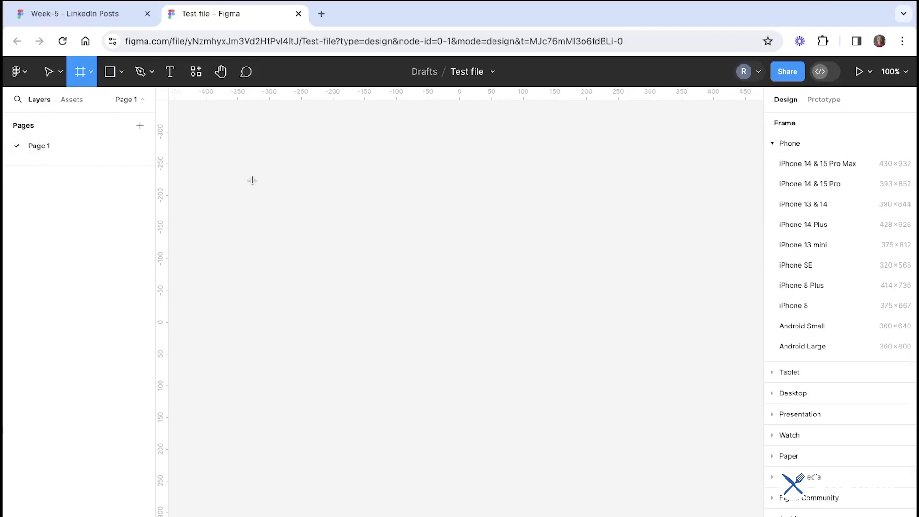
mouse_move(253, 180)
mouse_down()
mouse_move(517, 424)
mouse_move(644, 380)
mouse_up()
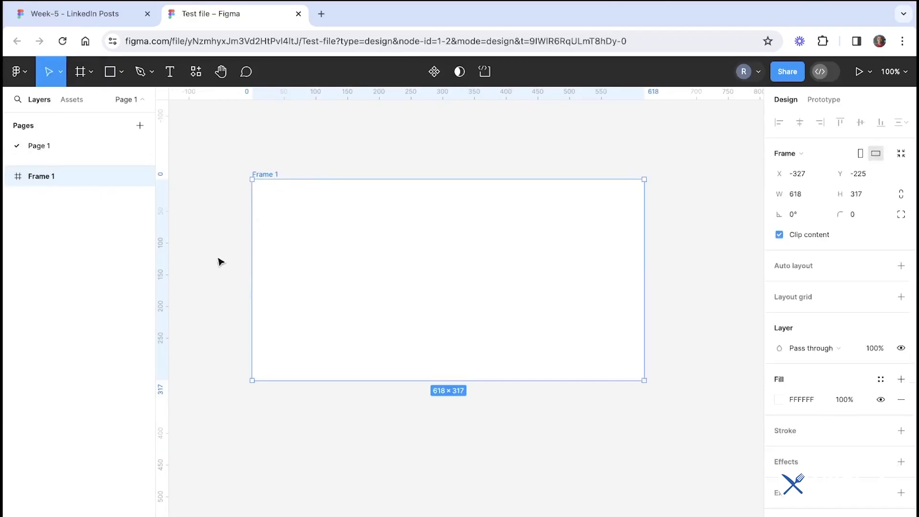
Review the Main areas in Figma slide in the LinkedIn Posts tab, then return to the test file
double_click(267, 174)
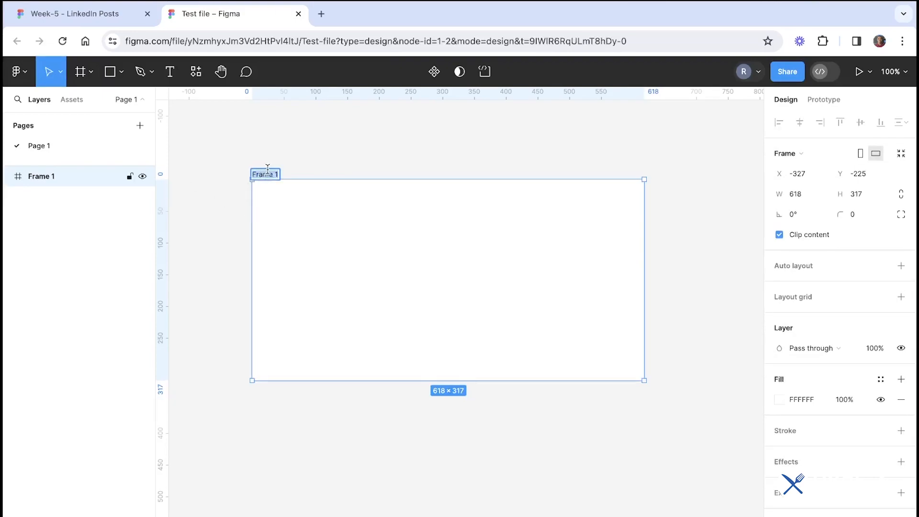
double_click(42, 174)
click(240, 152)
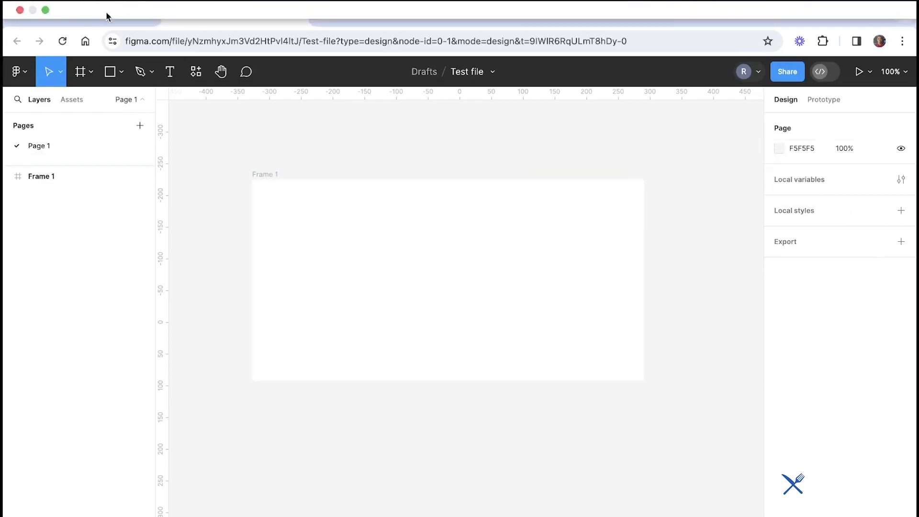
click(105, 14)
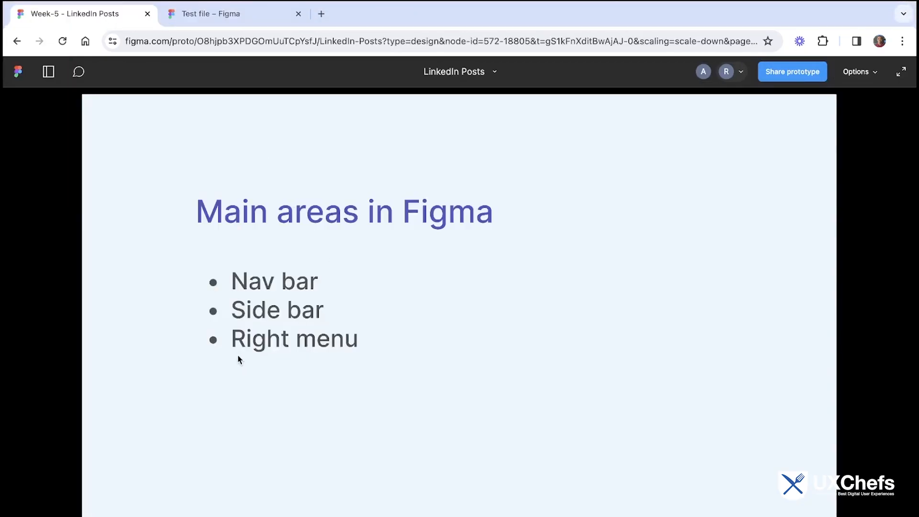
click(254, 19)
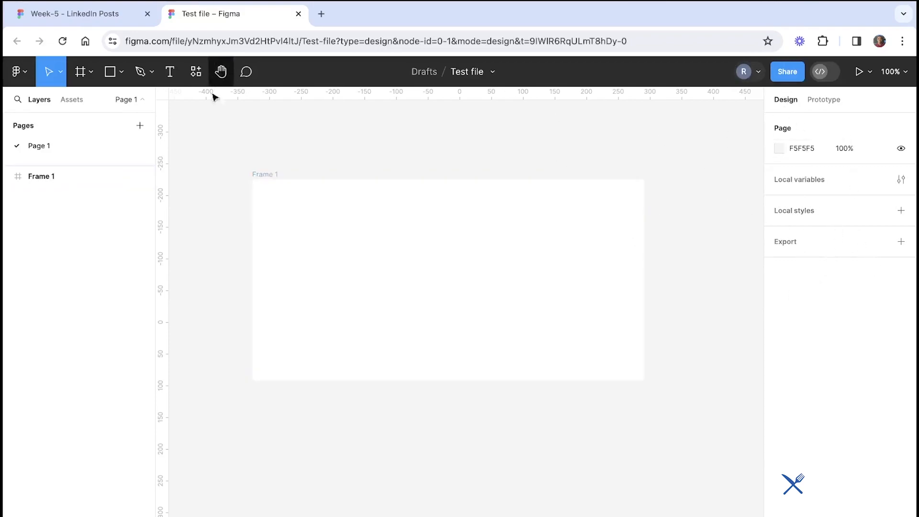
Select the frame and examine its position, size, rotation and corner radius fields in the design panel
click(263, 175)
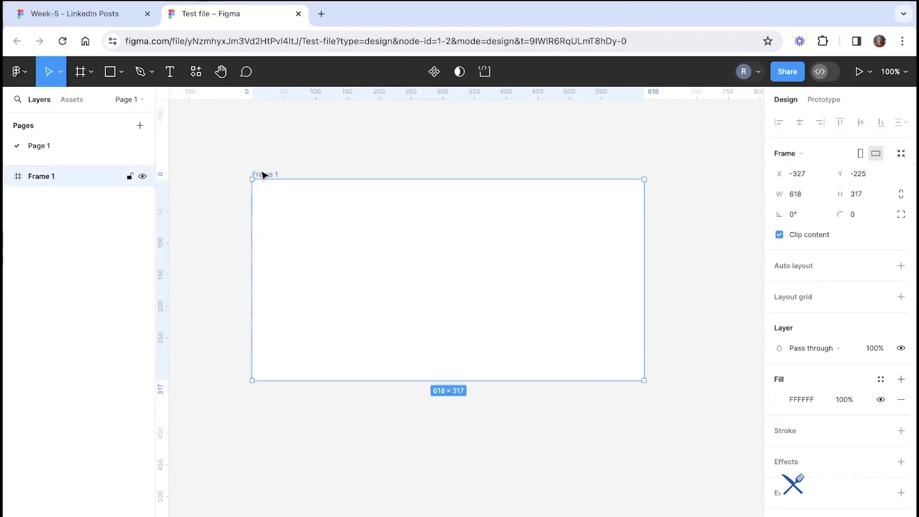
click(297, 161)
click(273, 187)
click(812, 192)
click(743, 179)
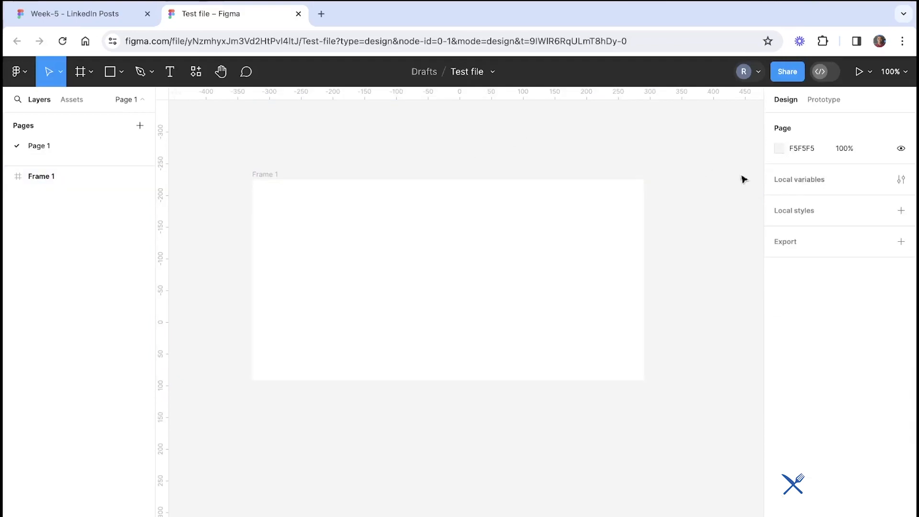
click(254, 175)
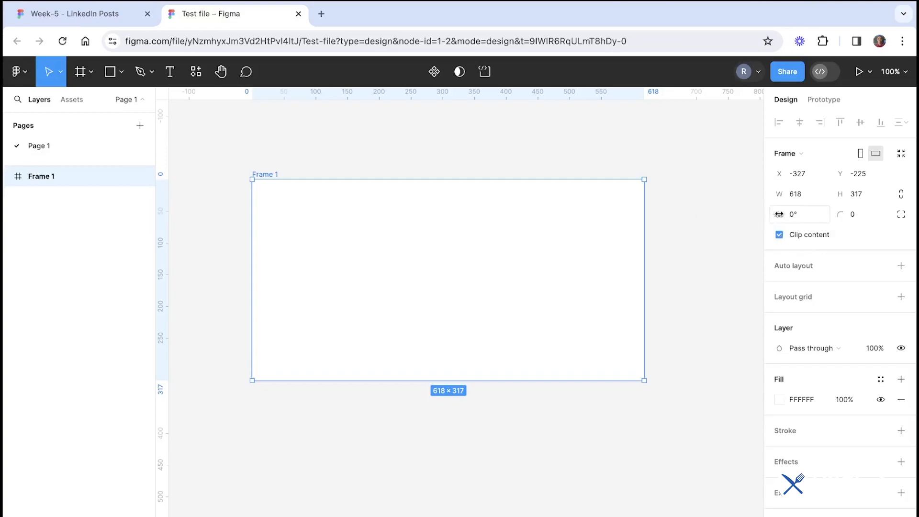
click(797, 216)
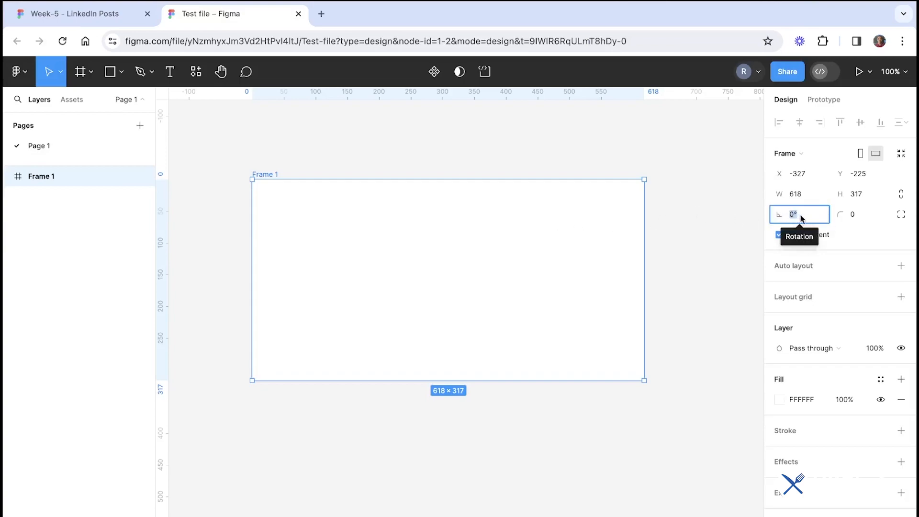
click(812, 214)
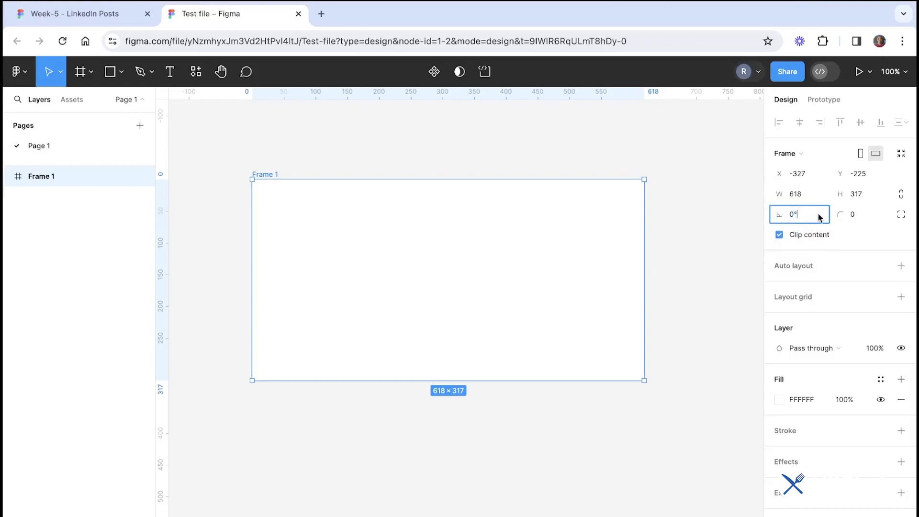
click(855, 218)
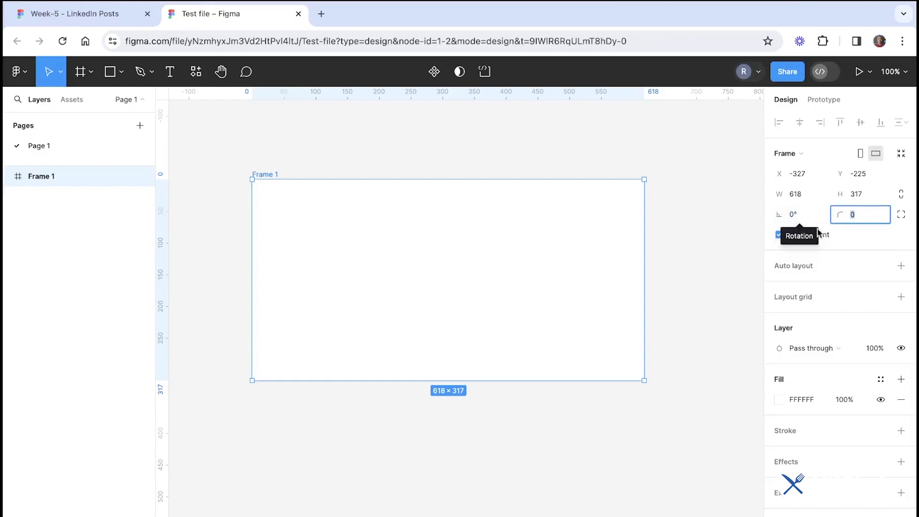
click(711, 260)
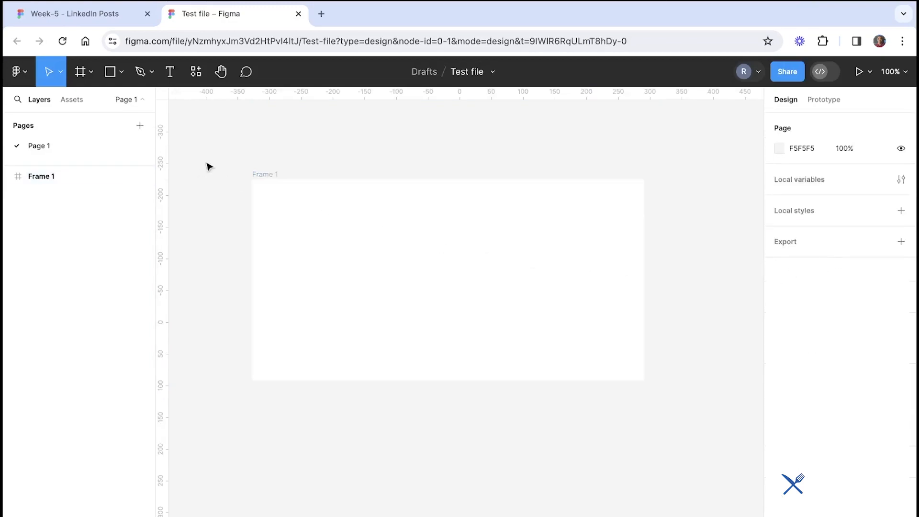
Set the frame's fill colour to green 53C651 using the colour picker
click(267, 173)
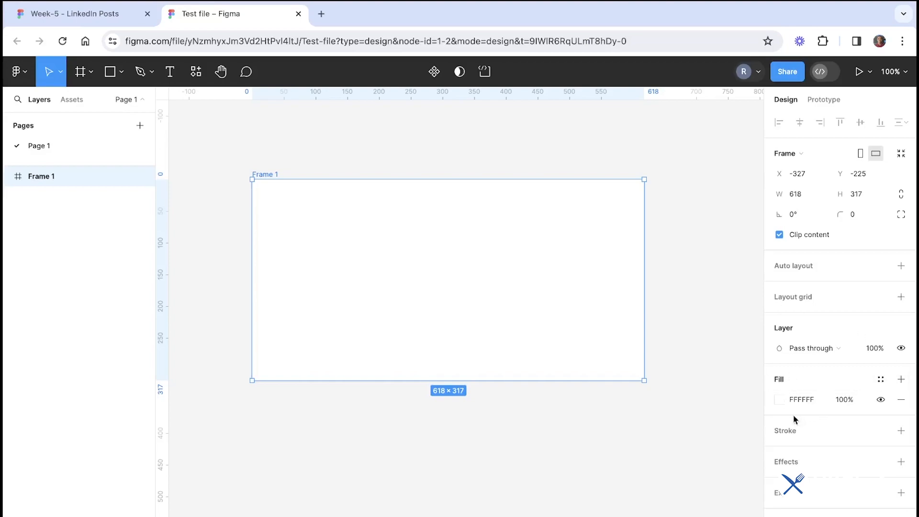
click(779, 400)
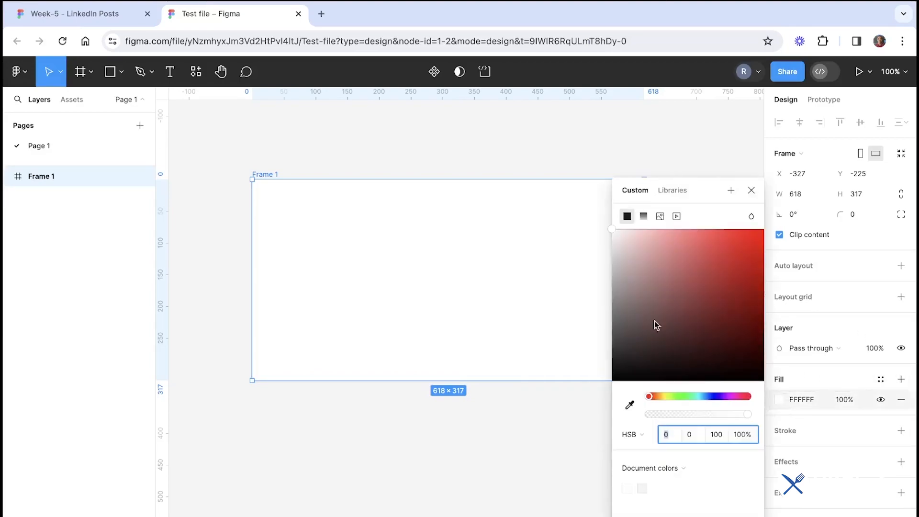
drag(655, 325, 691, 254)
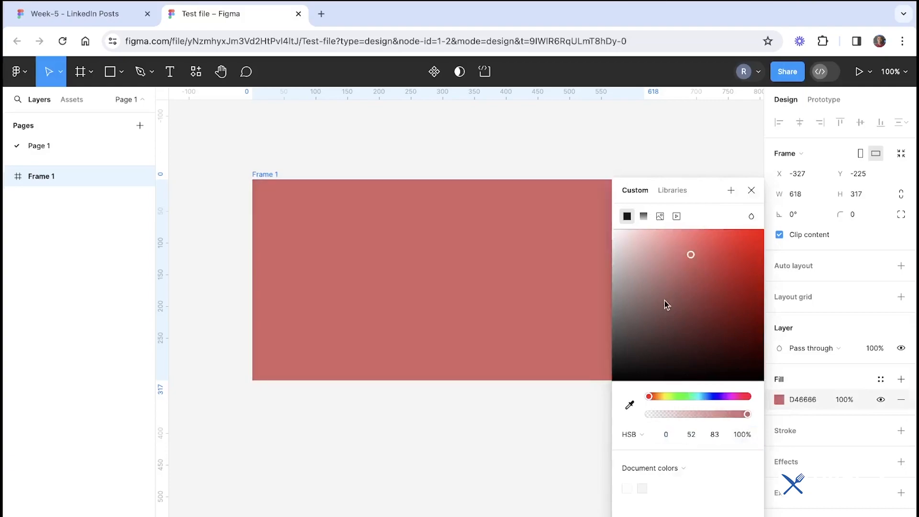
drag(674, 396, 683, 395)
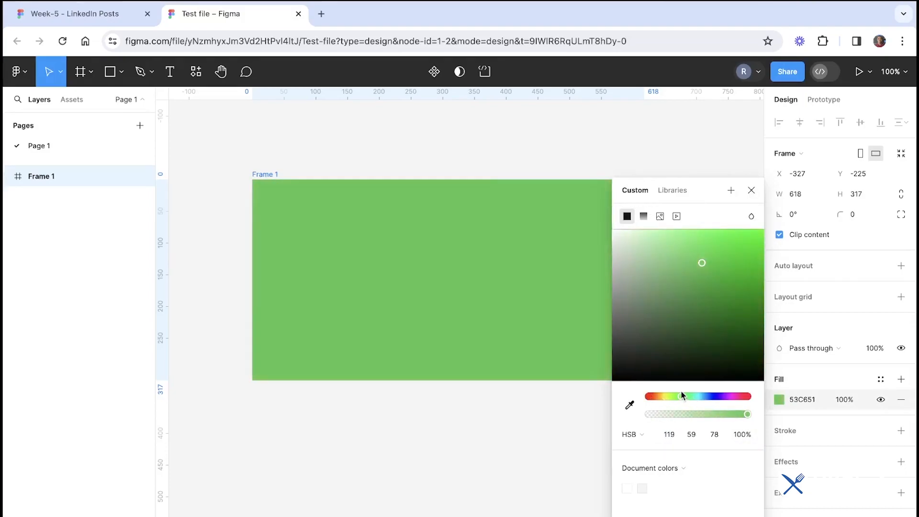
click(707, 152)
click(600, 240)
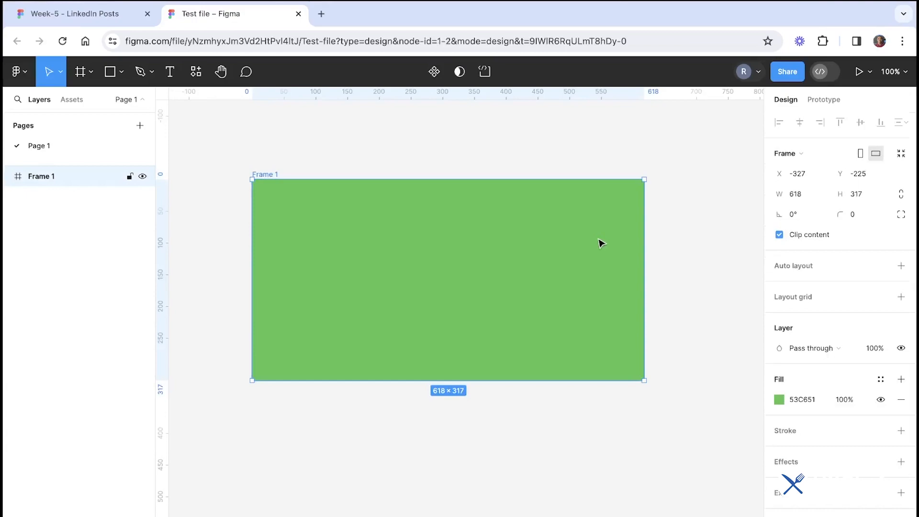
Add a stroke to the frame and set its weight to 12
click(901, 430)
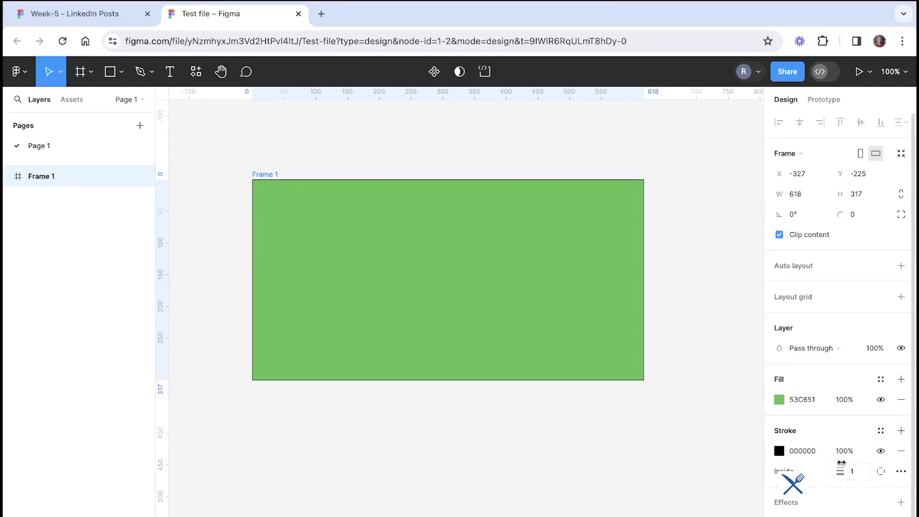
click(852, 473)
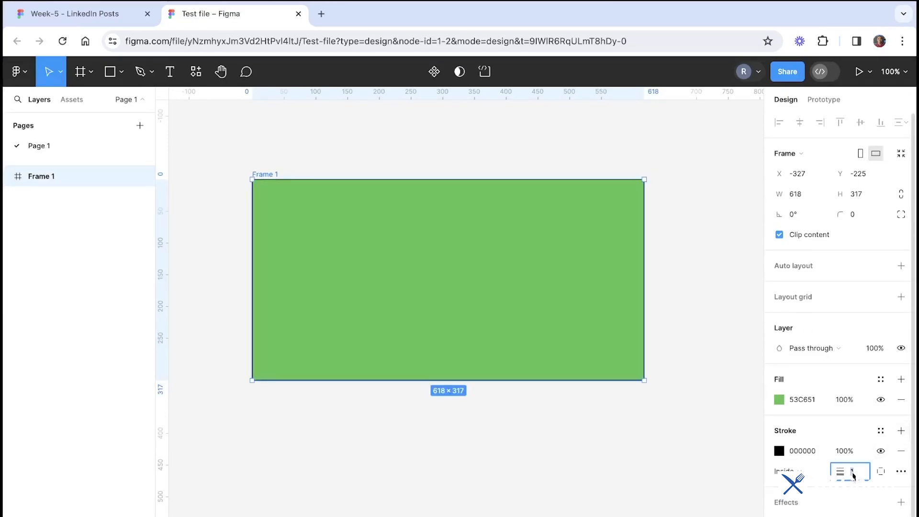
text(234)
key(Return)
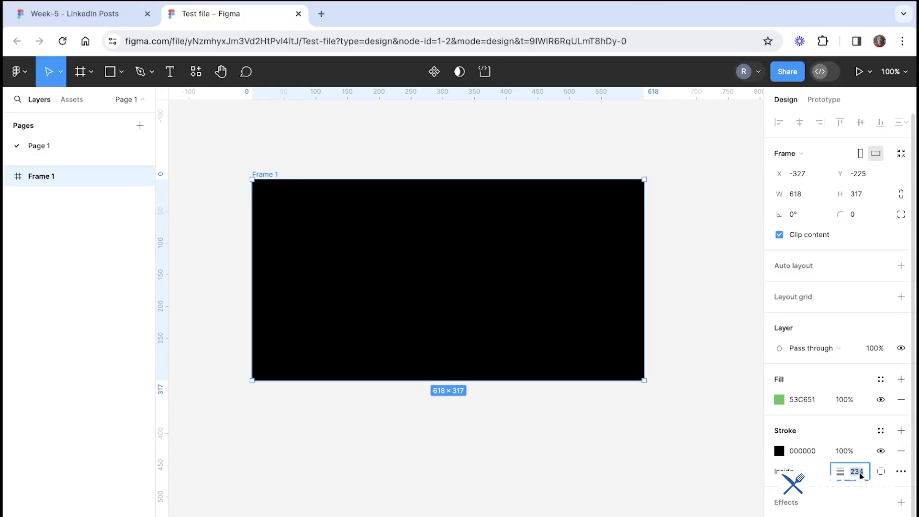
text(12)
key(Return)
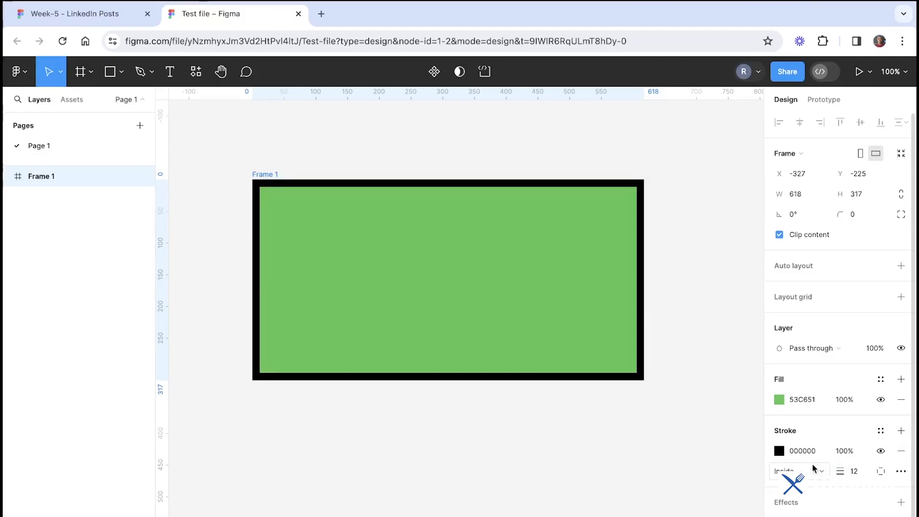
Change the frame's stroke colour to pink F4A0A0 and add a drop shadow effect
click(778, 453)
mouse_move(668, 315)
mouse_down()
mouse_move(712, 284)
mouse_move(659, 245)
mouse_up()
click(581, 422)
click(585, 269)
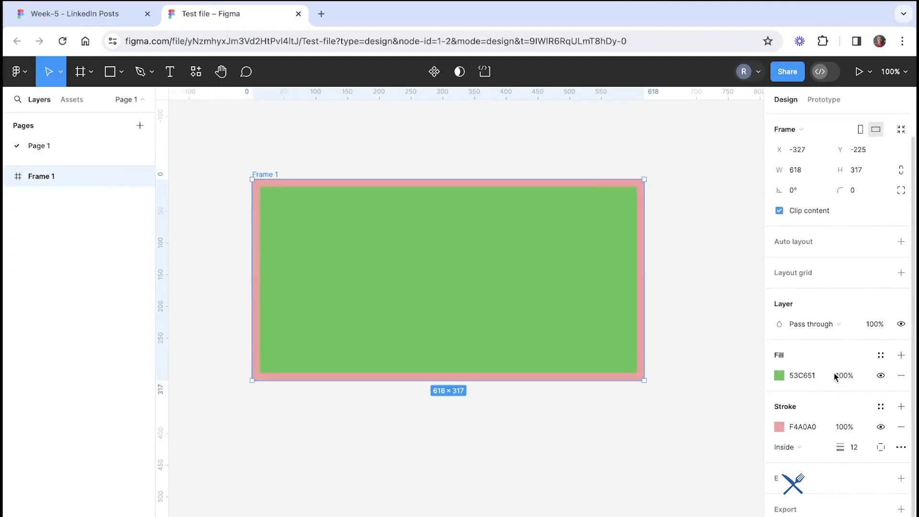
click(900, 478)
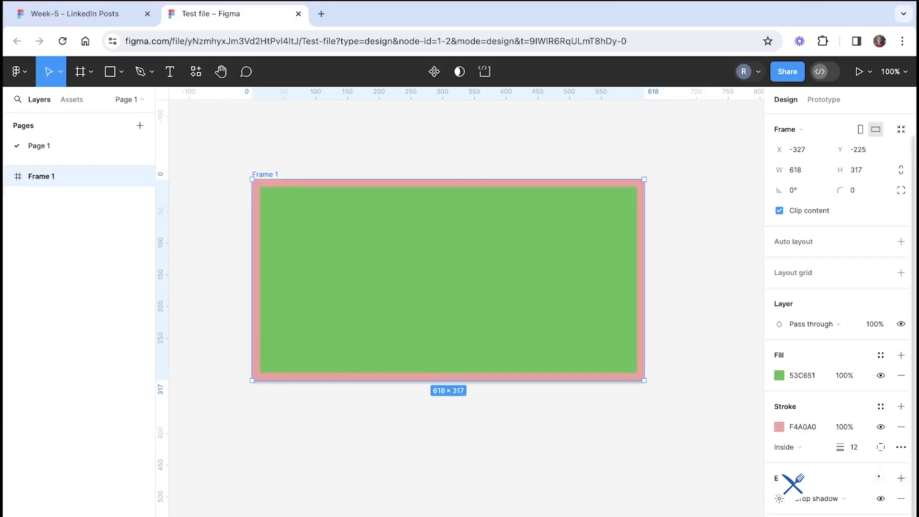
Export the frame as a PNG file at 1x
scroll(837, 311, down, 5)
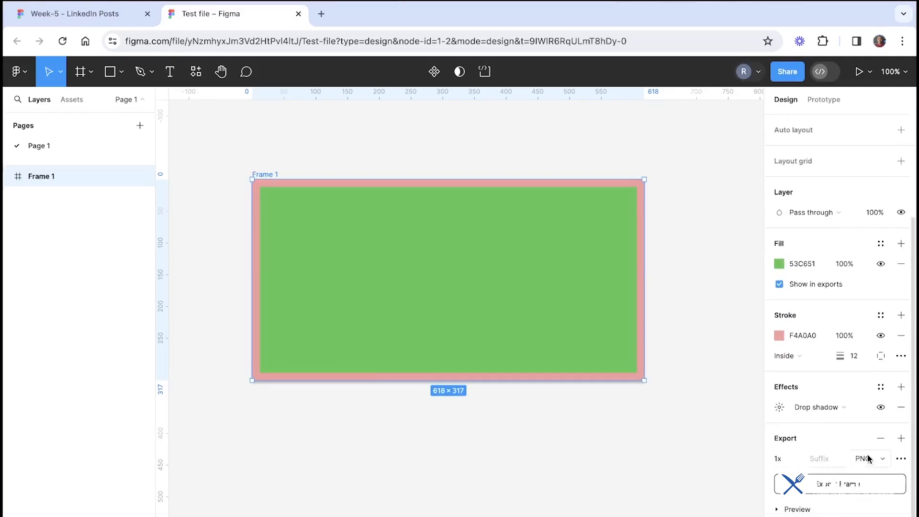
click(870, 460)
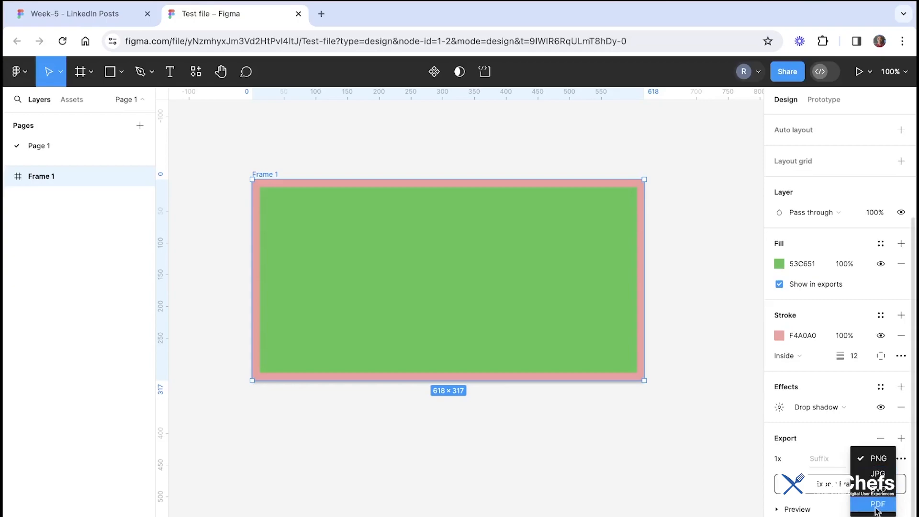
click(877, 460)
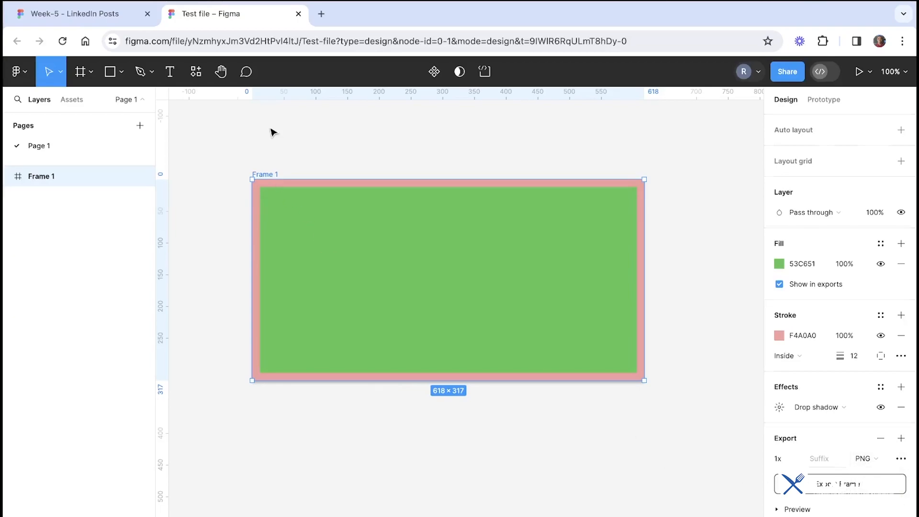
click(268, 149)
click(478, 225)
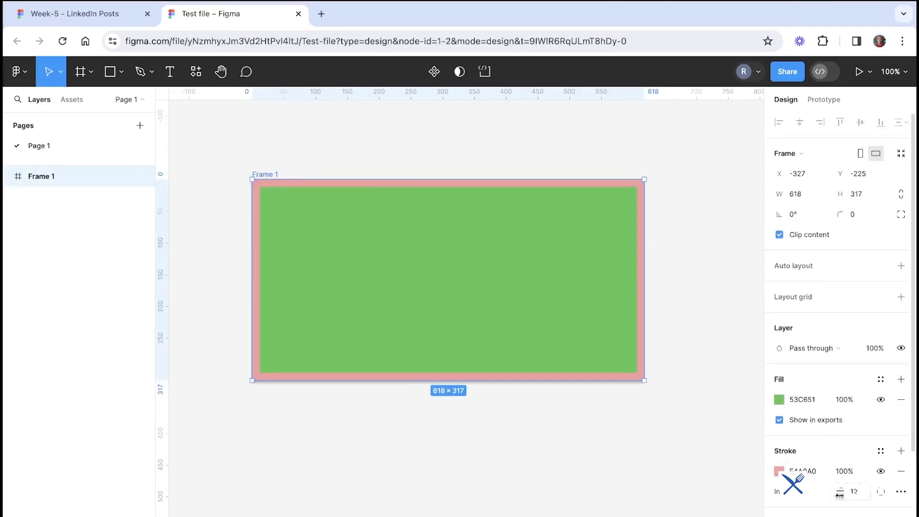
scroll(870, 409, down, 3)
click(840, 484)
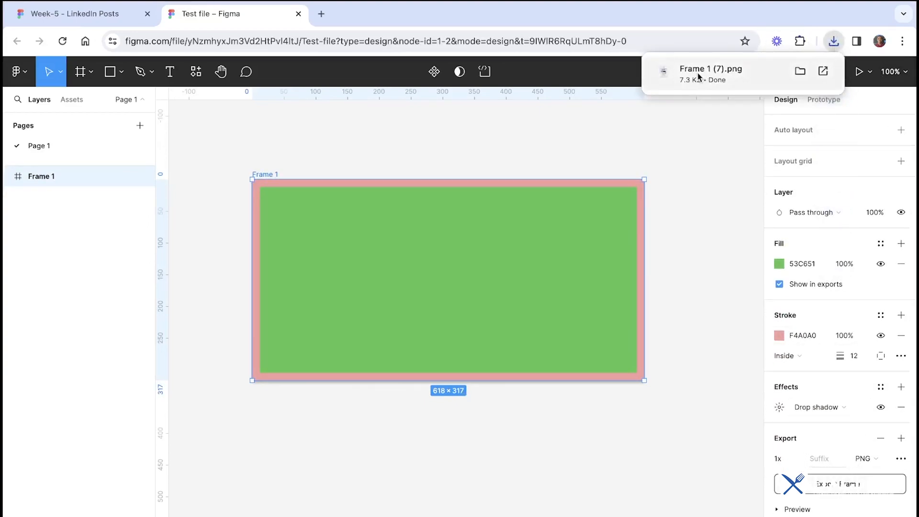
click(706, 135)
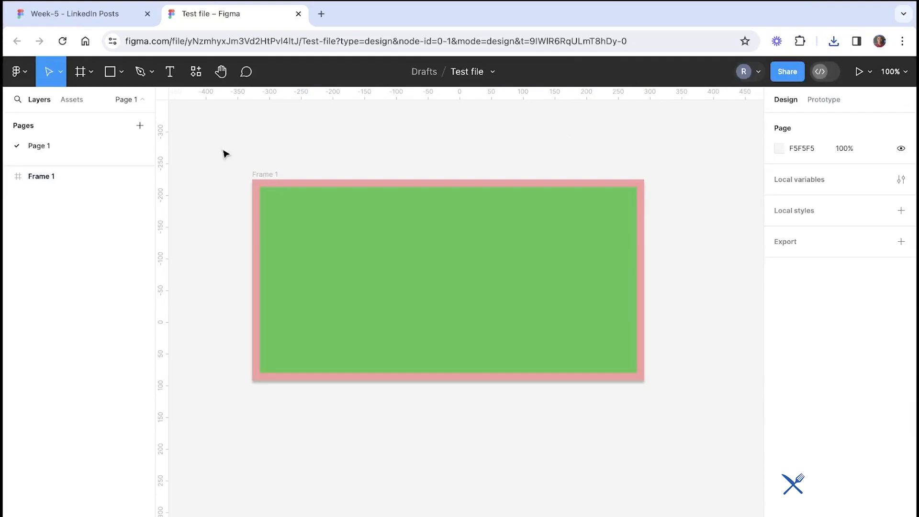
Advance the slides to Main tools in Figma, then return to the test file and select the frame
click(103, 23)
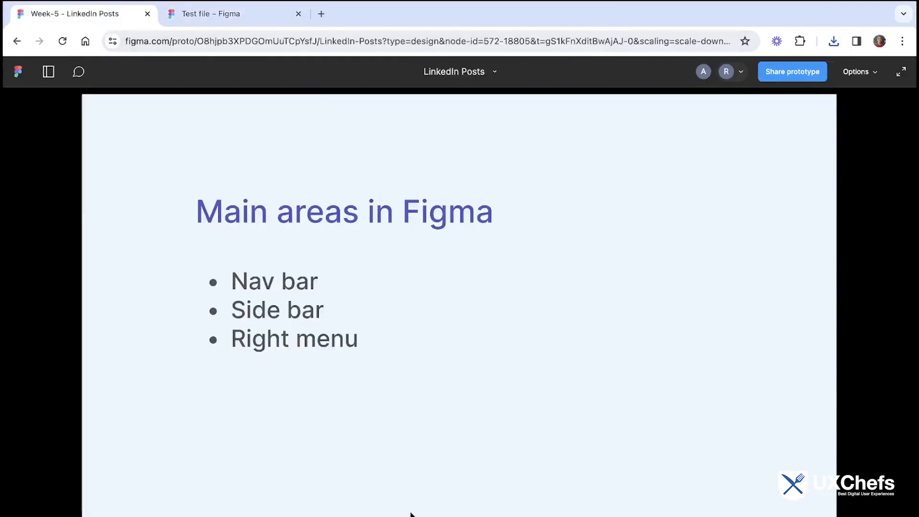
key(Right)
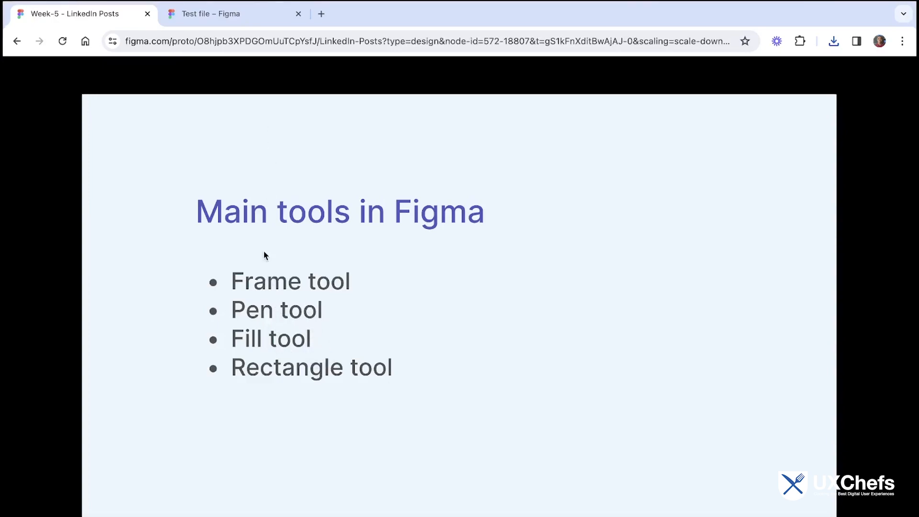
click(242, 14)
click(257, 176)
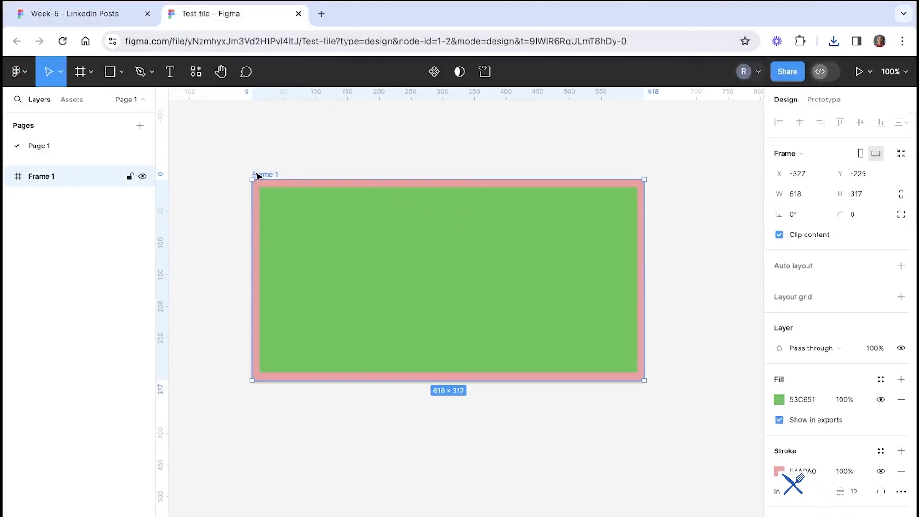
Delete the styled frame from the page
key(Delete)
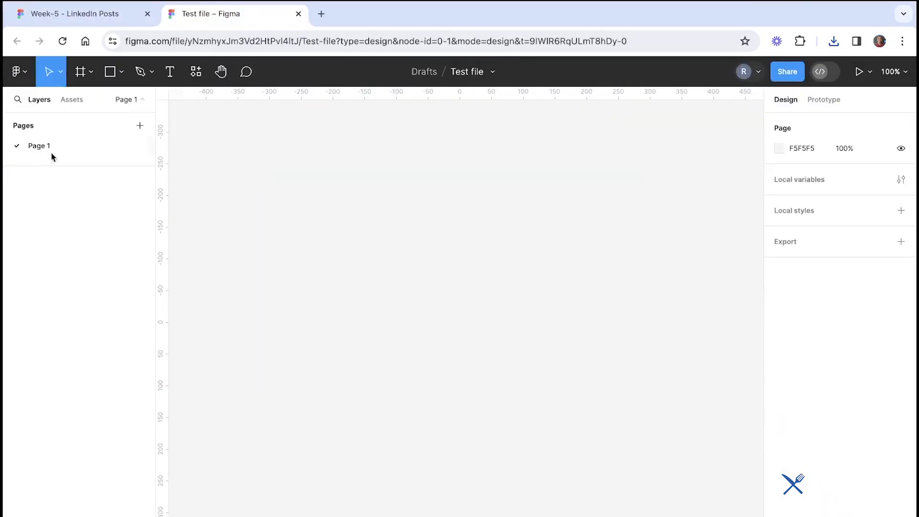
click(79, 72)
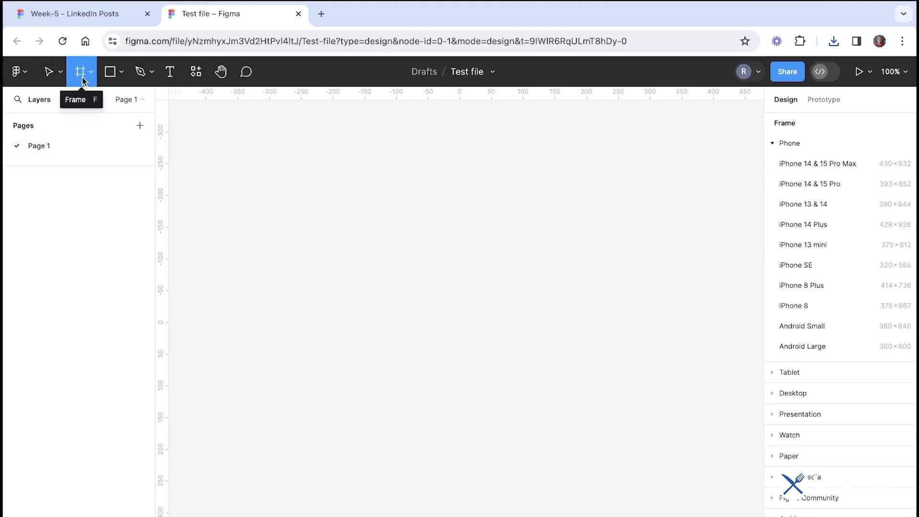
Review the Main areas and Main tools in Figma slides, then return to the test file
click(120, 17)
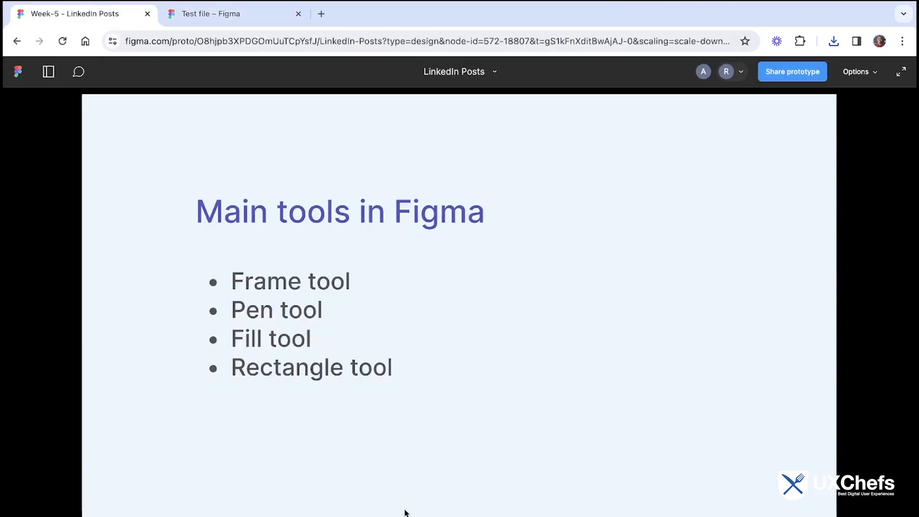
key(Left)
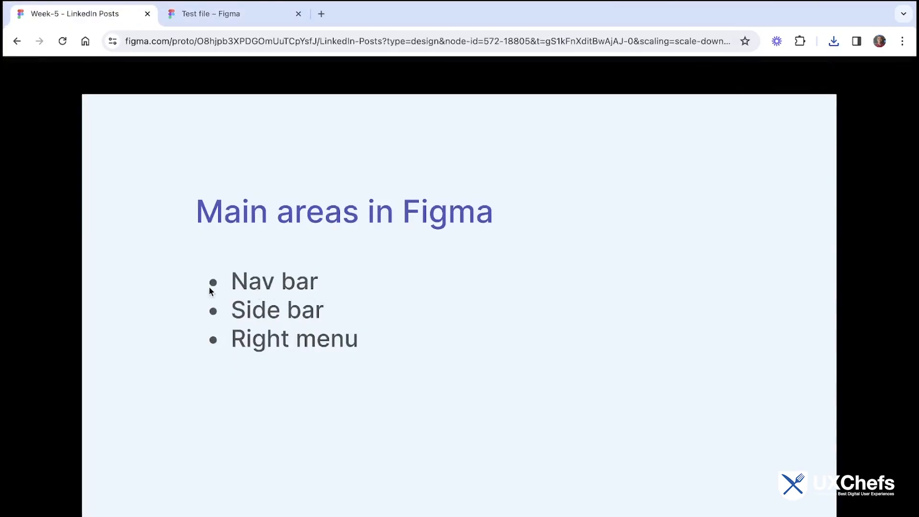
click(222, 15)
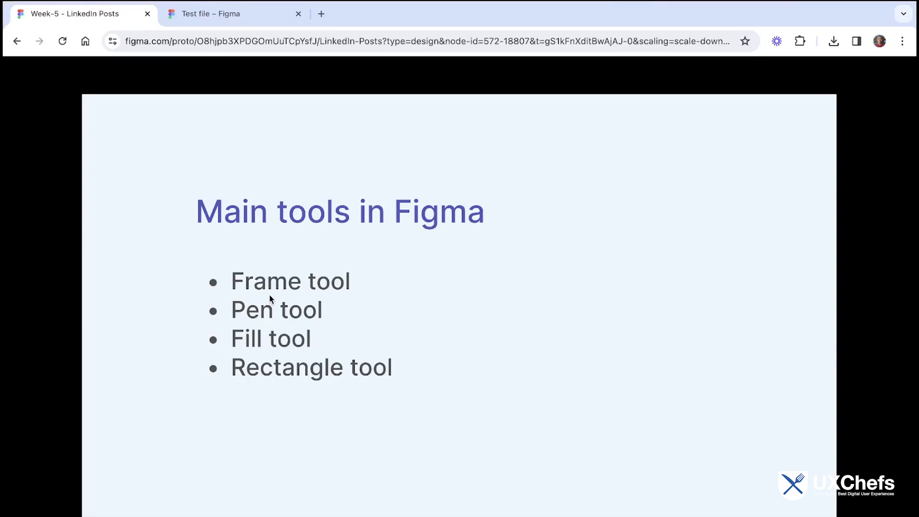
click(241, 18)
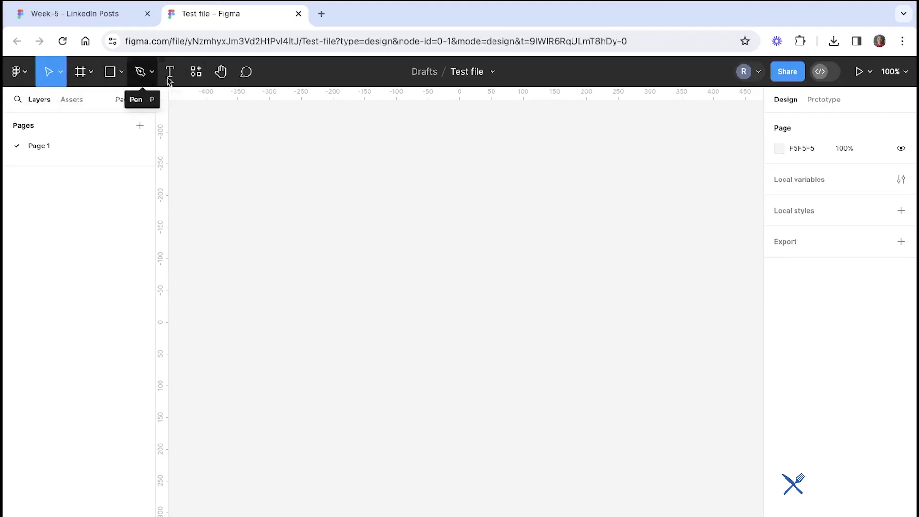
Draw a frame about 534 × 465 and narrow it to about 486 wide
click(80, 72)
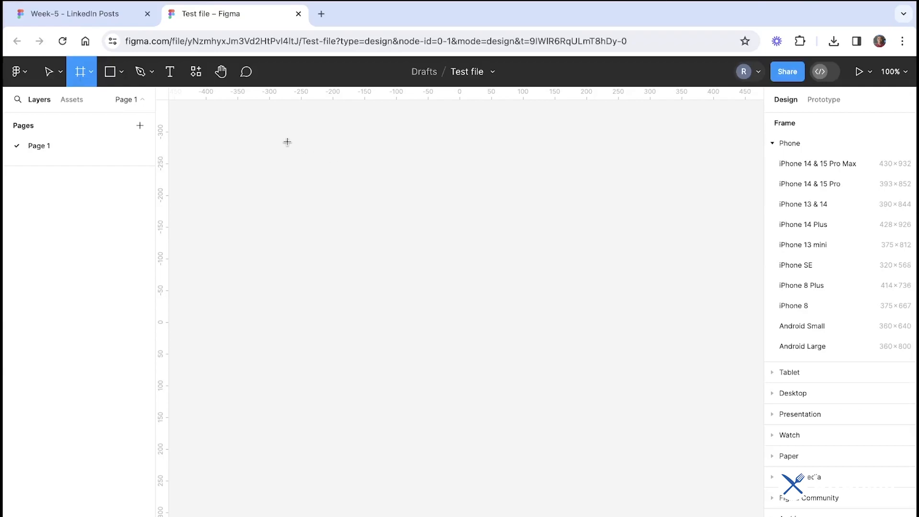
mouse_move(277, 136)
mouse_down()
mouse_move(482, 323)
mouse_move(619, 339)
mouse_move(614, 431)
mouse_up()
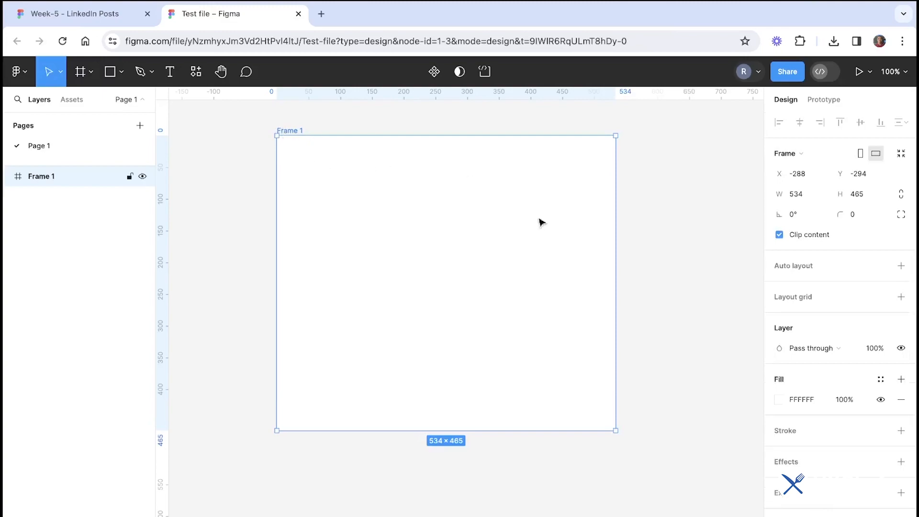
drag(617, 246, 583, 252)
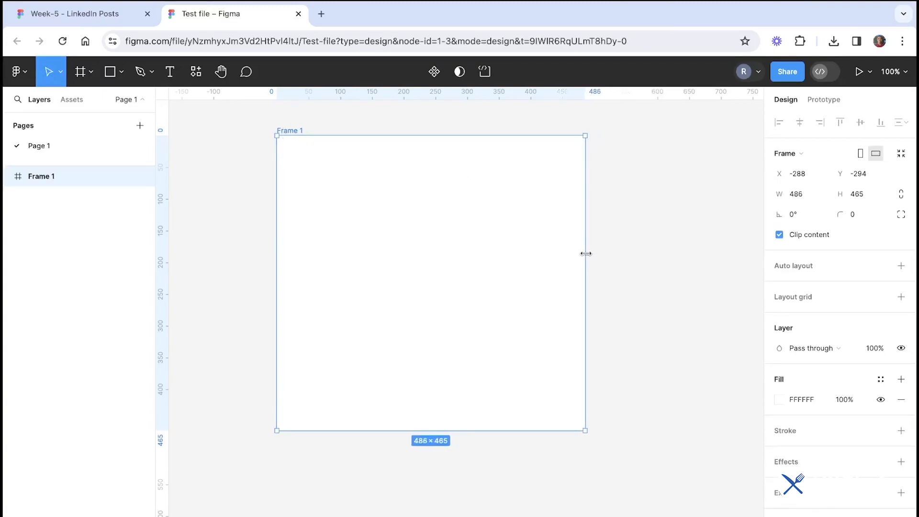
click(616, 256)
Select the new frame and delete it
scroll(616, 258, left, 3)
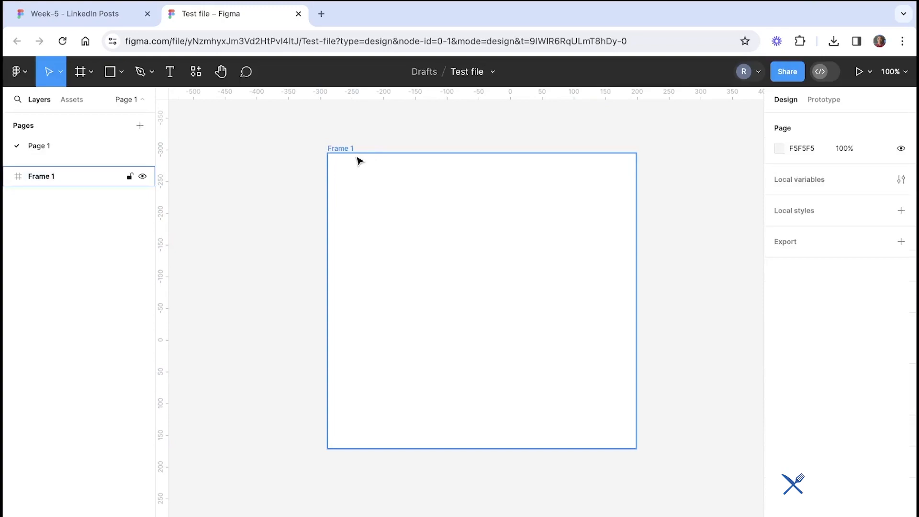
click(348, 158)
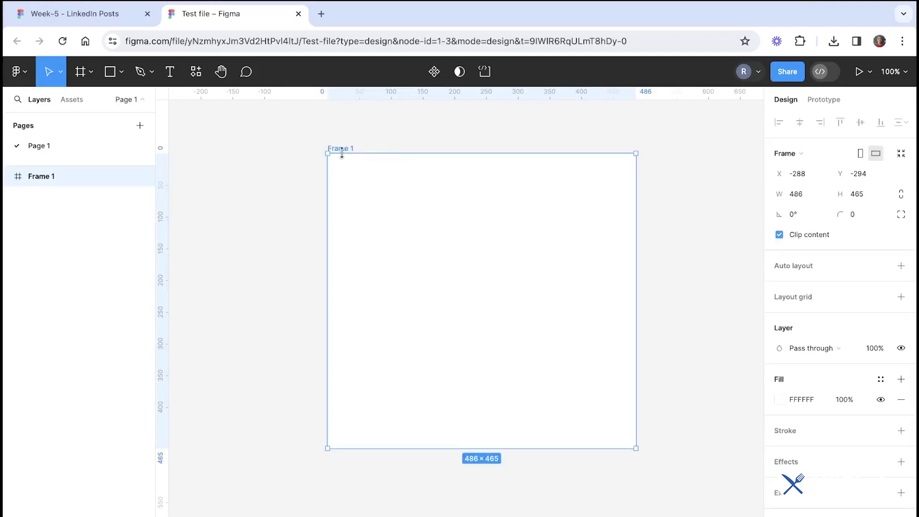
click(381, 139)
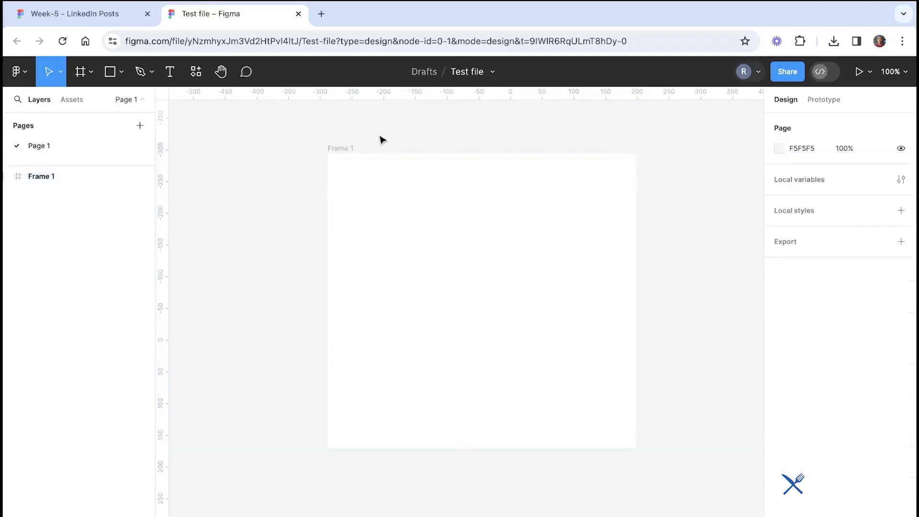
click(345, 146)
scroll(347, 148, down, 1)
scroll(346, 148, right, 1)
scroll(348, 150, up, 1)
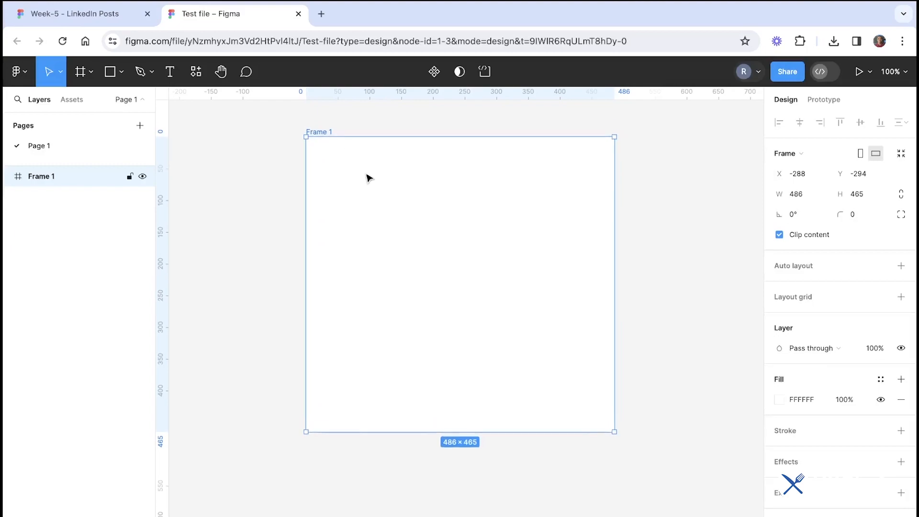
scroll(368, 178, up, 2)
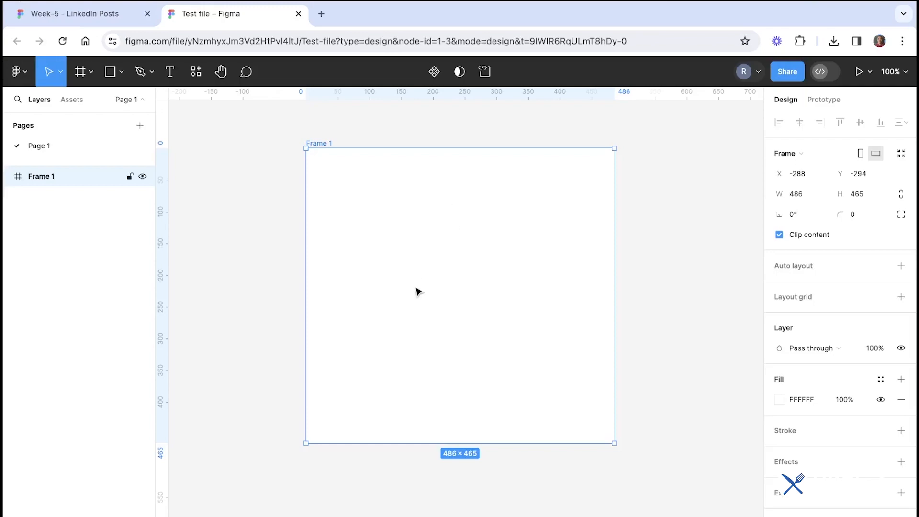
click(467, 141)
click(325, 145)
key(Delete)
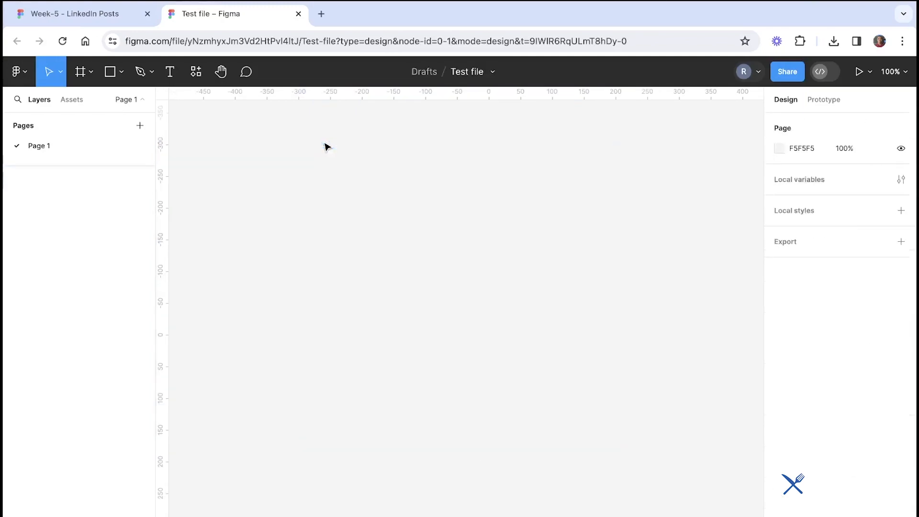
Pick the Frame tool, draw a frame about 429 × 468 and narrow it to about 364 wide
click(81, 74)
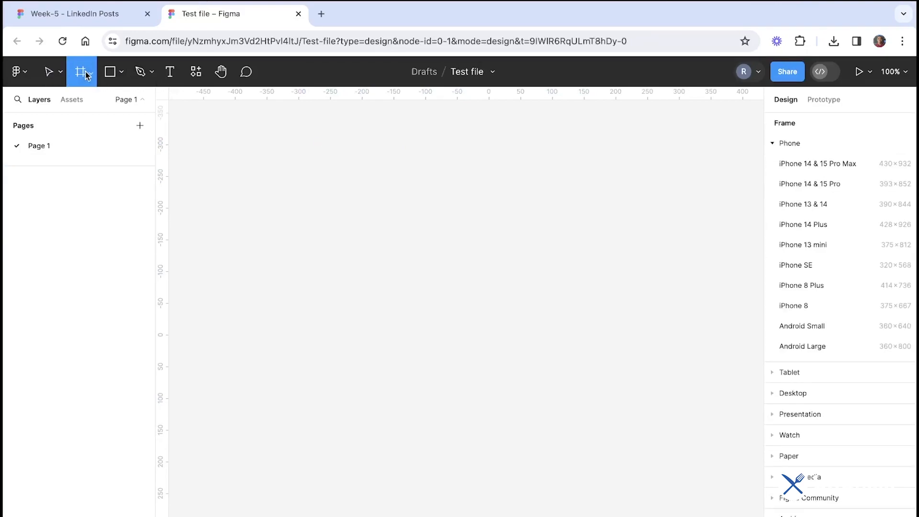
click(90, 74)
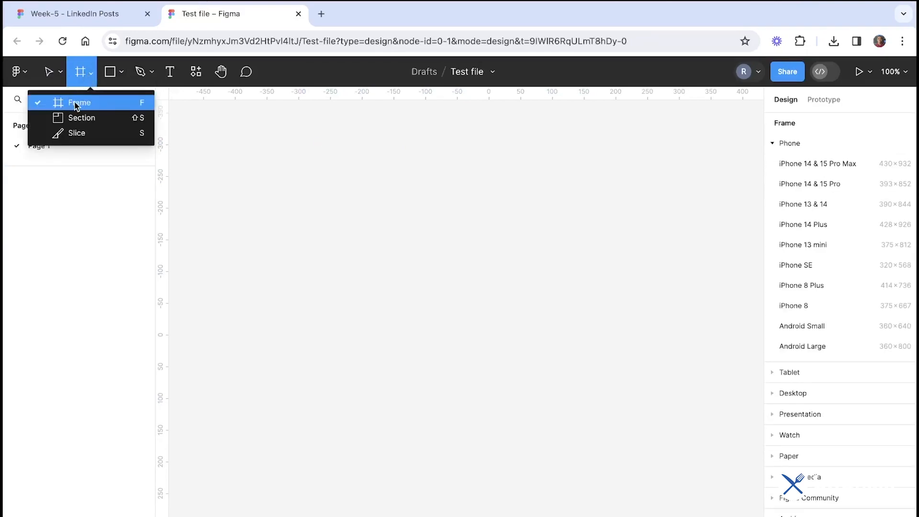
click(75, 105)
click(90, 76)
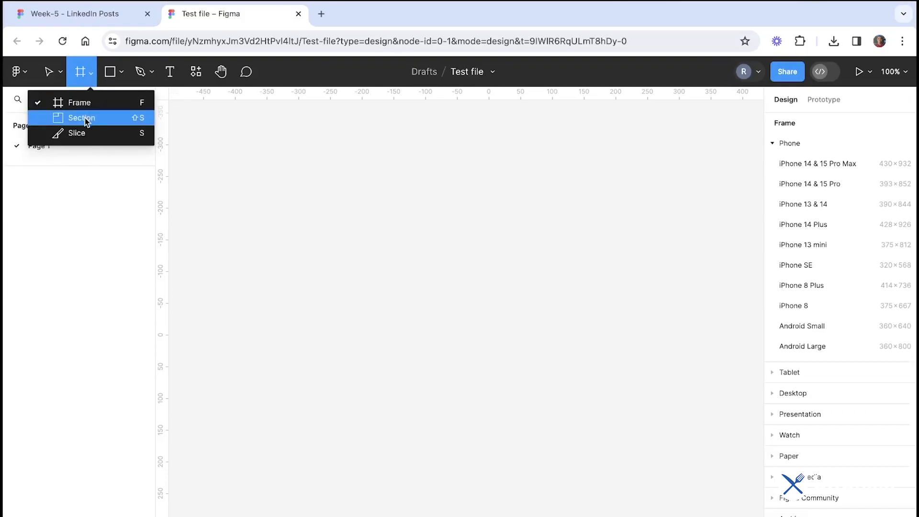
click(87, 103)
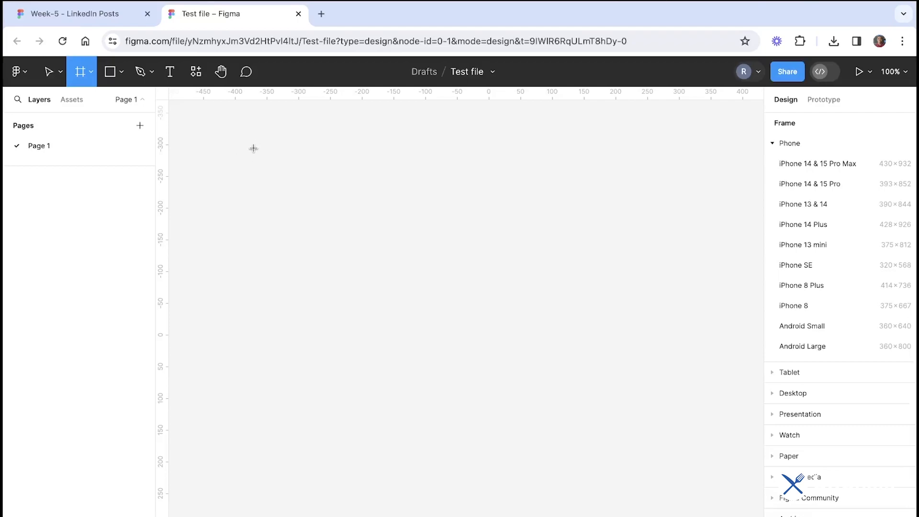
drag(254, 148, 525, 445)
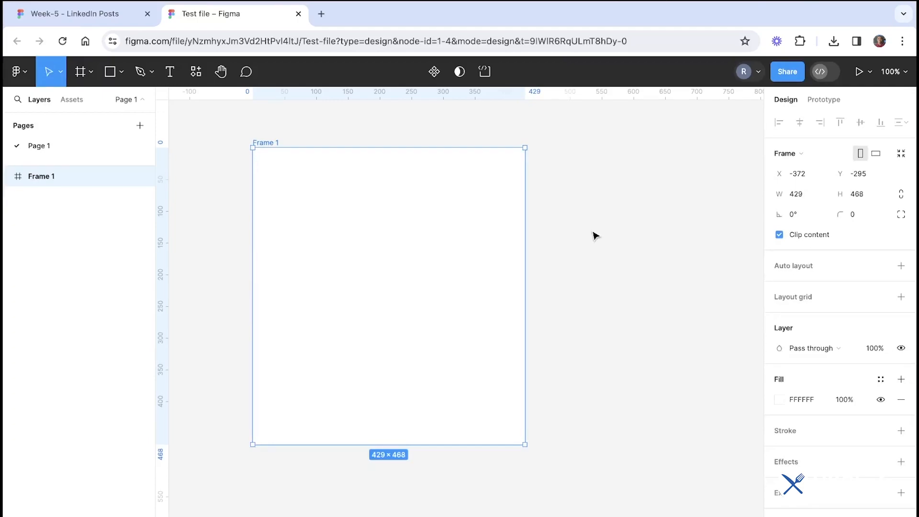
drag(483, 217, 501, 224)
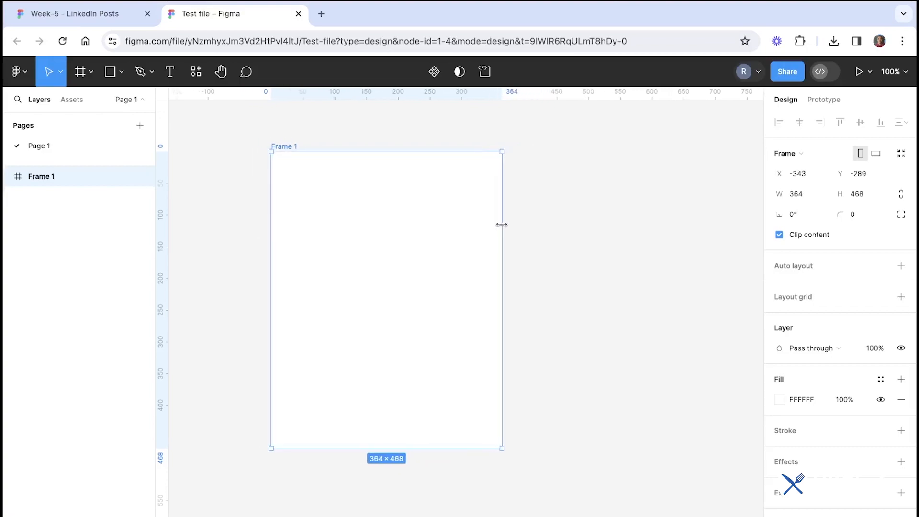
click(574, 229)
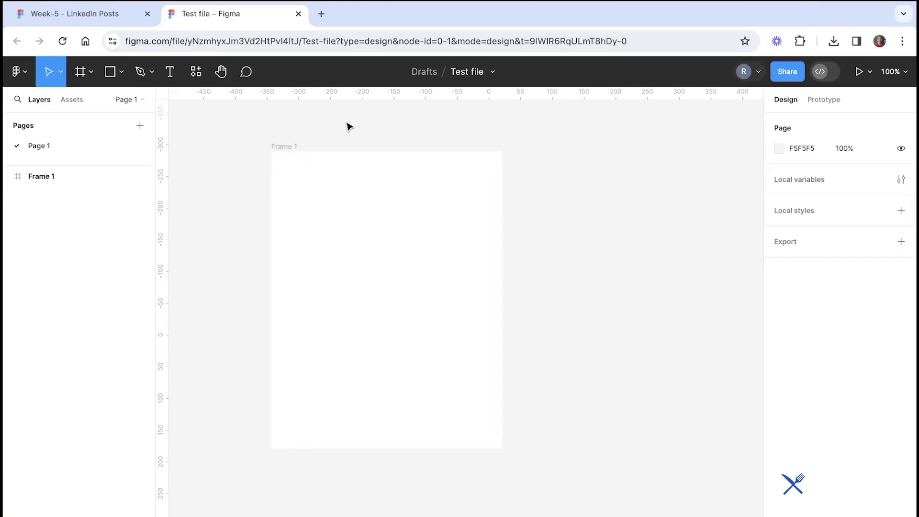
Select the frame and scrub its size to about 329 × 472
scroll(579, 174, right, 2)
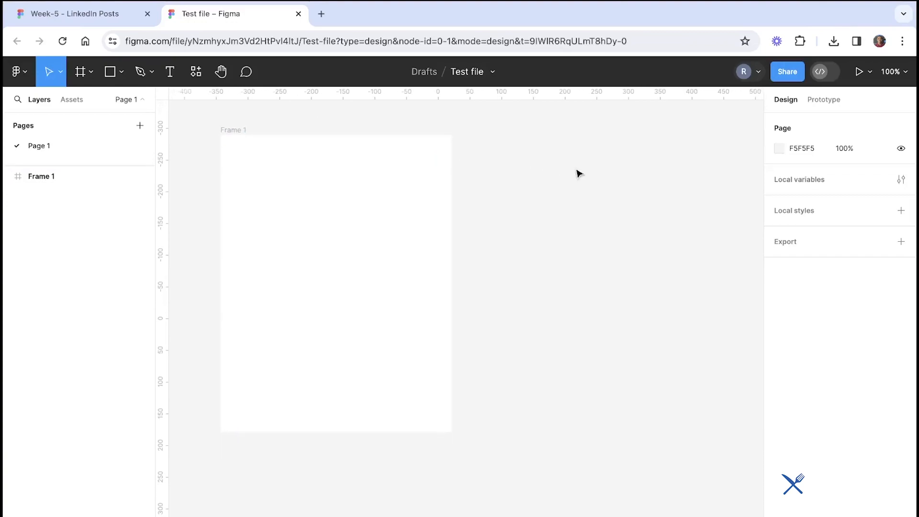
scroll(570, 209, up, 1)
scroll(570, 209, left, 1)
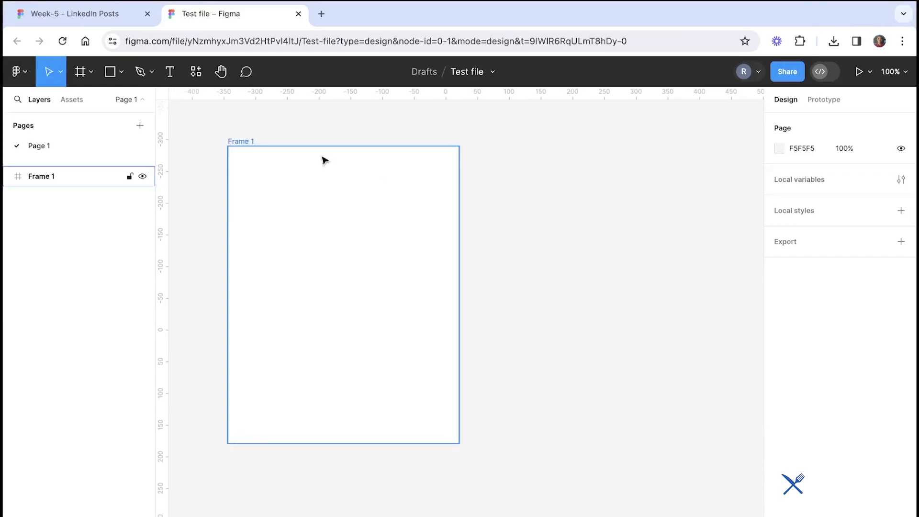
click(250, 144)
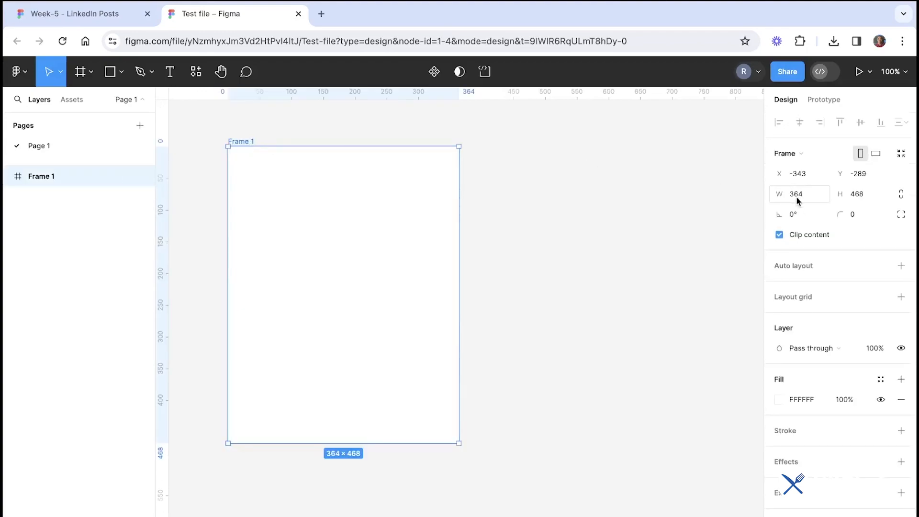
drag(780, 195, 802, 180)
scroll(609, 333, left, 2)
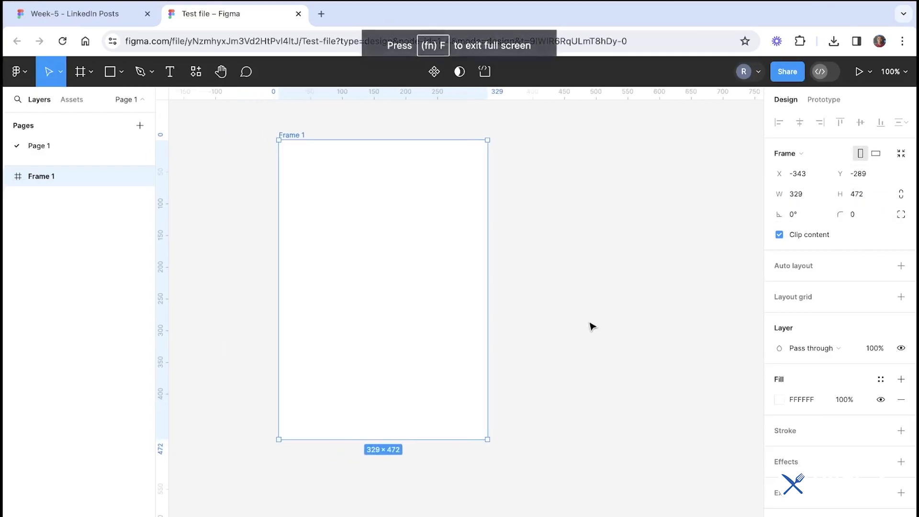
click(592, 327)
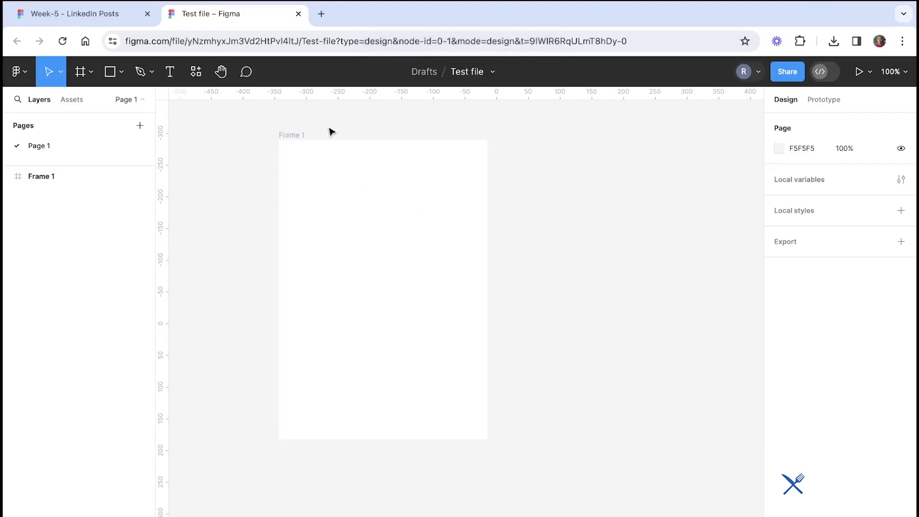
Inspect the frame's width and height fields and glance at the Main tools slide
click(302, 135)
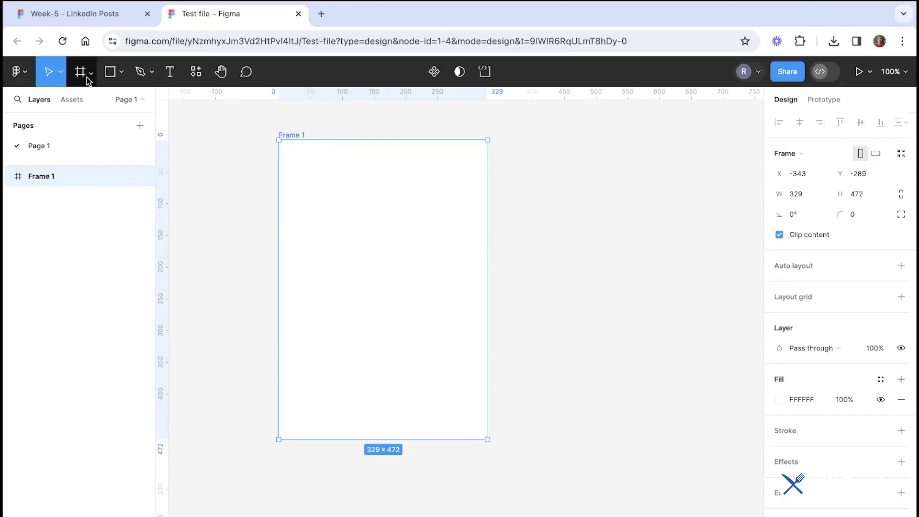
click(795, 195)
click(860, 200)
click(812, 199)
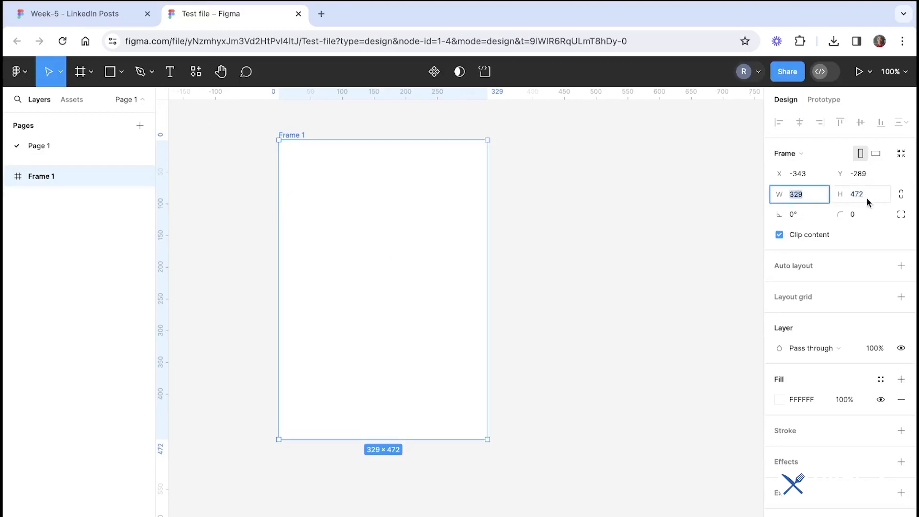
click(868, 200)
click(797, 199)
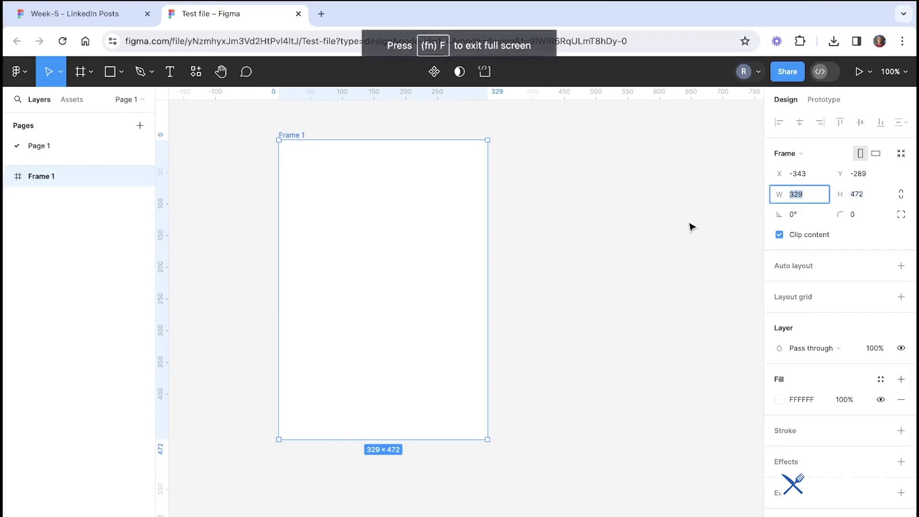
click(638, 226)
click(123, 21)
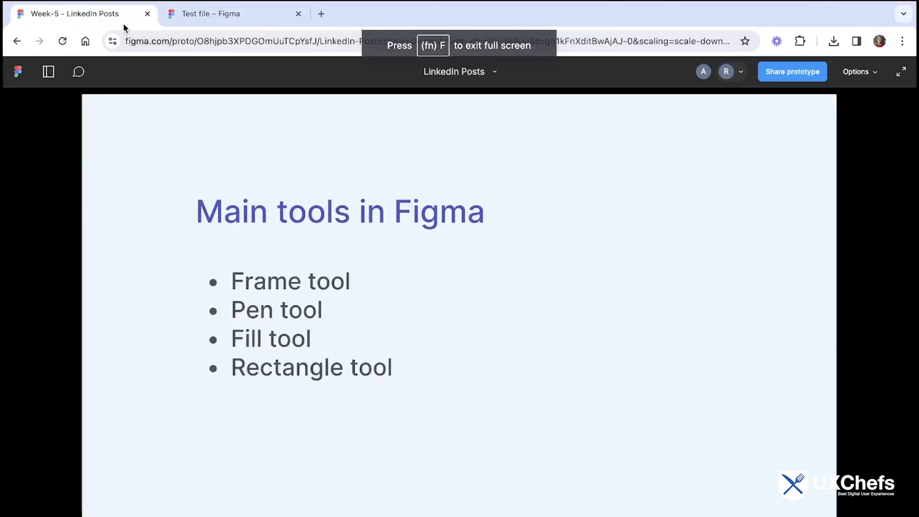
click(292, 14)
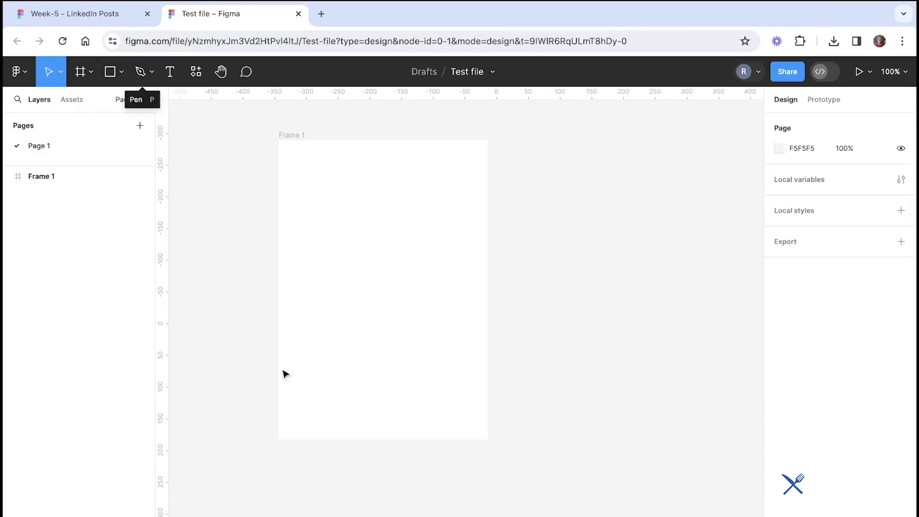
Draw a closed triangle inside the frame with the Pen tool
click(142, 74)
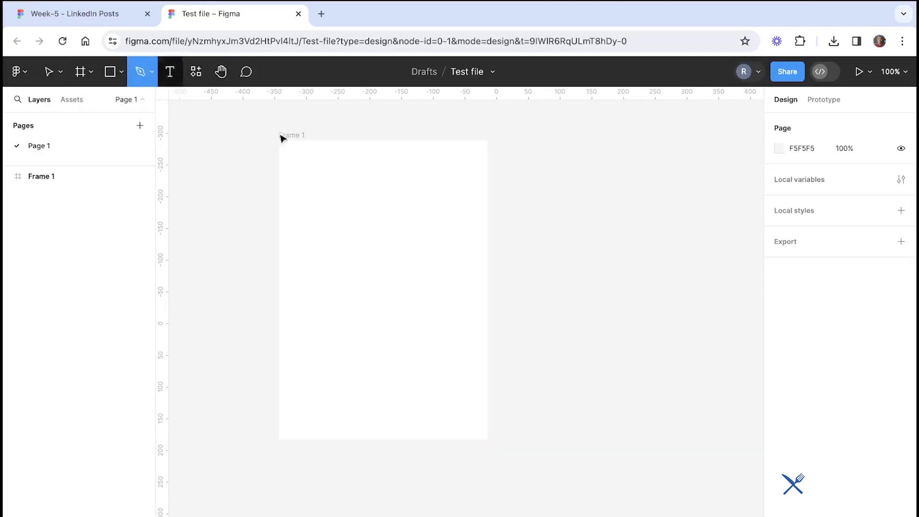
click(316, 253)
click(362, 203)
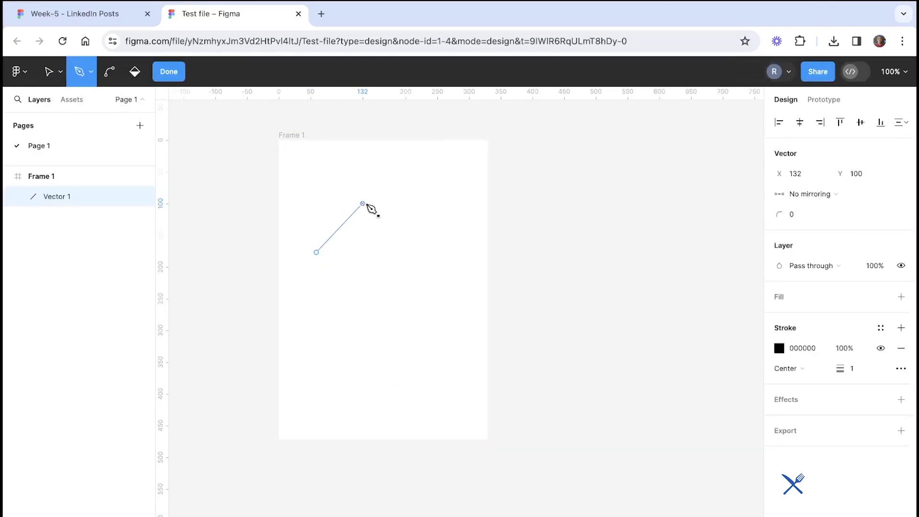
click(397, 252)
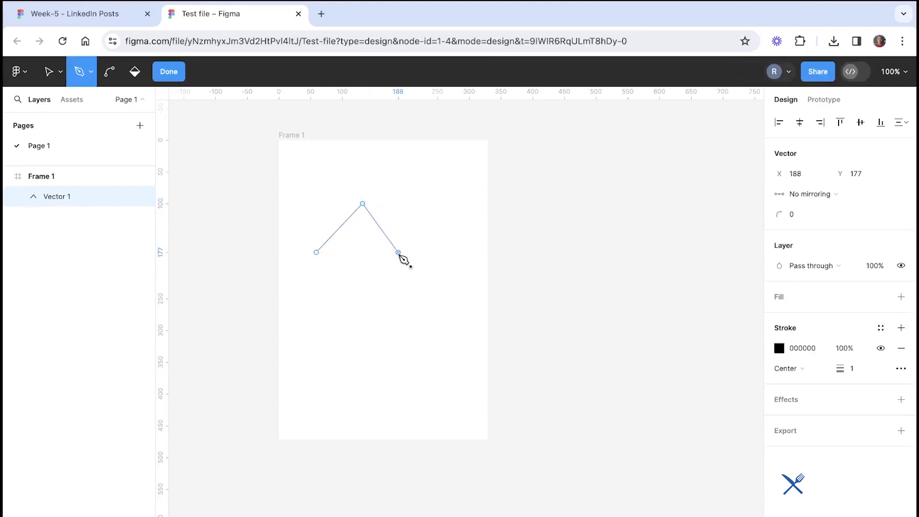
click(316, 252)
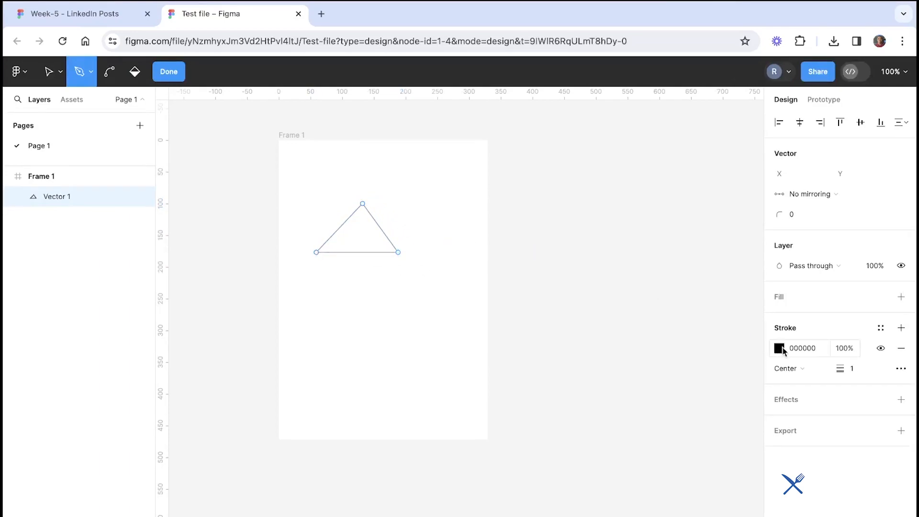
Add a second stroke to the triangle and finish editing the path
click(901, 327)
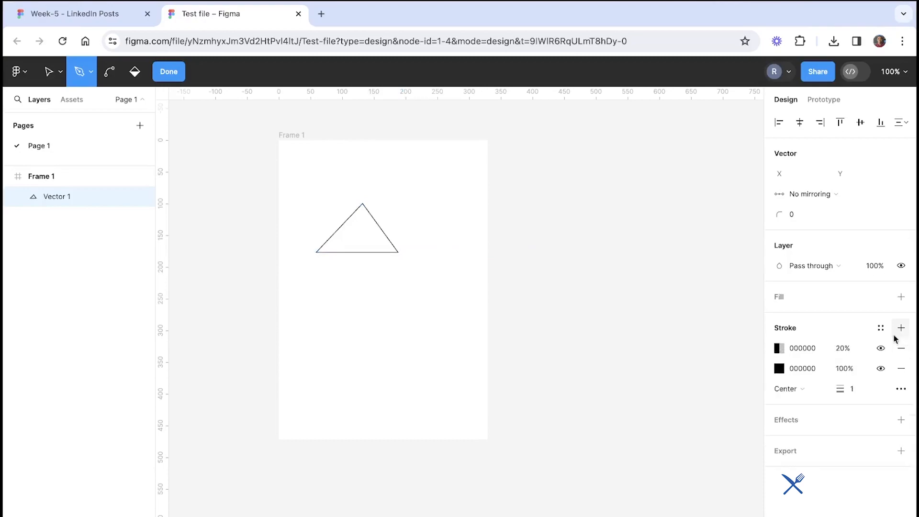
click(164, 72)
click(445, 267)
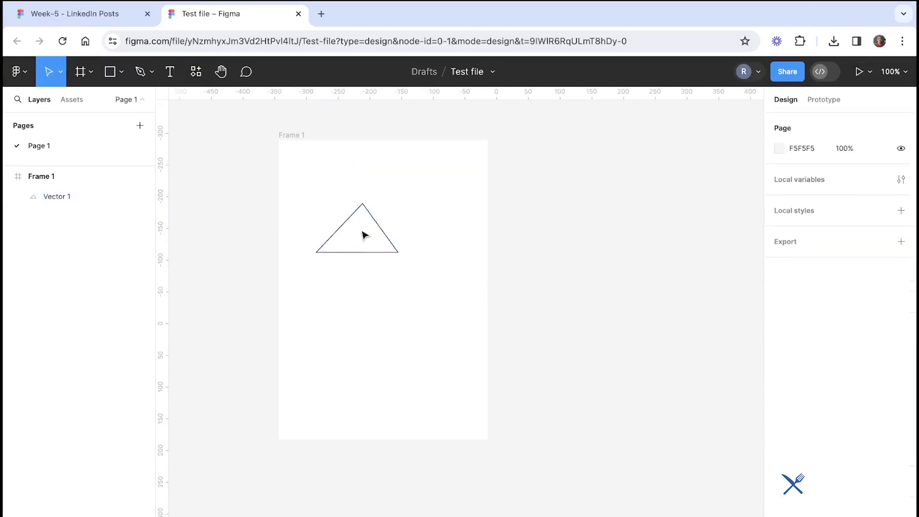
Move the triangle to about X 100, Y 159 in the frame and add two more strokes to it
drag(383, 232, 411, 271)
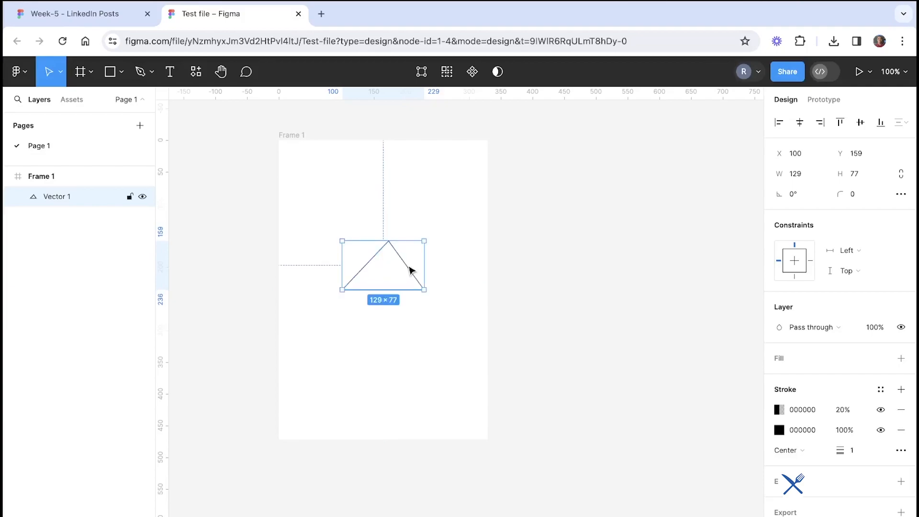
click(411, 272)
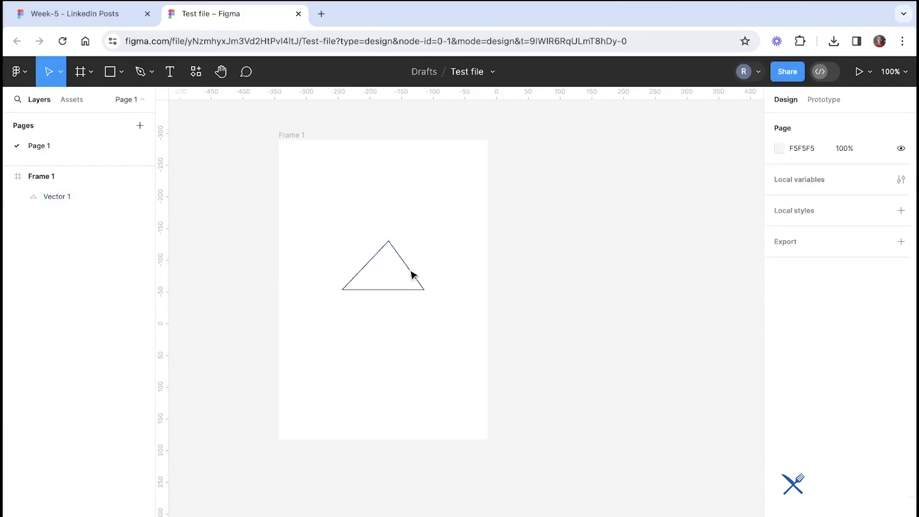
click(412, 270)
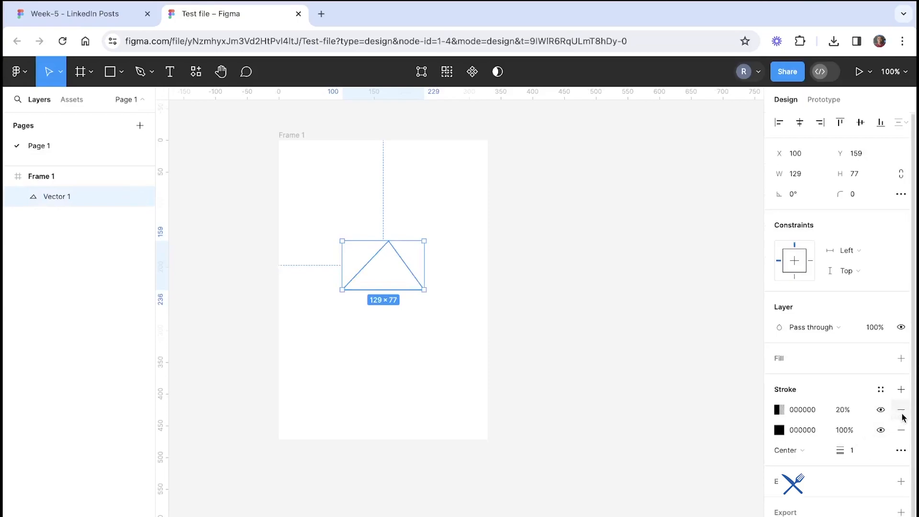
click(900, 389)
click(900, 389)
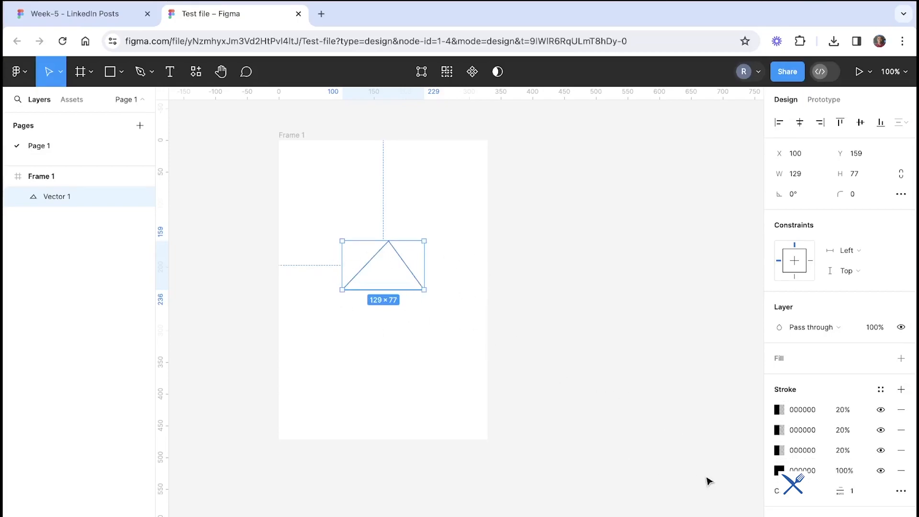
Add fill layers to the triangle
scroll(872, 484, down, 1)
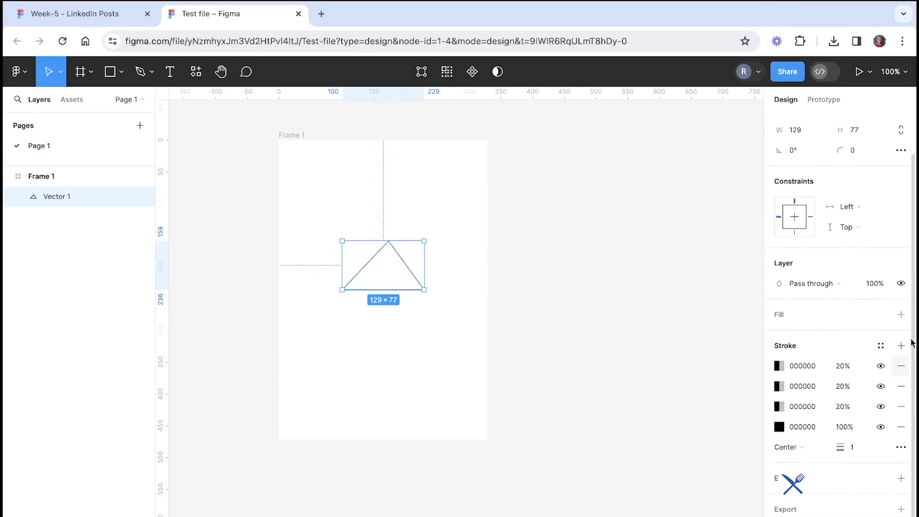
click(900, 315)
click(901, 315)
click(900, 315)
click(900, 314)
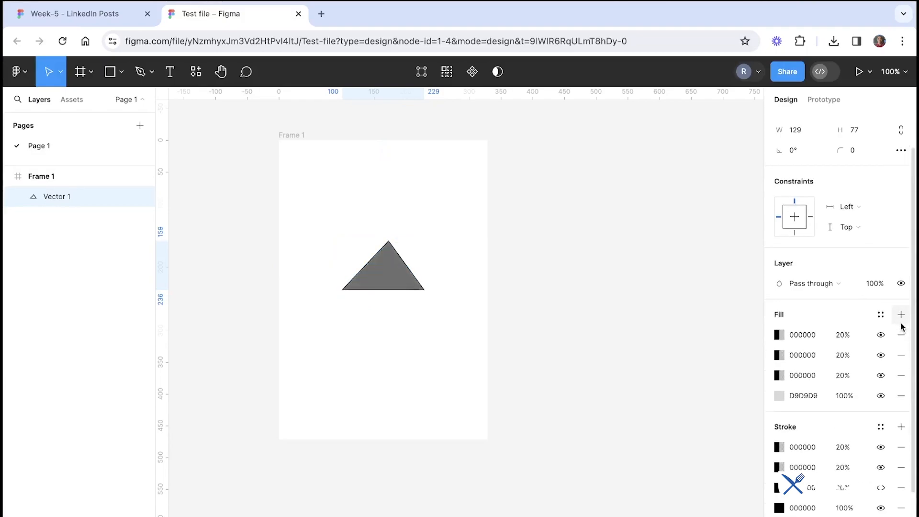
Set the triangle's stroke alignment to Inside
scroll(845, 409, down, 2)
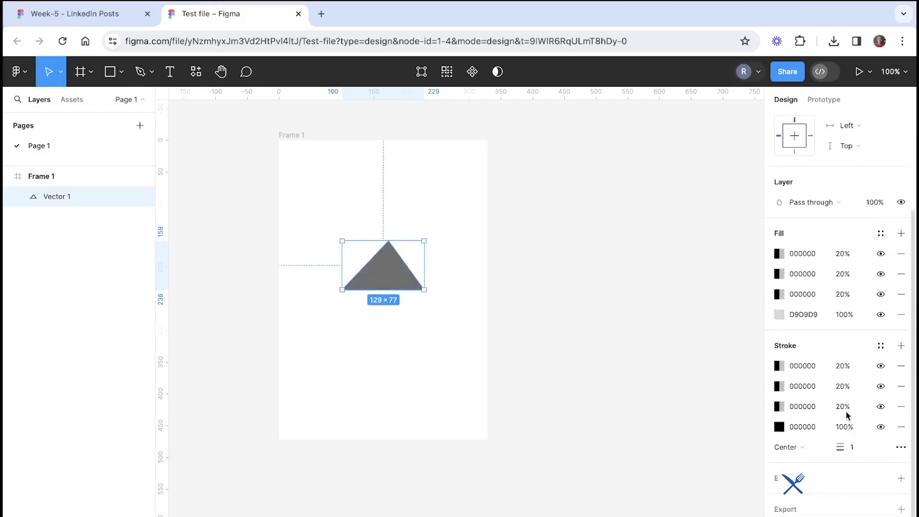
click(797, 446)
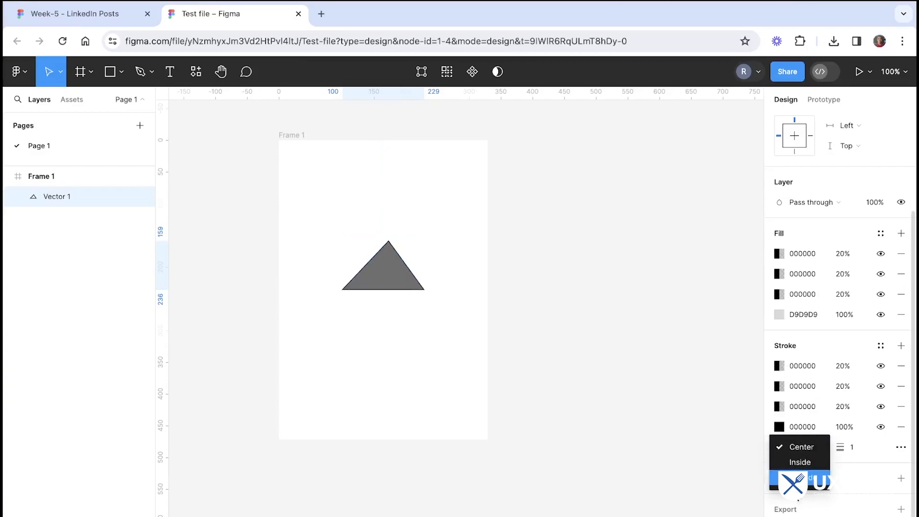
click(798, 463)
click(798, 448)
click(799, 461)
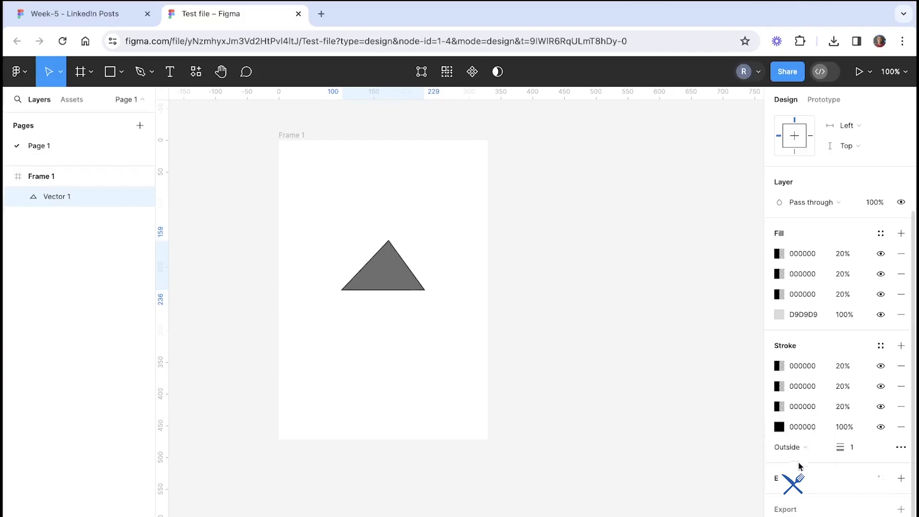
click(800, 448)
click(785, 428)
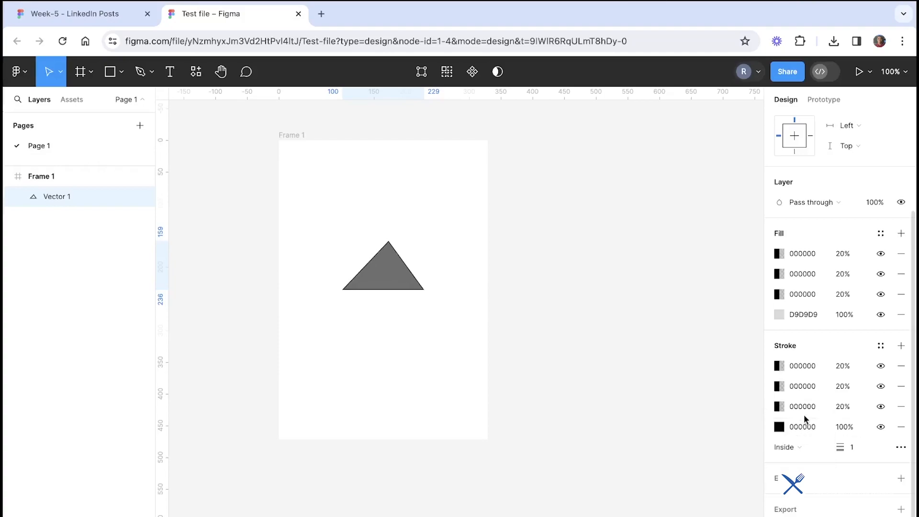
click(658, 457)
click(410, 272)
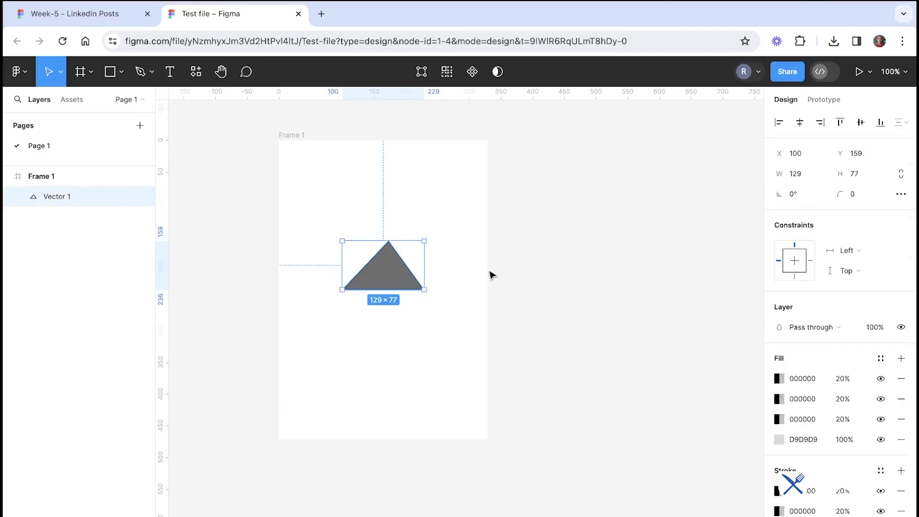
click(491, 273)
click(404, 281)
click(420, 210)
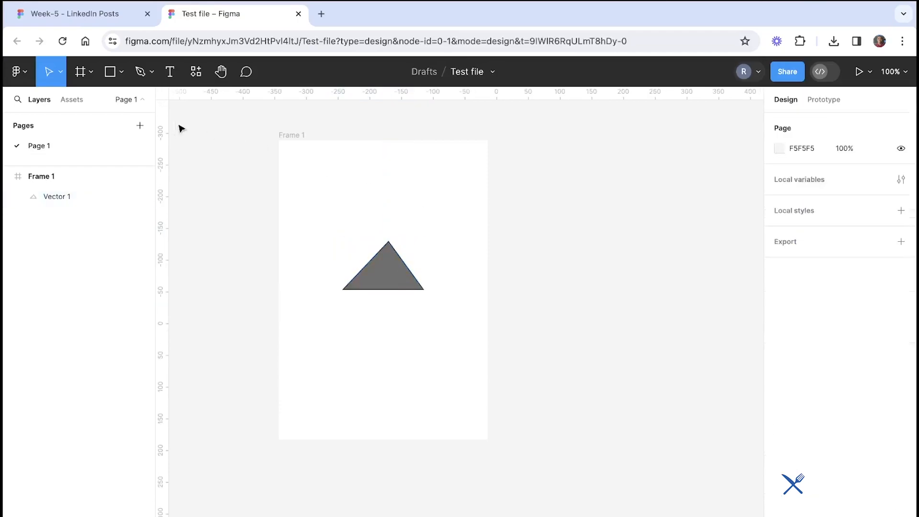
Draw a closed irregular seven-point polygon to the right of the triangle with the Pen tool
click(140, 72)
click(460, 260)
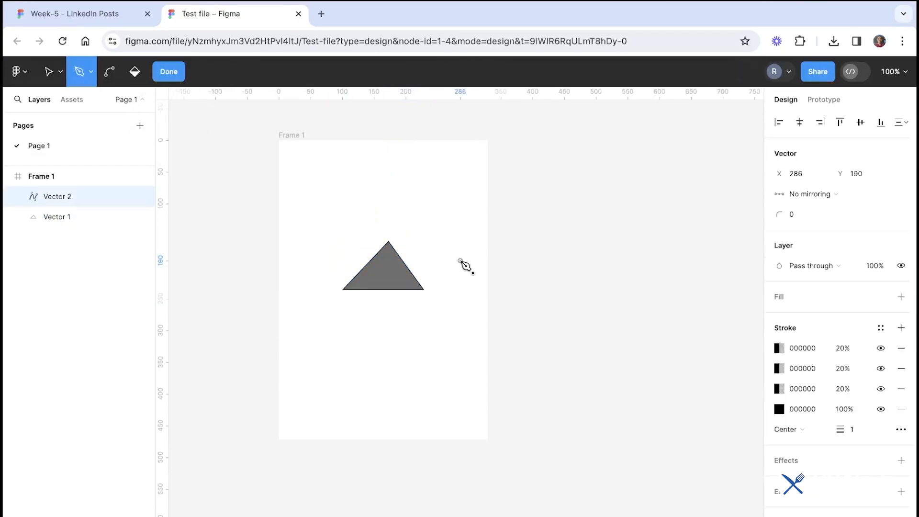
click(515, 225)
click(549, 283)
click(506, 340)
click(475, 341)
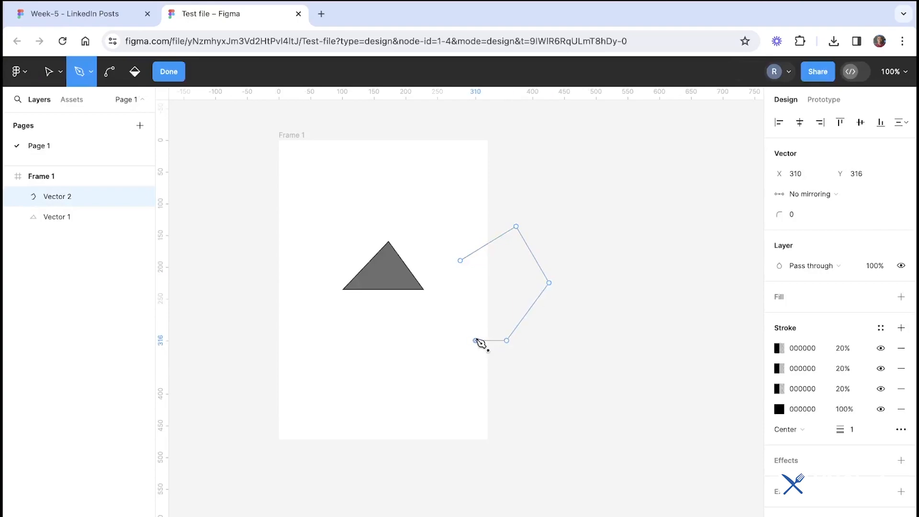
click(475, 307)
click(456, 282)
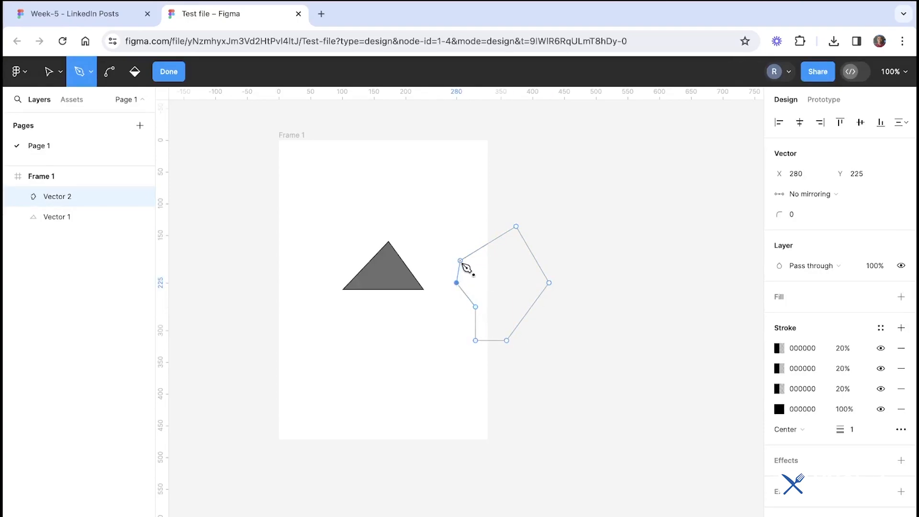
click(460, 260)
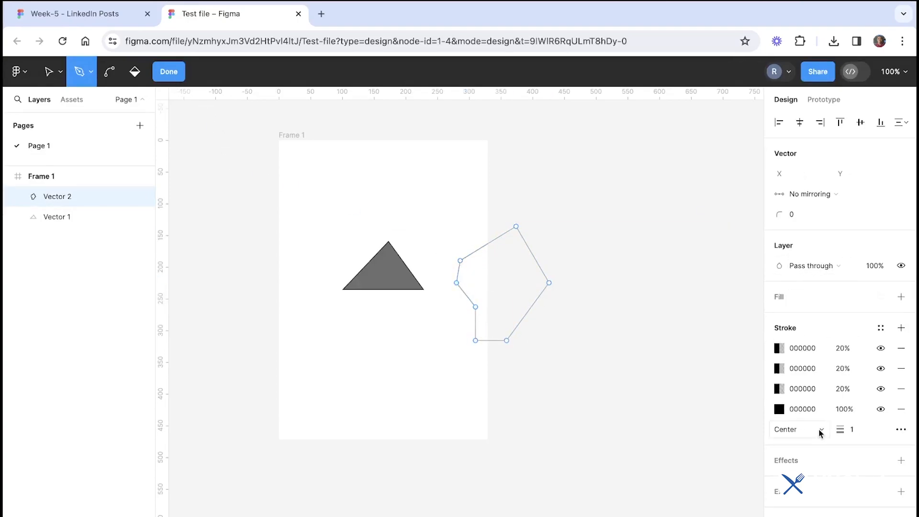
Add a fill to the polygon and exit path editing
click(901, 297)
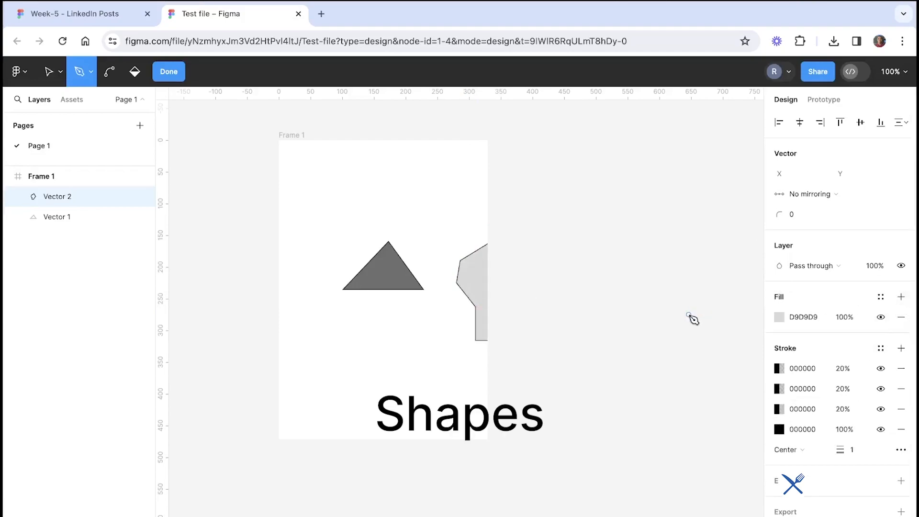
key(v)
mouse_move(481, 292)
mouse_down()
mouse_move(450, 258)
mouse_move(311, 194)
mouse_up()
drag(477, 264, 278, 118)
key(Escape)
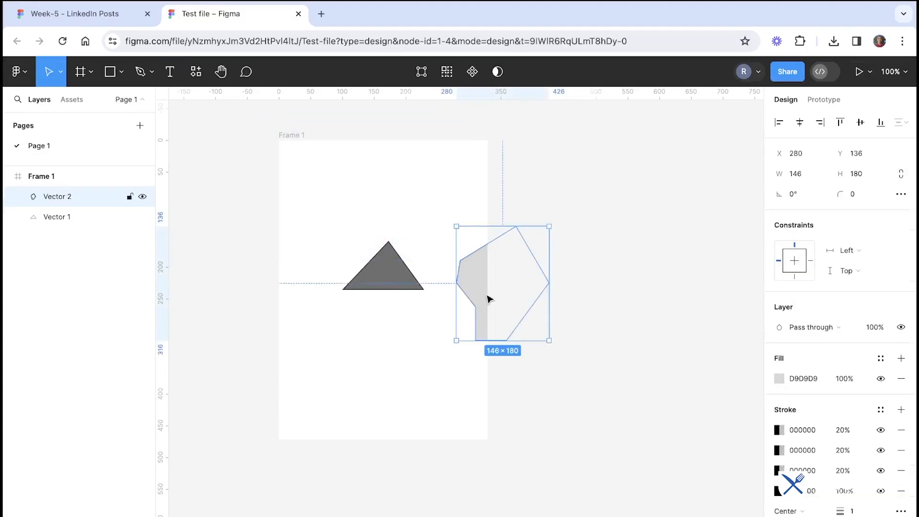
Move the polygon below the triangle, to about X 76, Y 258, and shift the triangle past the frame's left edge
drag(486, 299, 389, 376)
click(441, 390)
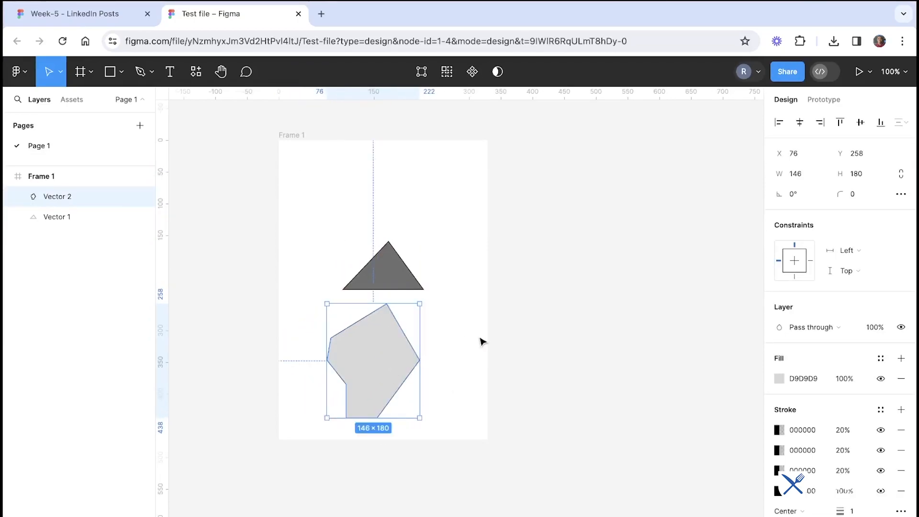
scroll(480, 340, up, 1)
click(286, 149)
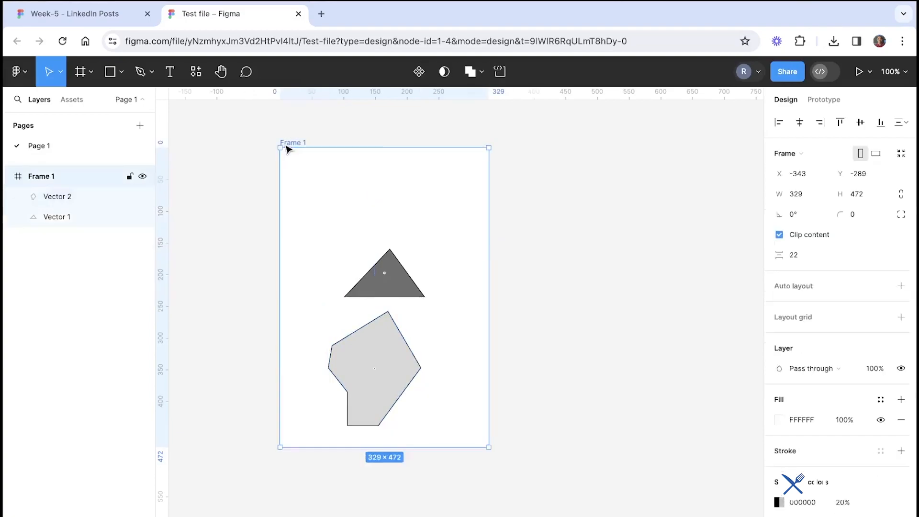
click(511, 274)
drag(416, 297, 299, 259)
Zoom in on the clipped triangle at the frame edge and review the Main tools slide in the other tab
scroll(287, 260, up, 10)
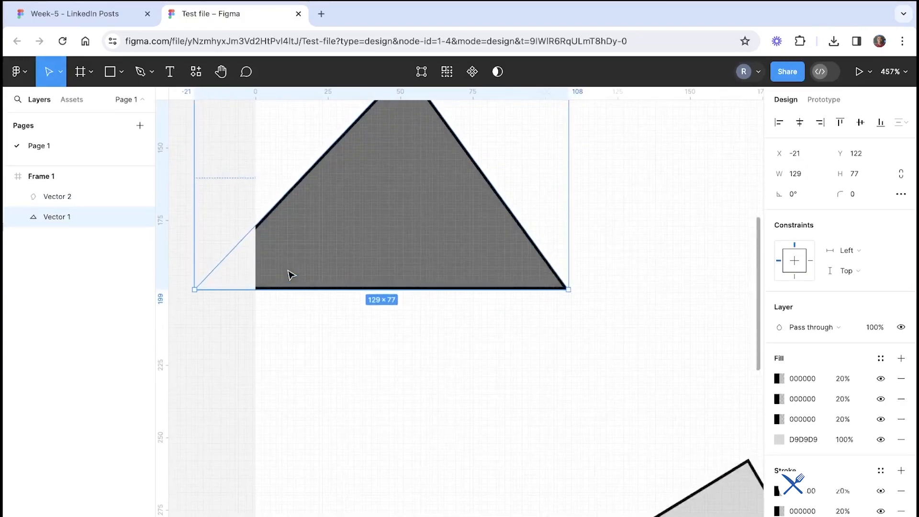
scroll(290, 275, up, 2)
scroll(266, 430, down, 10)
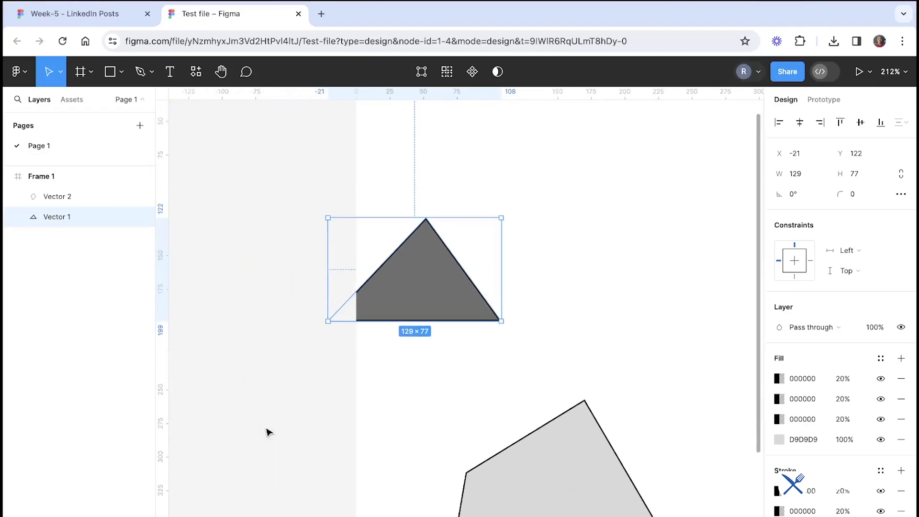
click(338, 180)
scroll(340, 184, down, 3)
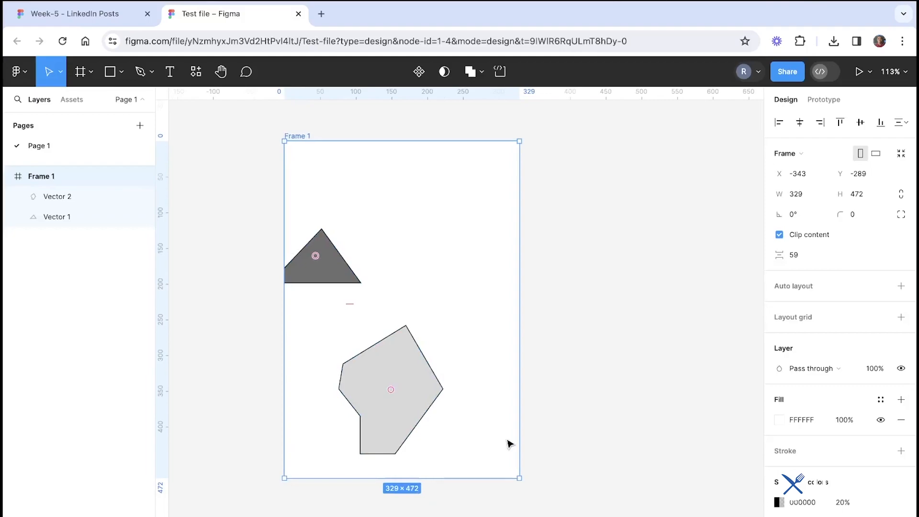
click(224, 267)
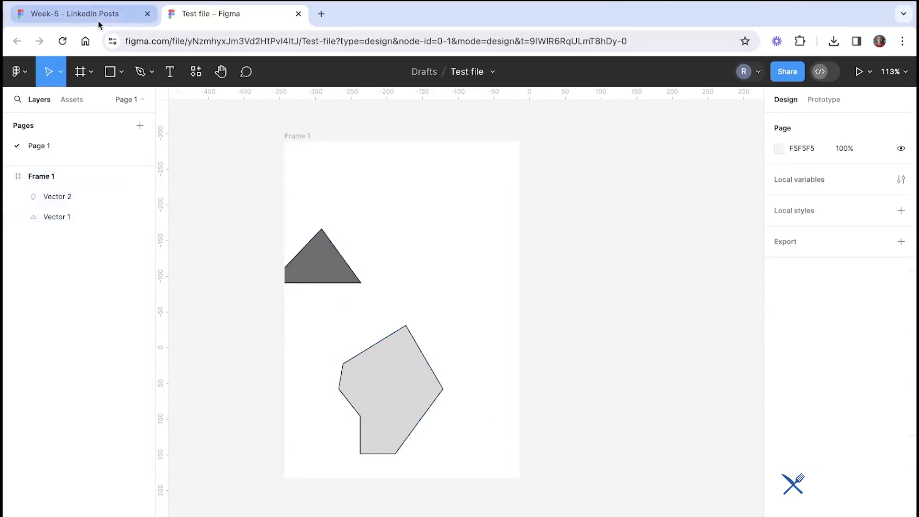
click(72, 13)
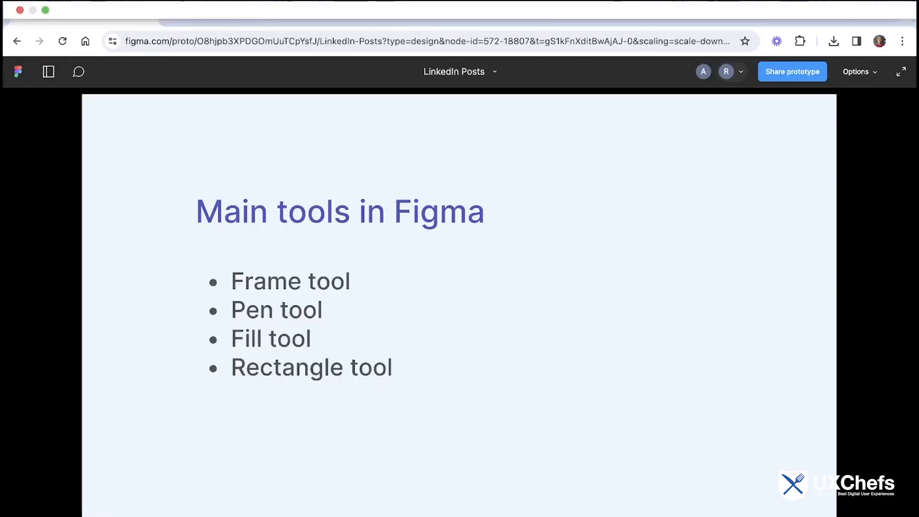
click(234, 14)
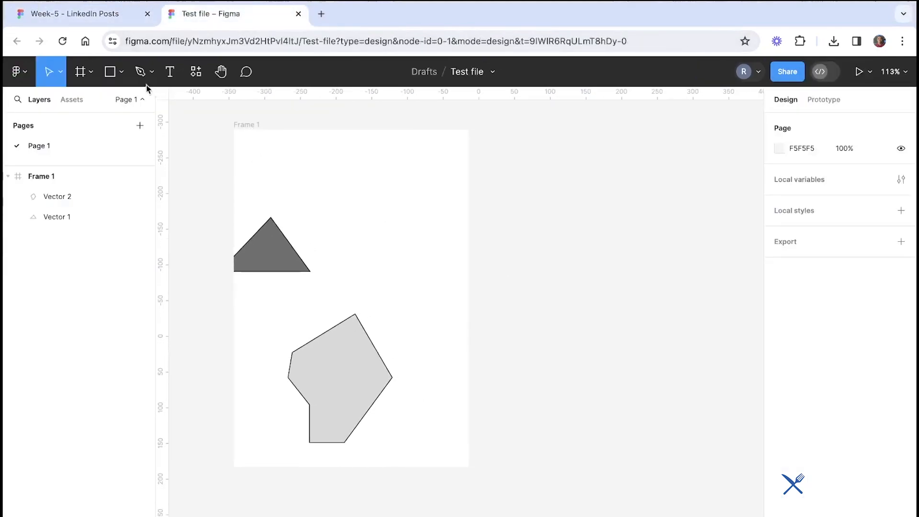
Draw a closed four-point shape outside the frame with the Pen tool
click(140, 72)
click(519, 290)
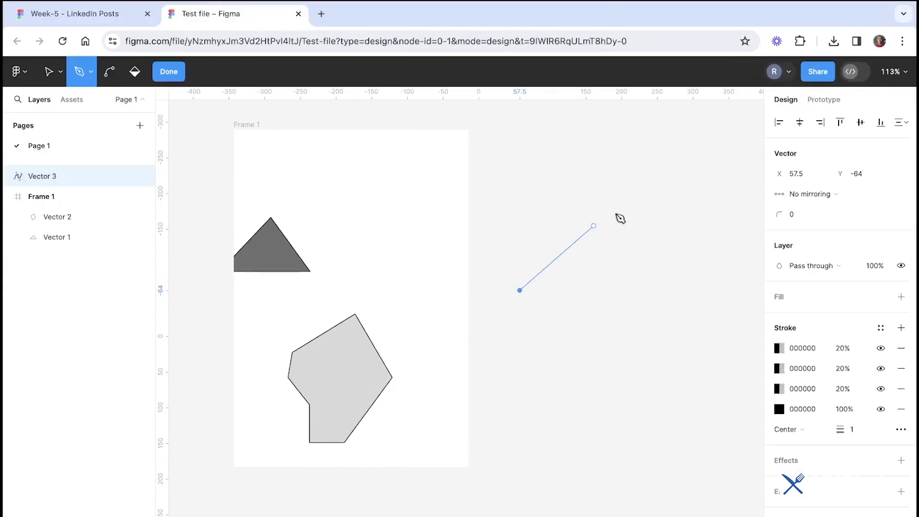
click(617, 211)
click(661, 320)
click(535, 311)
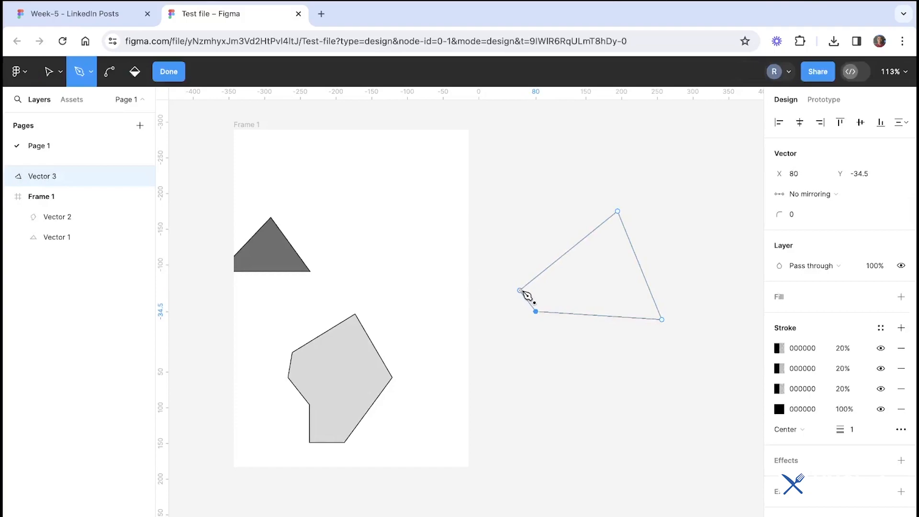
click(520, 291)
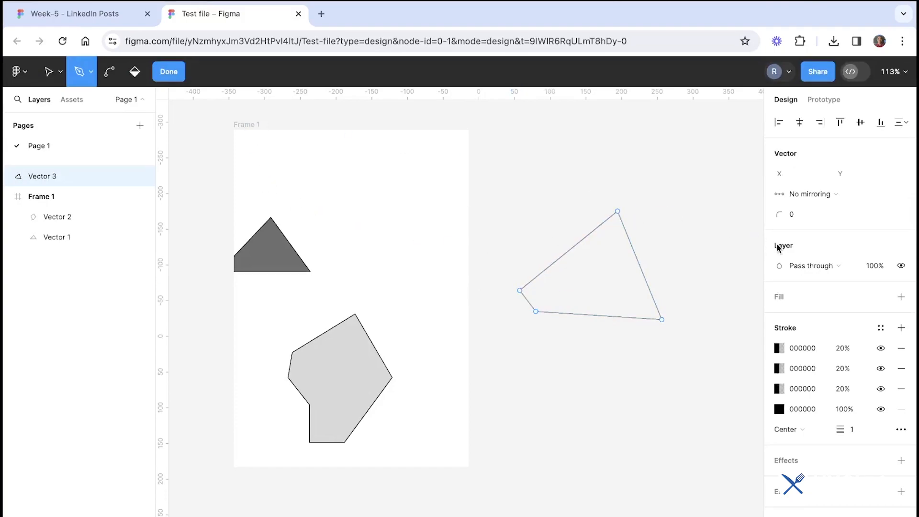
Remove all the strokes from the four-point shape outside the frame
click(902, 348)
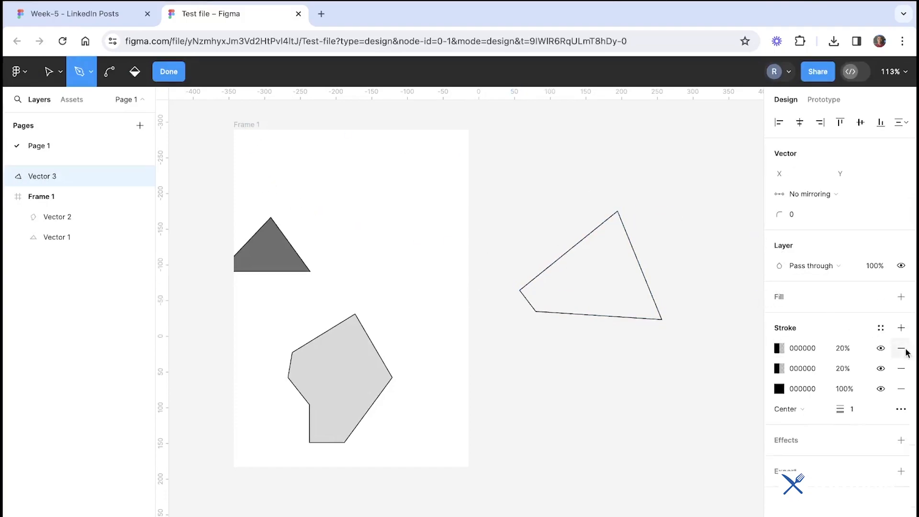
click(901, 348)
click(902, 348)
click(902, 348)
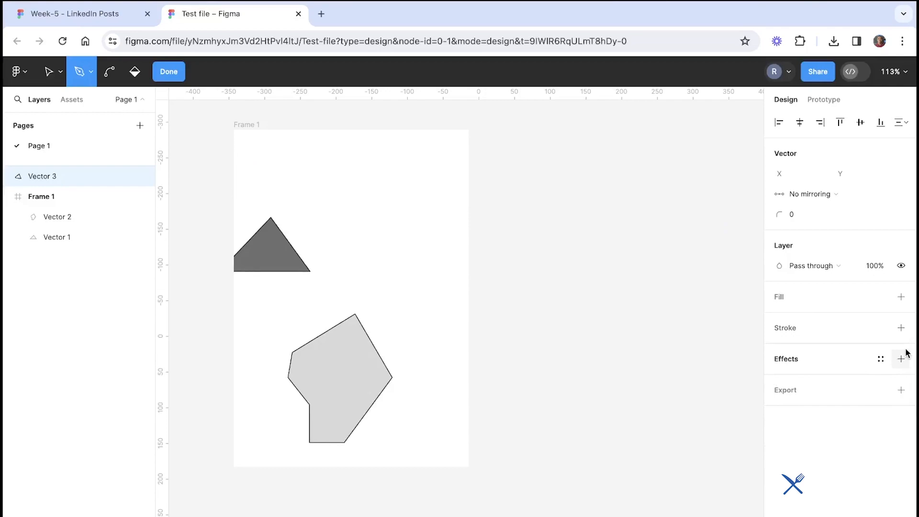
Add a fill to the shape and set its colour to a muted red, BD6E6E
click(900, 297)
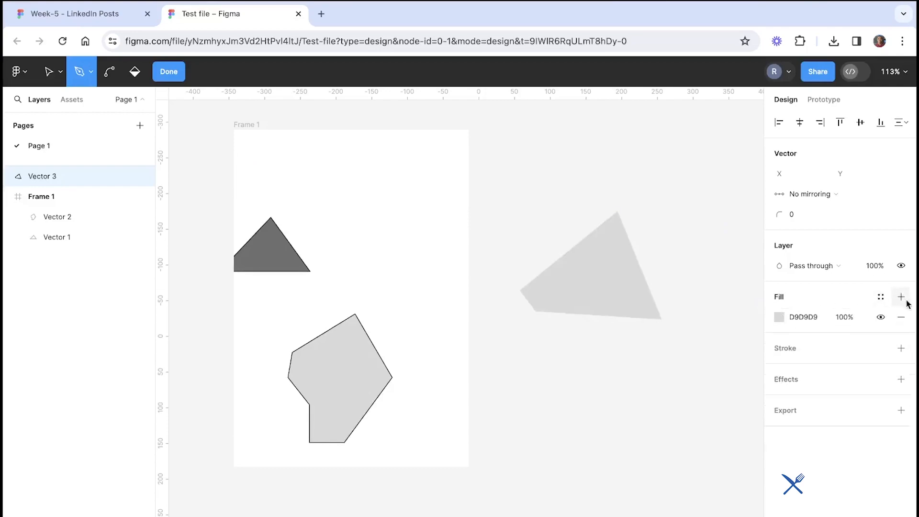
click(807, 318)
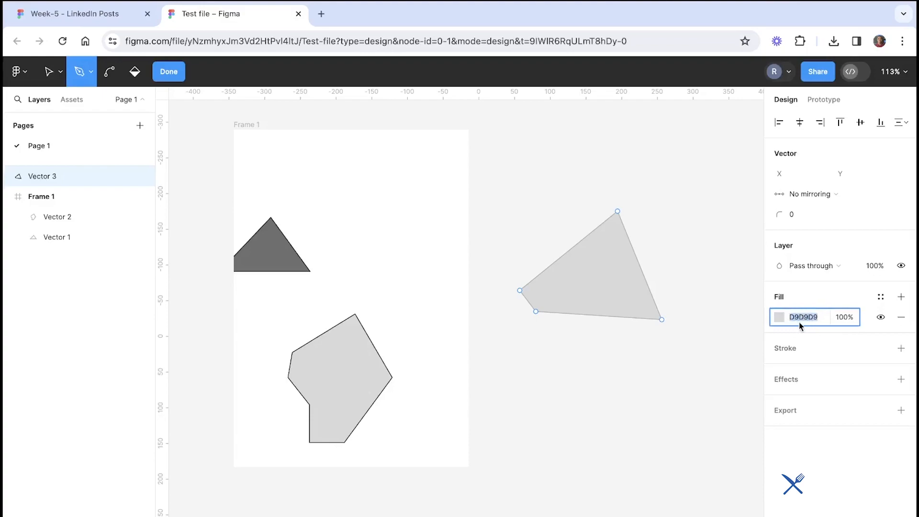
text(1)
click(729, 353)
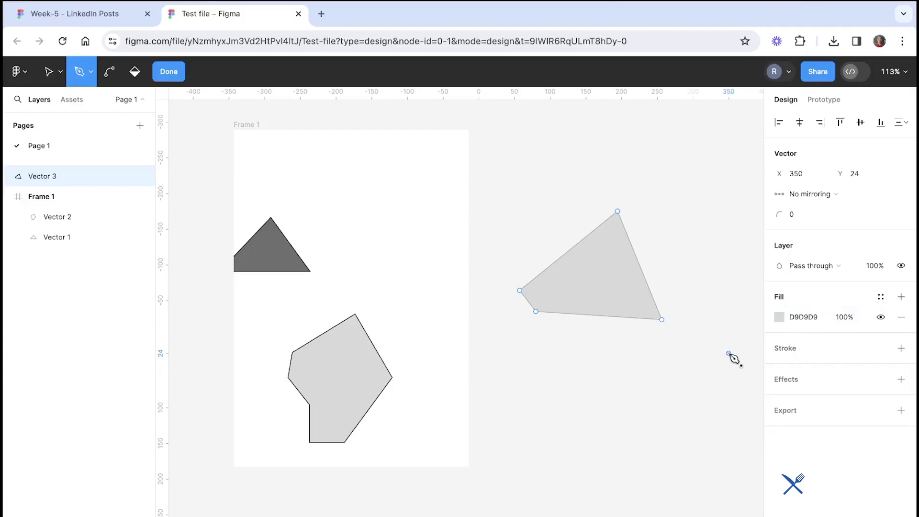
key(ctrl)
click(779, 316)
click(646, 280)
click(673, 279)
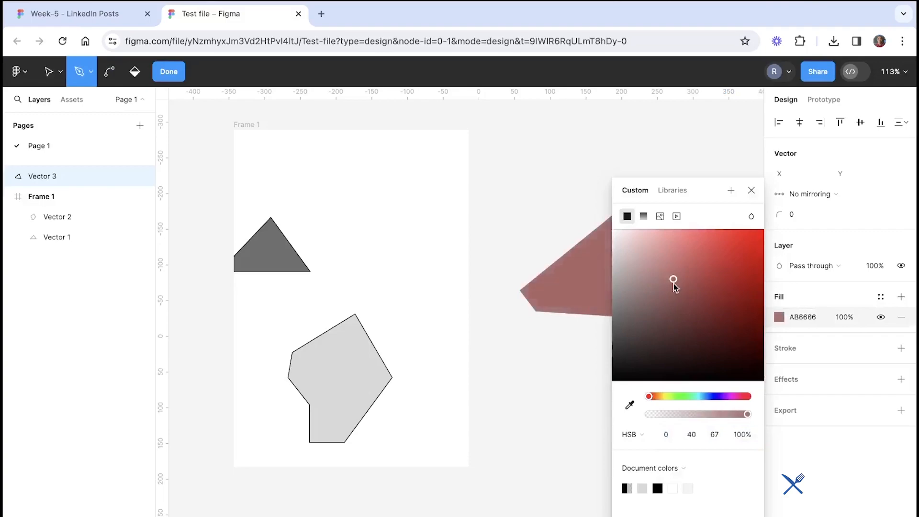
scroll(567, 272, right, 5)
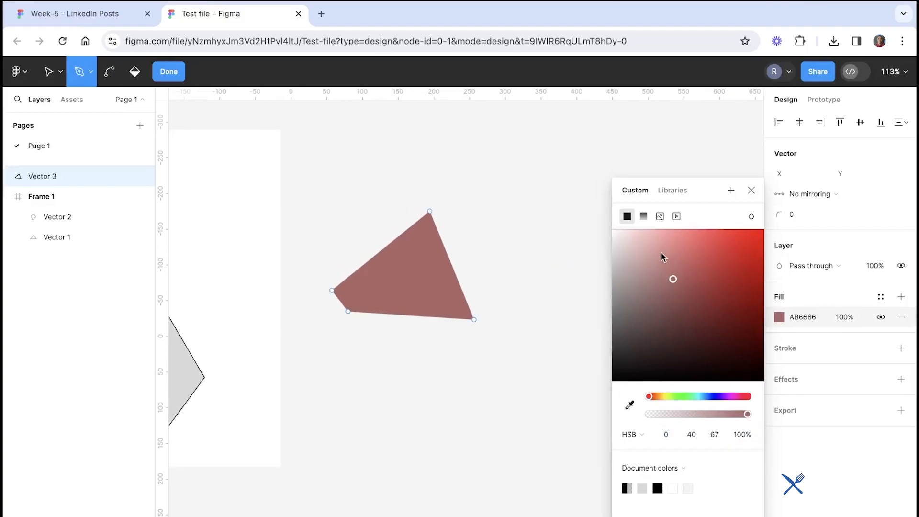
mouse_move(663, 254)
mouse_down()
mouse_move(629, 250)
mouse_move(663, 296)
mouse_move(675, 271)
mouse_up()
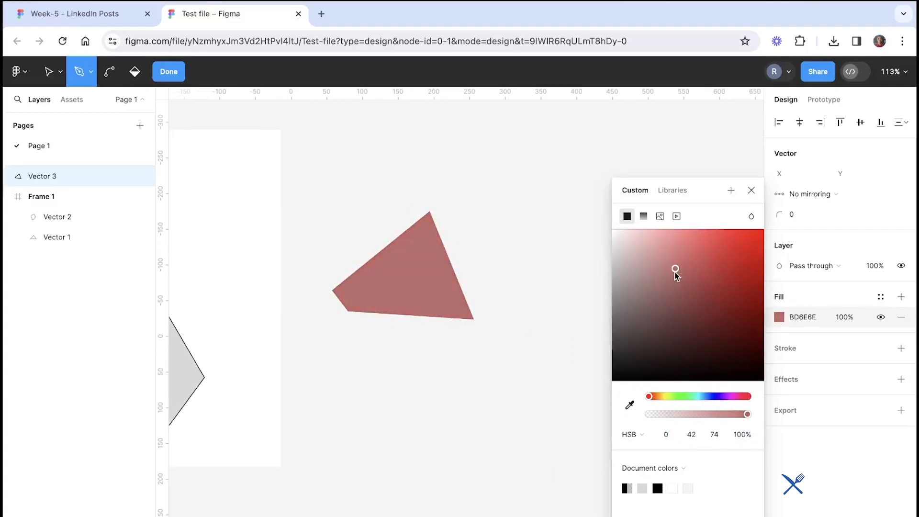
click(750, 189)
scroll(554, 271, left, 5)
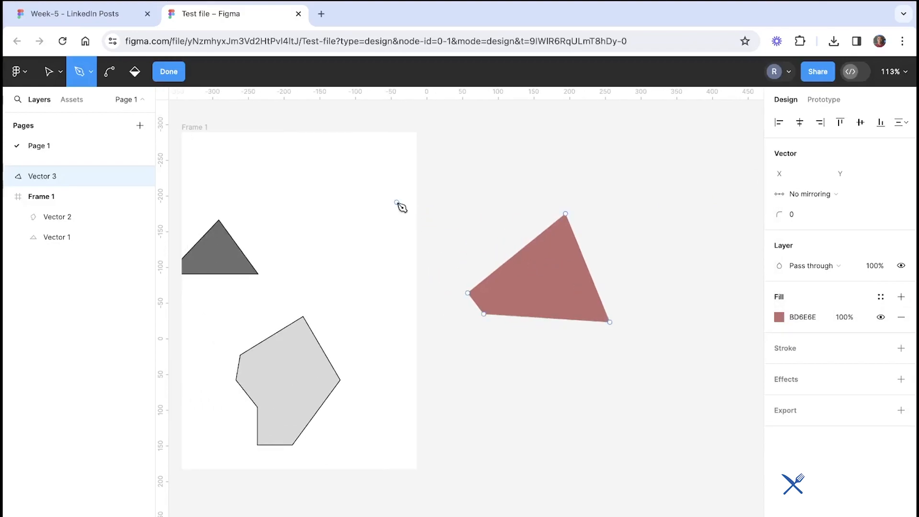
Review the Main tools slide in the other tab and exit path editing of the shape
click(75, 13)
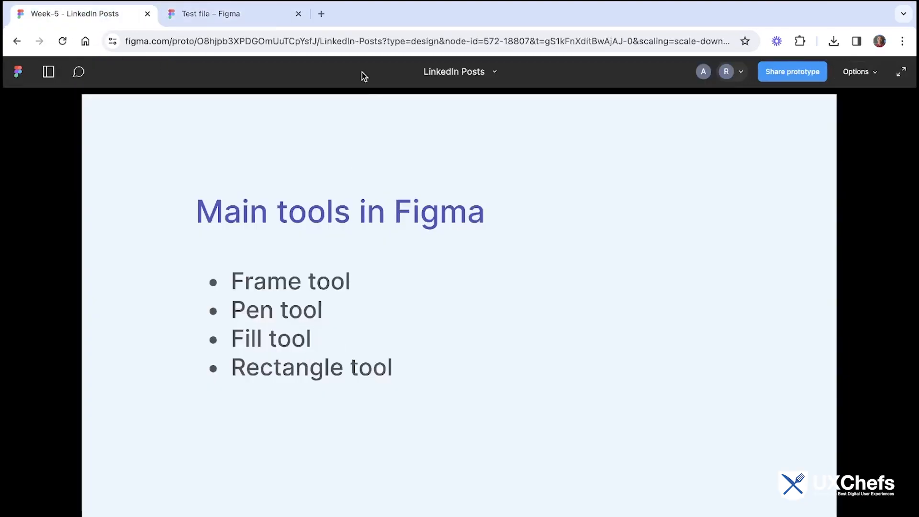
click(251, 15)
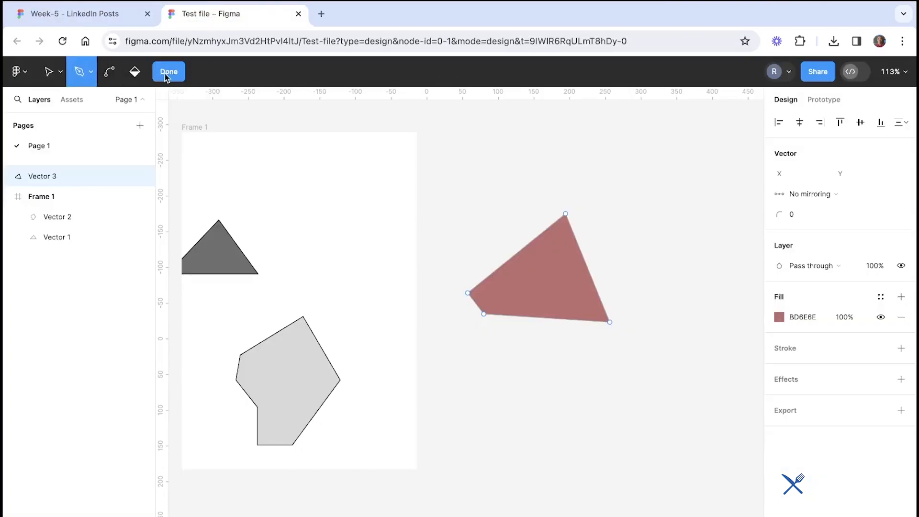
click(166, 74)
click(108, 77)
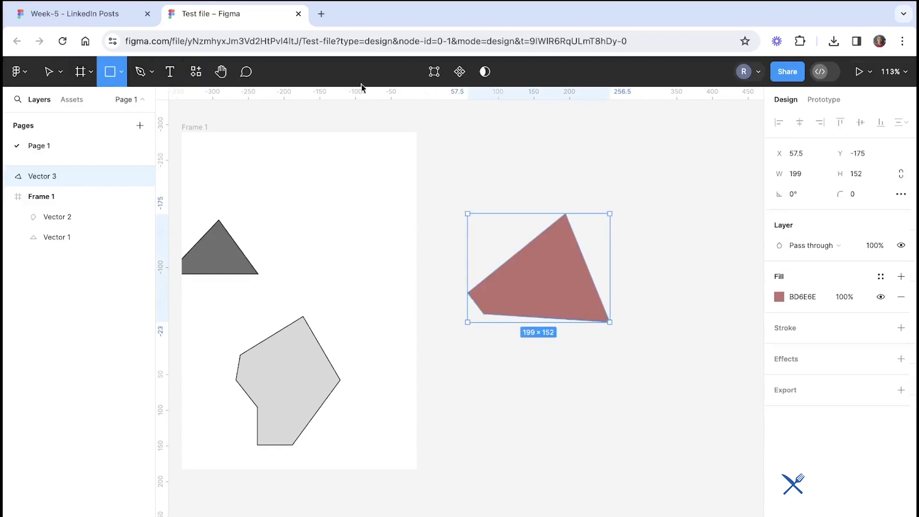
key(Escape)
key(Escape)
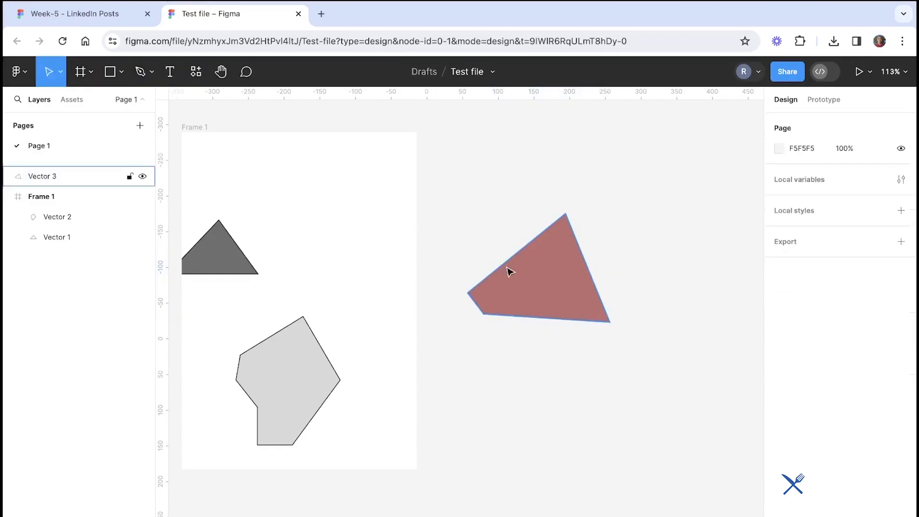
Draw a closed triangle with the Pen tool in the frame's upper area, then leave path editing
click(139, 80)
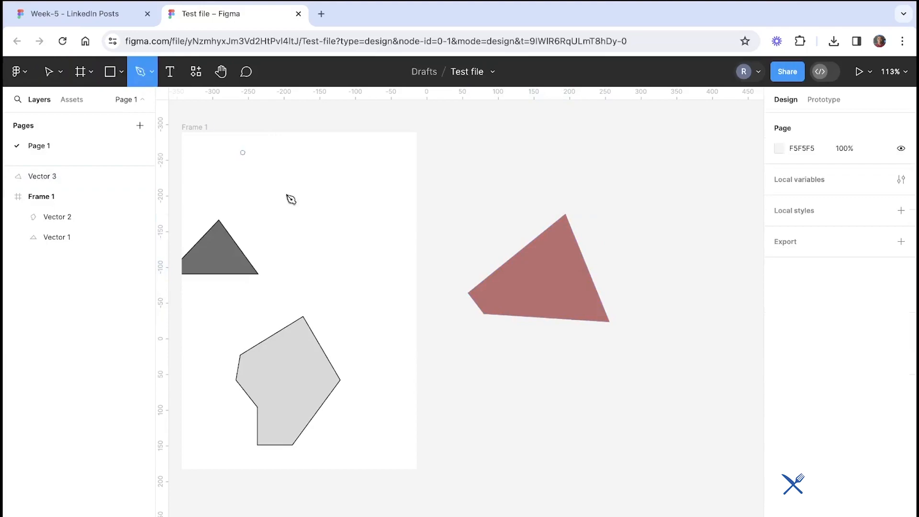
click(313, 212)
click(373, 155)
click(393, 231)
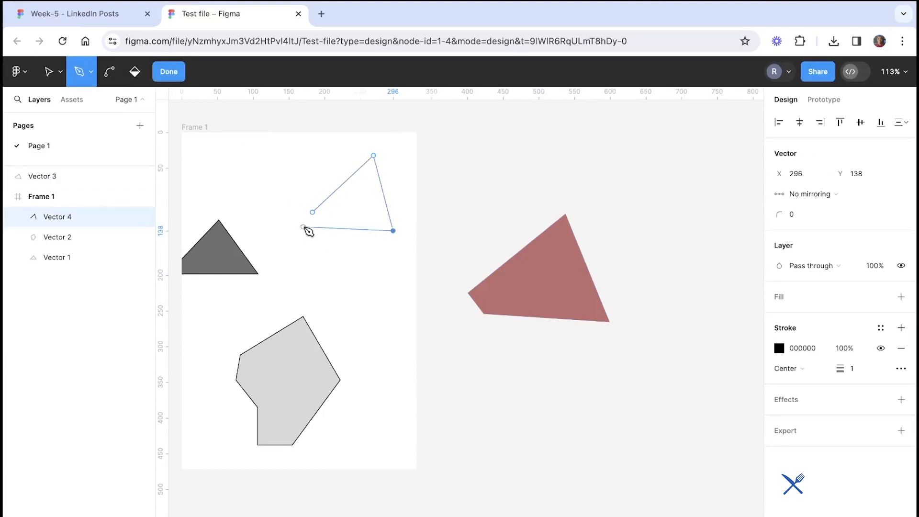
click(313, 212)
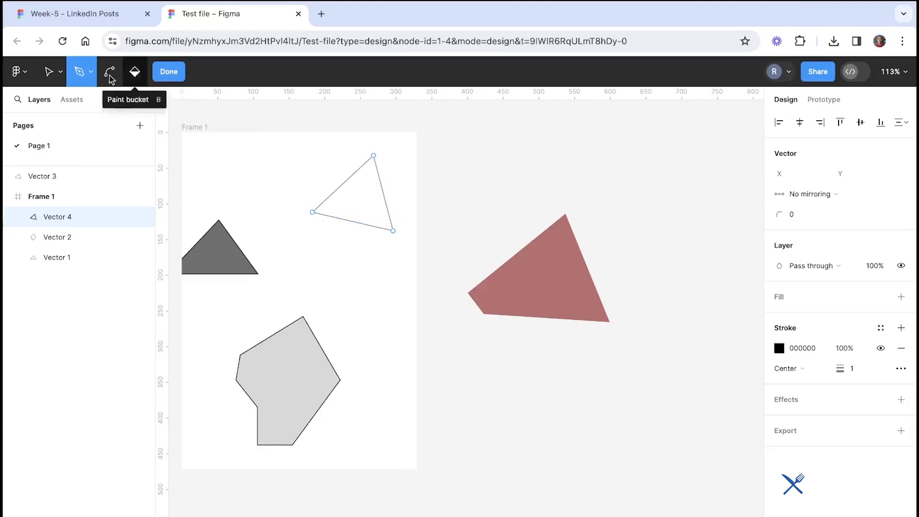
click(51, 74)
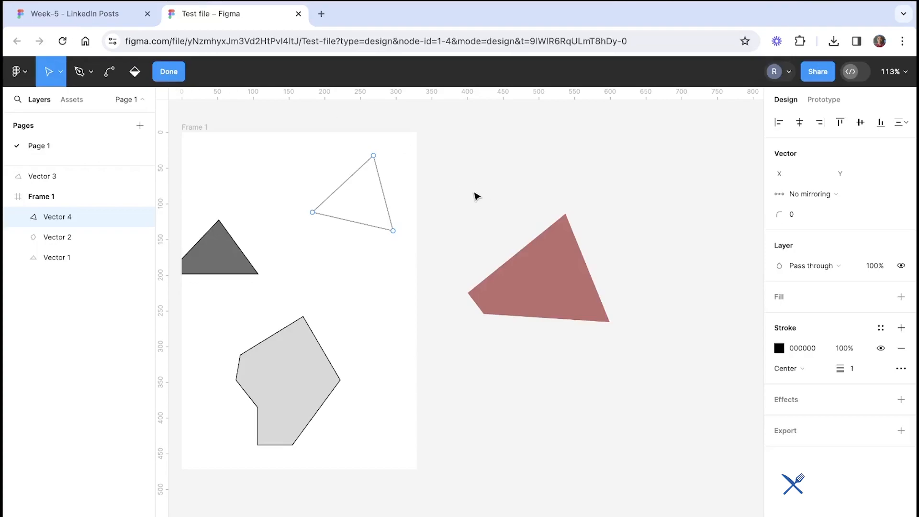
key(Escape)
key(Escape)
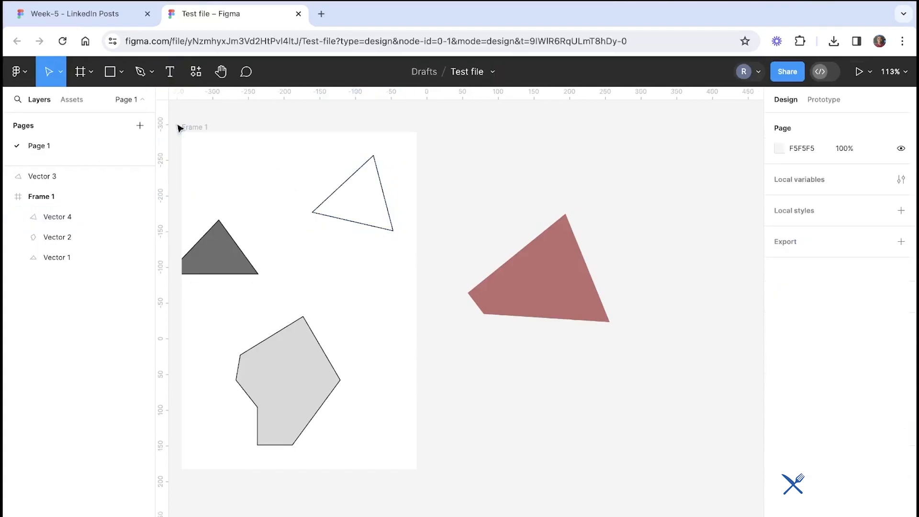
Draw a rectangle with the Rectangle tool and move it over the top of the frame
click(106, 22)
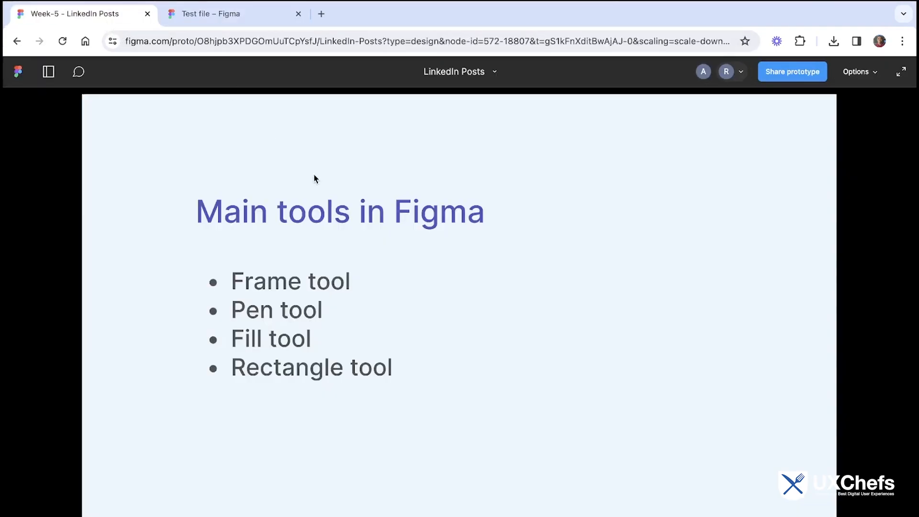
click(209, 15)
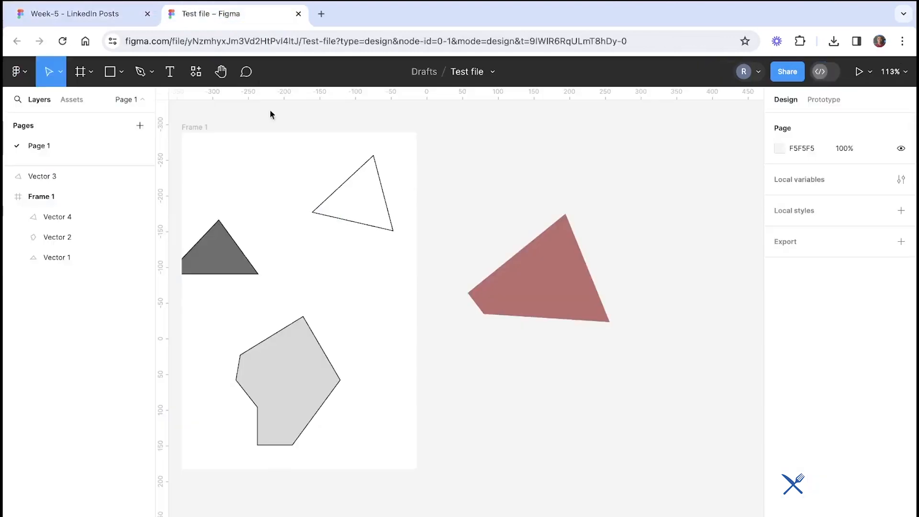
click(120, 74)
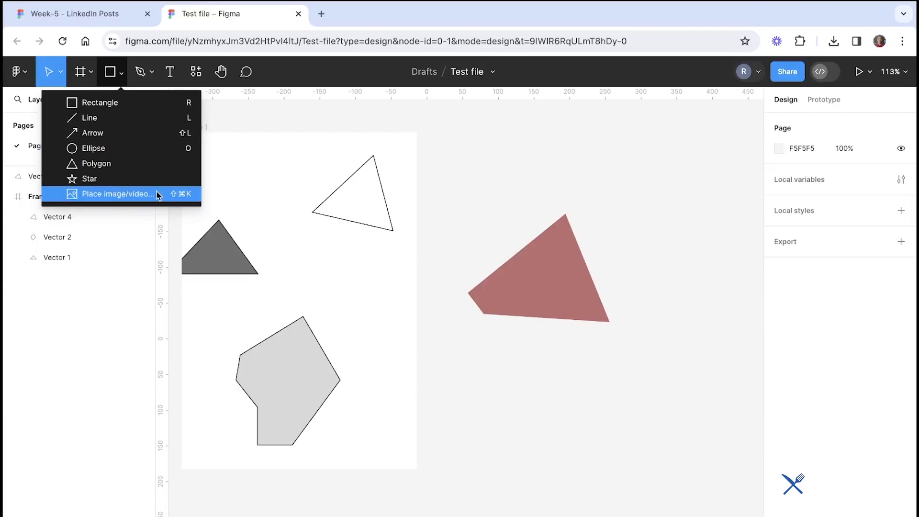
click(138, 105)
drag(361, 322, 580, 449)
drag(406, 369, 236, 193)
scroll(246, 196, left, 1)
scroll(246, 196, up, 1)
scroll(247, 196, left, 1)
click(642, 462)
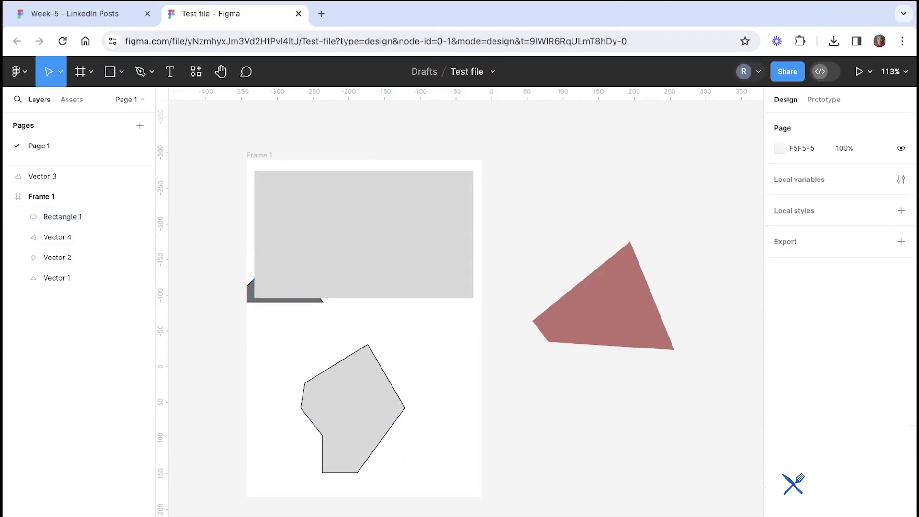
Select all the shapes on the canvas and delete them, leaving only the empty frame
drag(684, 515, 281, 170)
key(Delete)
click(533, 162)
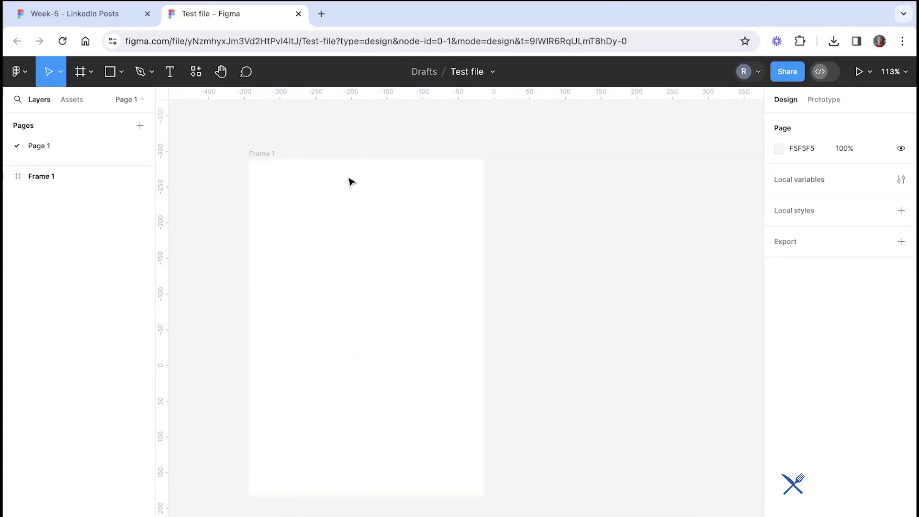
Draw a rectangle inside the frame and set its size to 200 × 300
scroll(353, 182, left, 2)
click(115, 80)
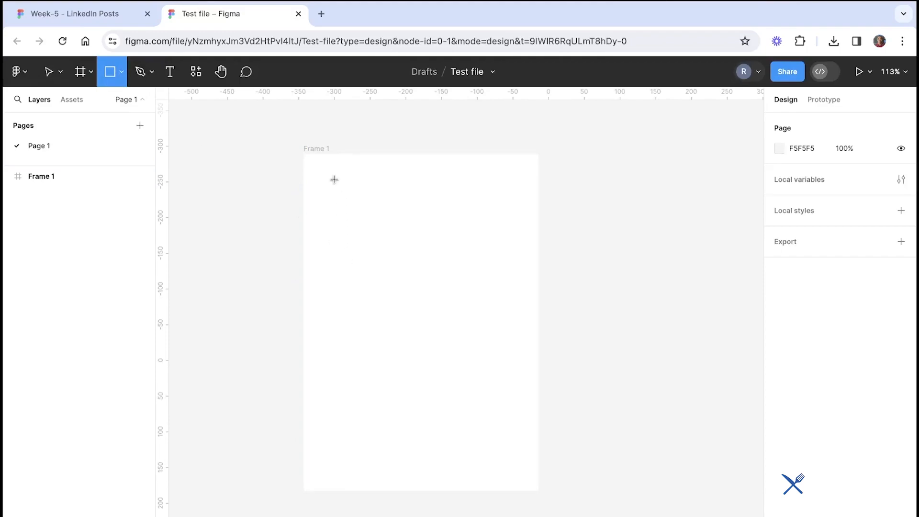
mouse_move(331, 178)
mouse_down()
mouse_move(378, 209)
mouse_move(469, 220)
mouse_move(484, 201)
mouse_move(465, 194)
mouse_up()
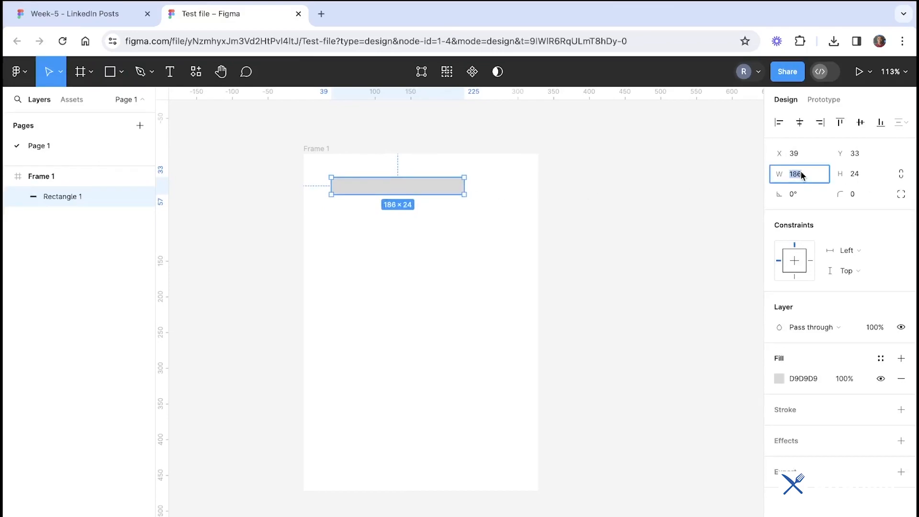
text(200)
key(Return)
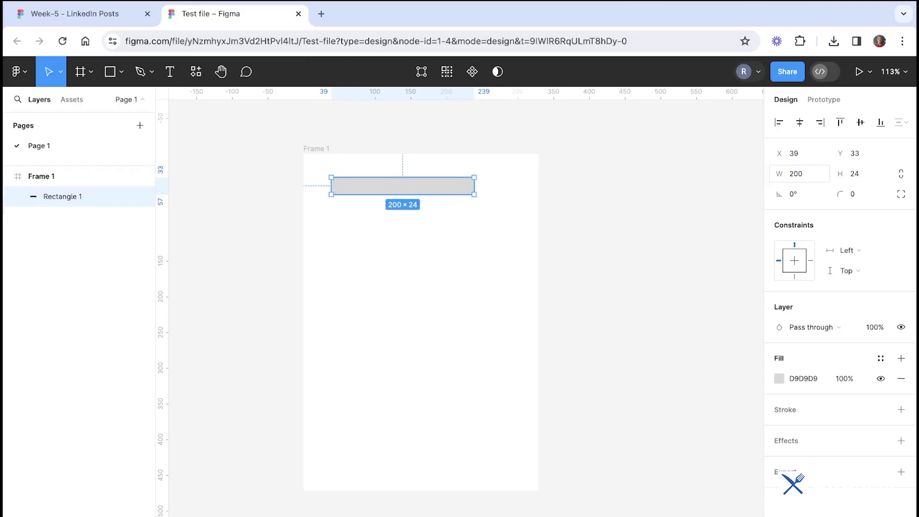
text(300)
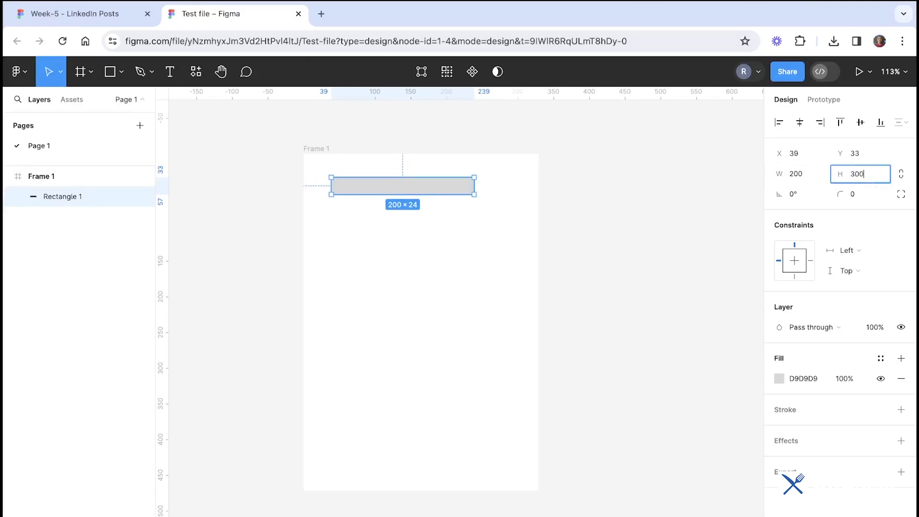
key(Return)
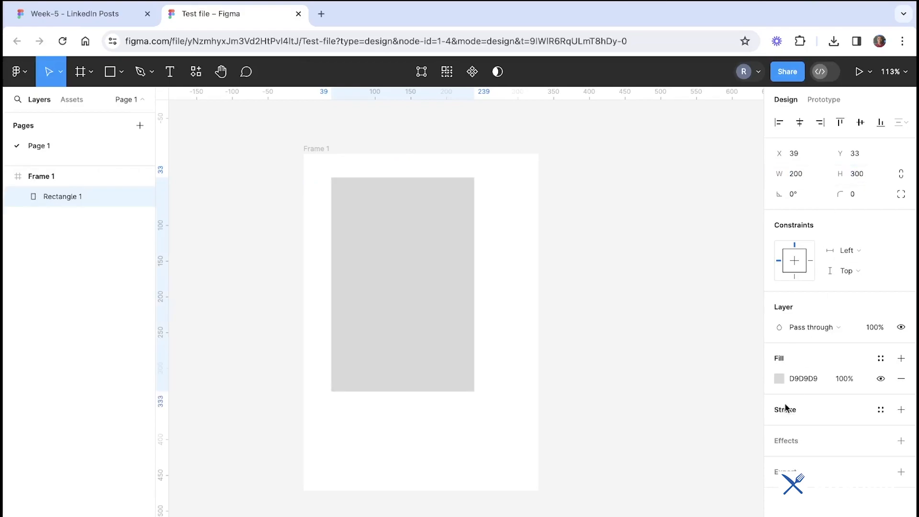
Fill the rectangle light pink (F8E6E6) and move it to X 9, Y 9 in the frame
click(779, 378)
drag(651, 266, 622, 236)
click(570, 243)
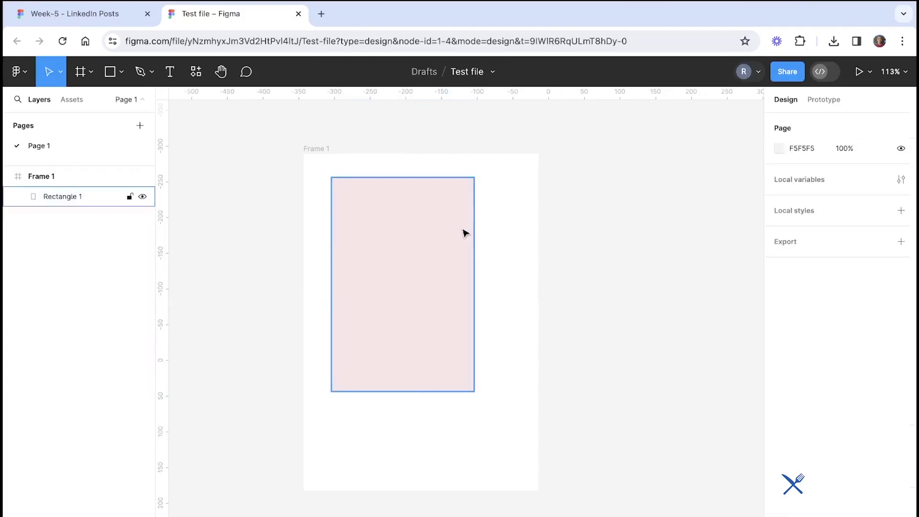
drag(466, 233, 441, 214)
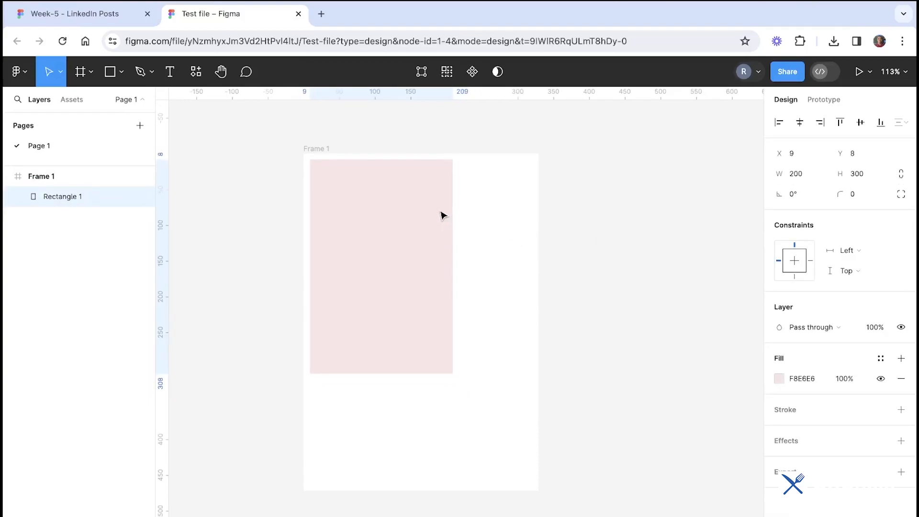
click(498, 226)
Draw a thin bar about 154 × 15 near the top of the pink rectangle
click(107, 71)
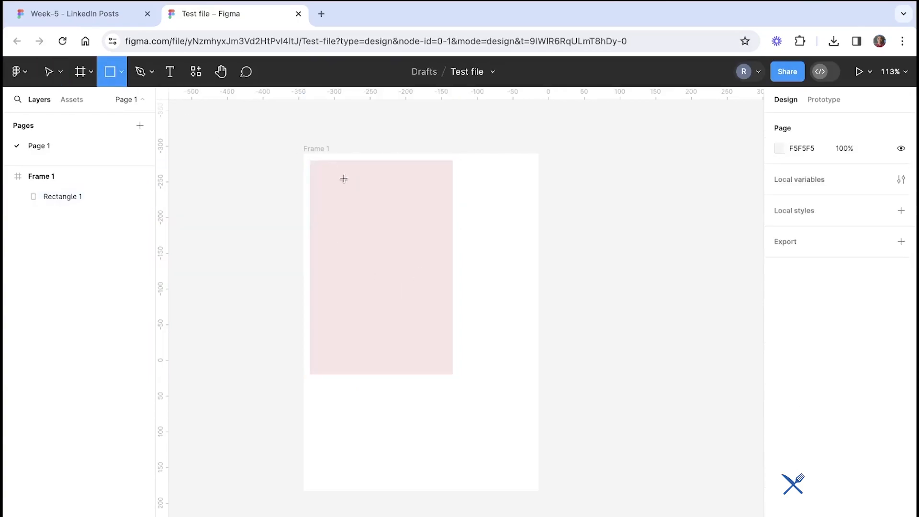
drag(318, 172, 427, 182)
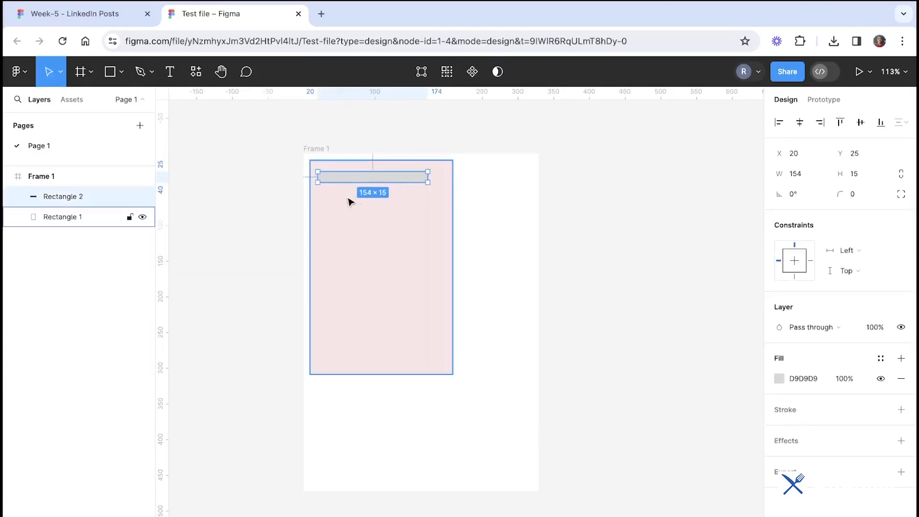
click(363, 149)
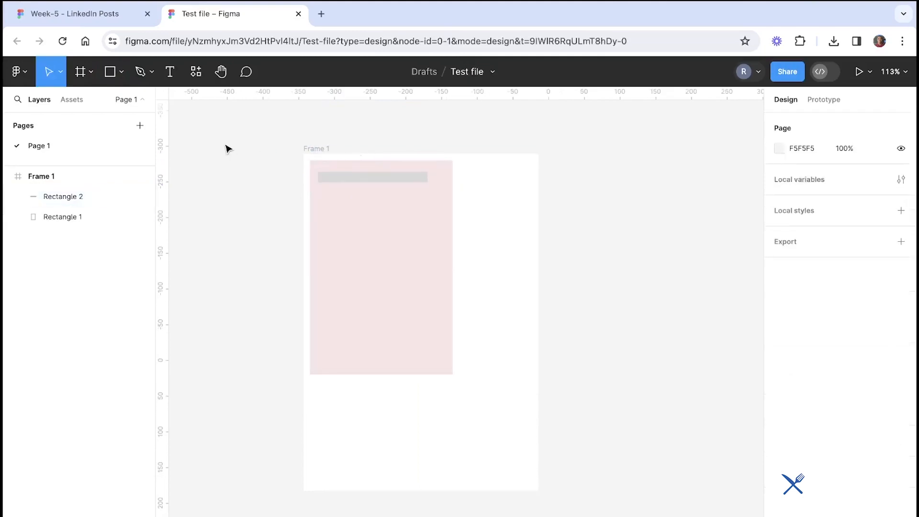
Draw a second bar about 151 × 16 just below the first, and select both bars
click(110, 72)
mouse_move(321, 192)
mouse_down()
mouse_move(369, 196)
mouse_move(418, 221)
mouse_move(428, 204)
mouse_up()
drag(428, 203, 427, 203)
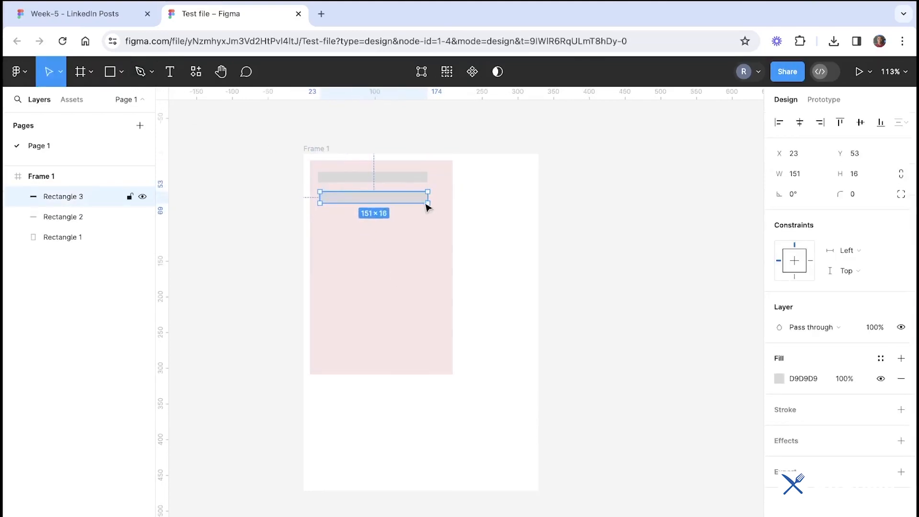
shift+click(398, 182)
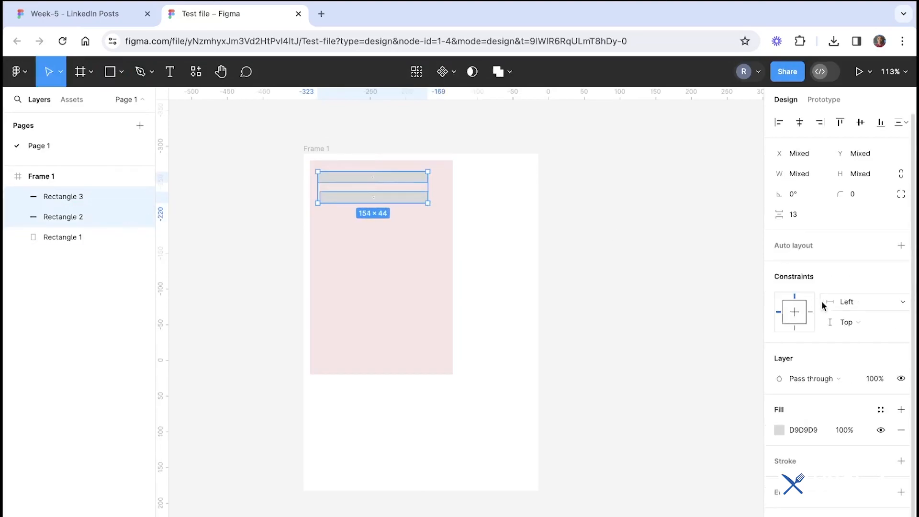
Remove the fill from both bars and give them a grey ABABAB stroke instead
click(900, 429)
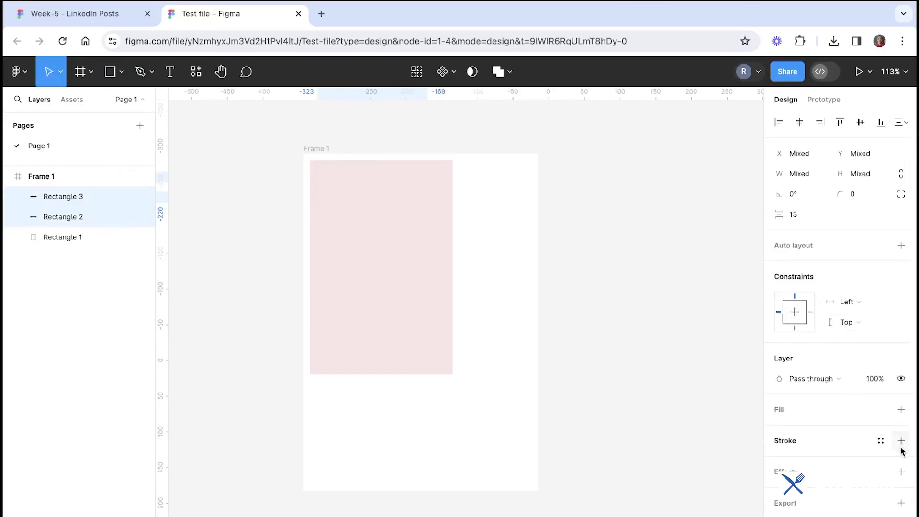
click(901, 442)
click(779, 460)
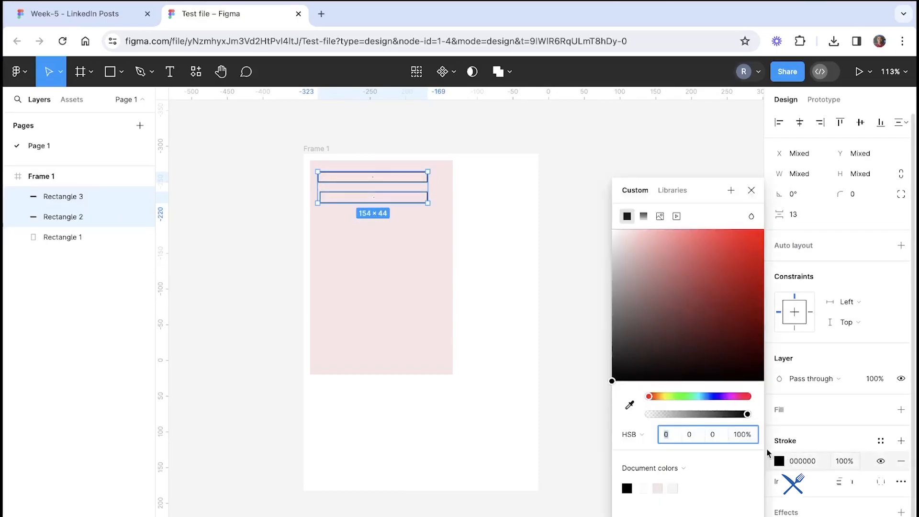
mouse_move(618, 285)
mouse_down()
mouse_move(599, 279)
mouse_move(609, 279)
mouse_up()
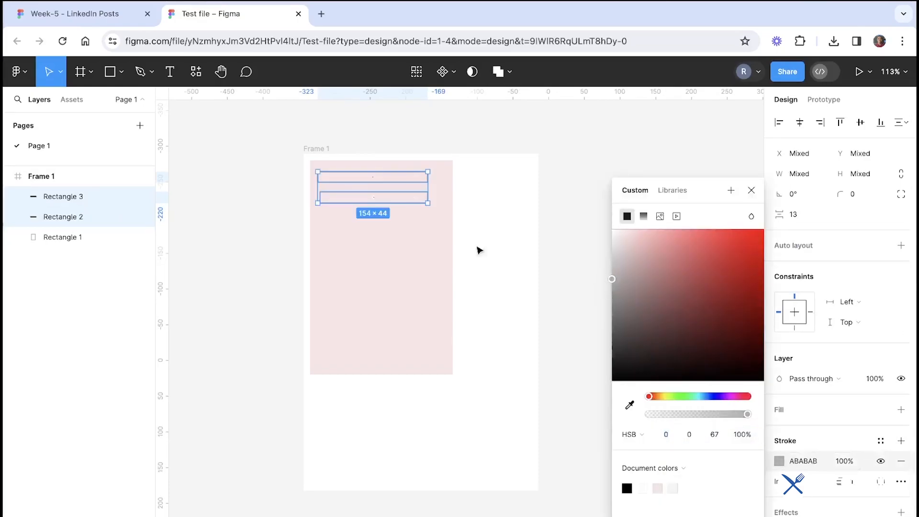
Move the second bar down to X 20, Y 66 inside the frame
scroll(381, 156, up, 5)
click(342, 242)
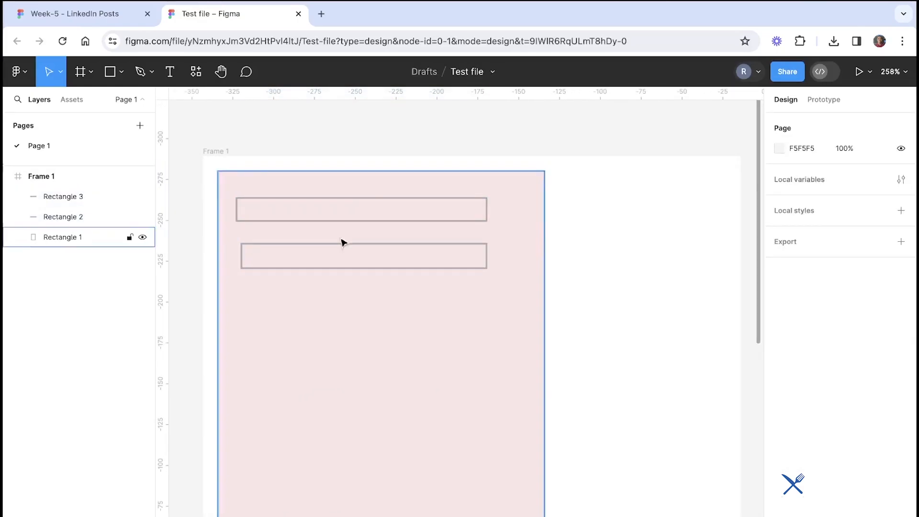
click(332, 268)
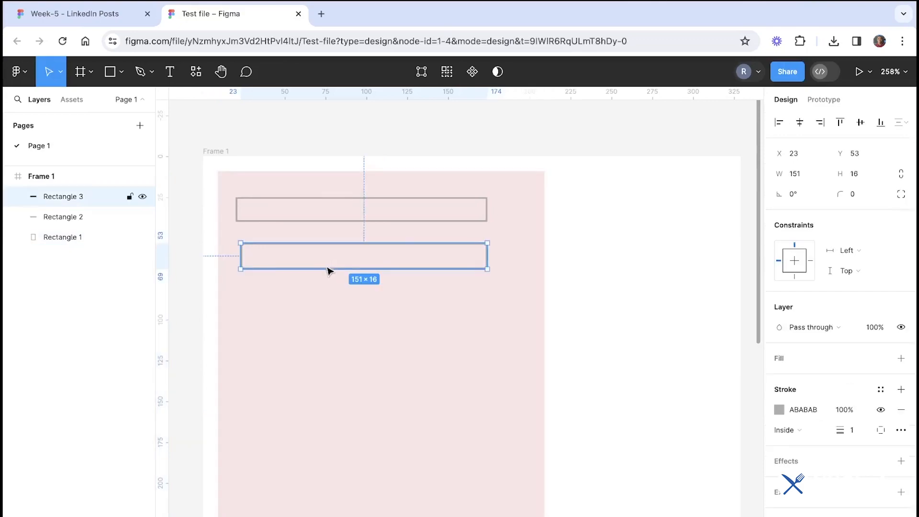
click(649, 266)
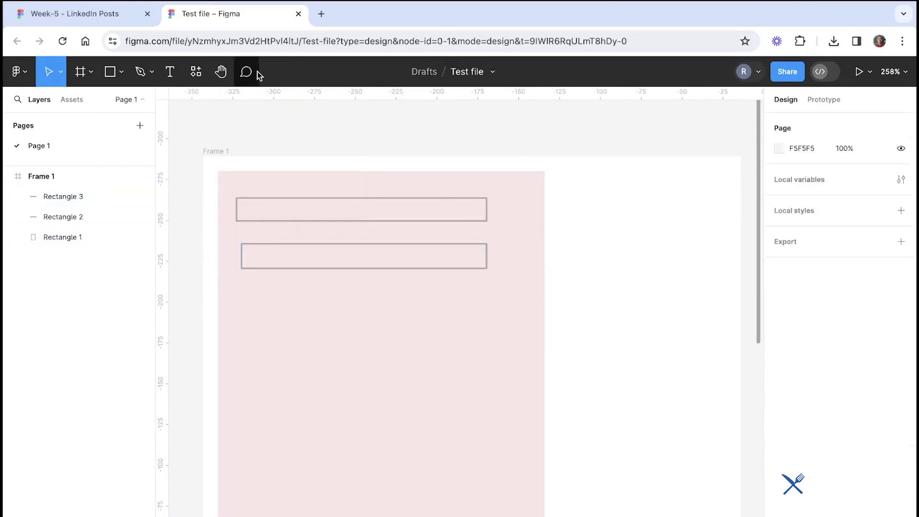
click(107, 12)
click(203, 15)
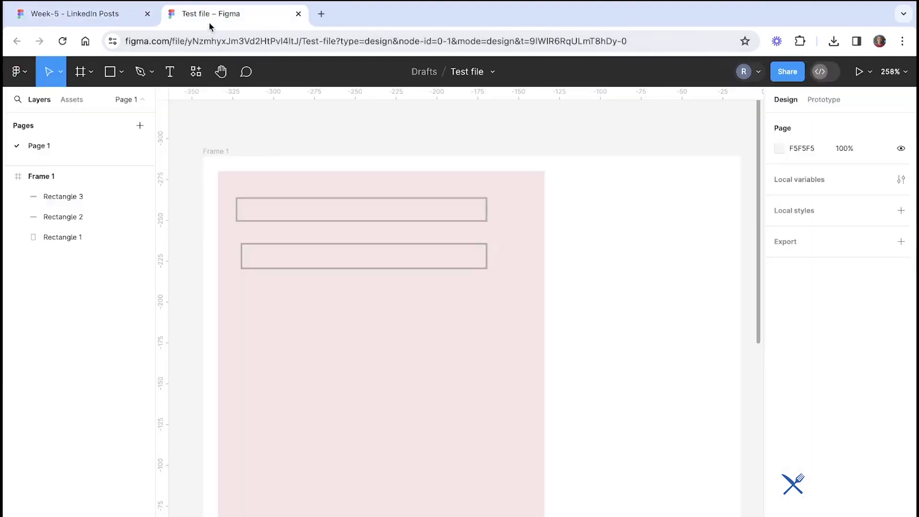
click(297, 252)
drag(291, 252, 294, 273)
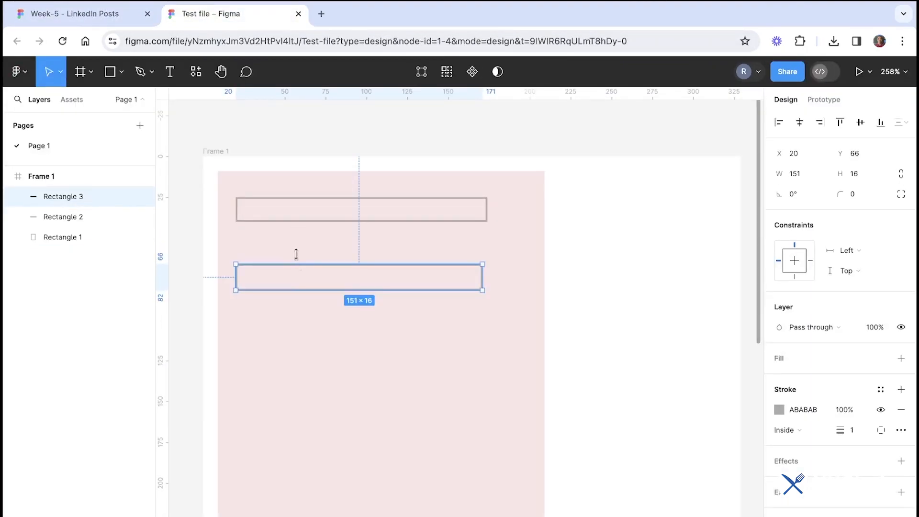
Nudge the first bar slightly lower inside the frame
shift+click(339, 220)
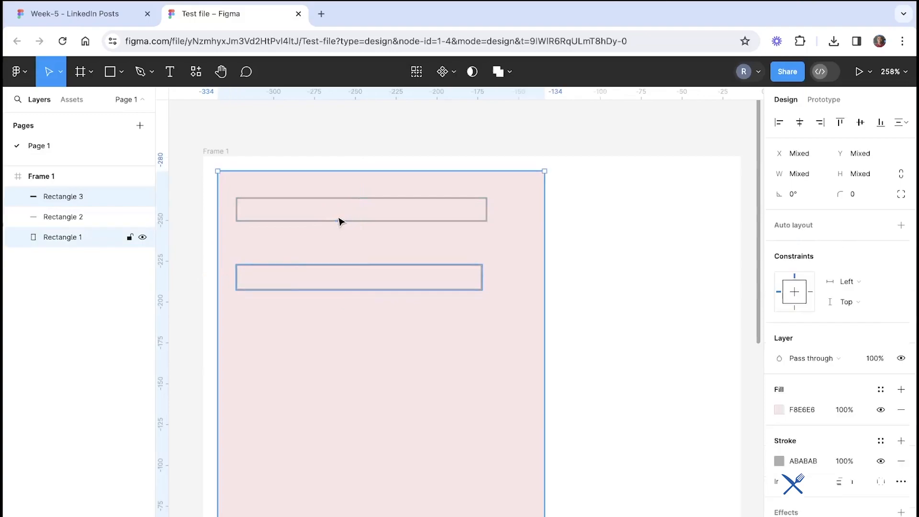
click(389, 138)
drag(366, 222, 365, 229)
click(365, 148)
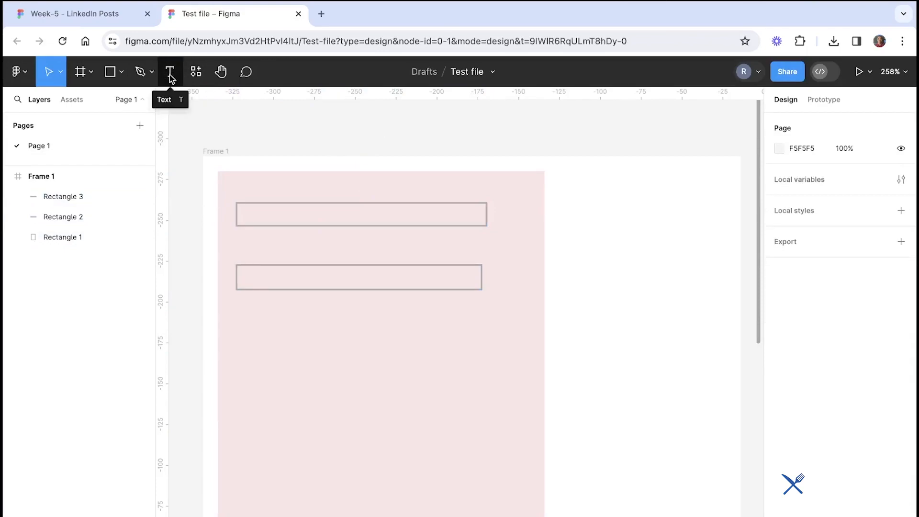
Add a text layer reading "Label" above the frame
click(170, 74)
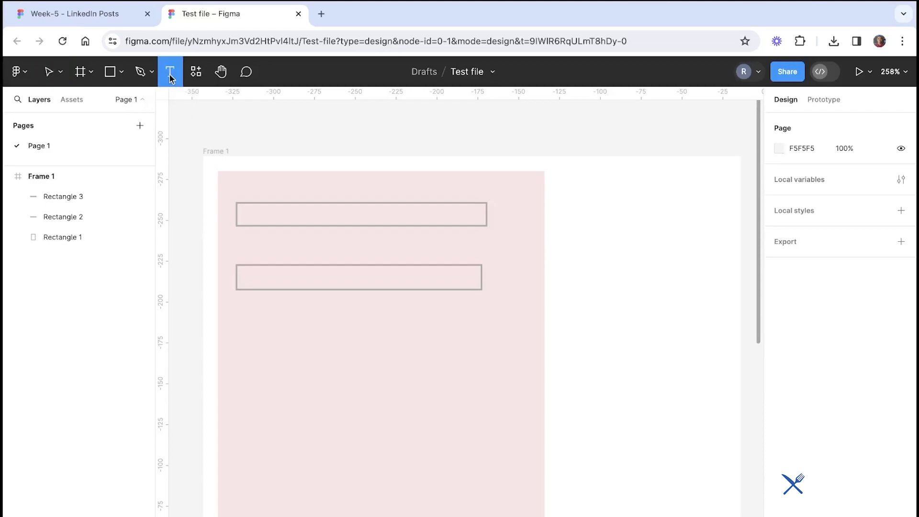
click(259, 129)
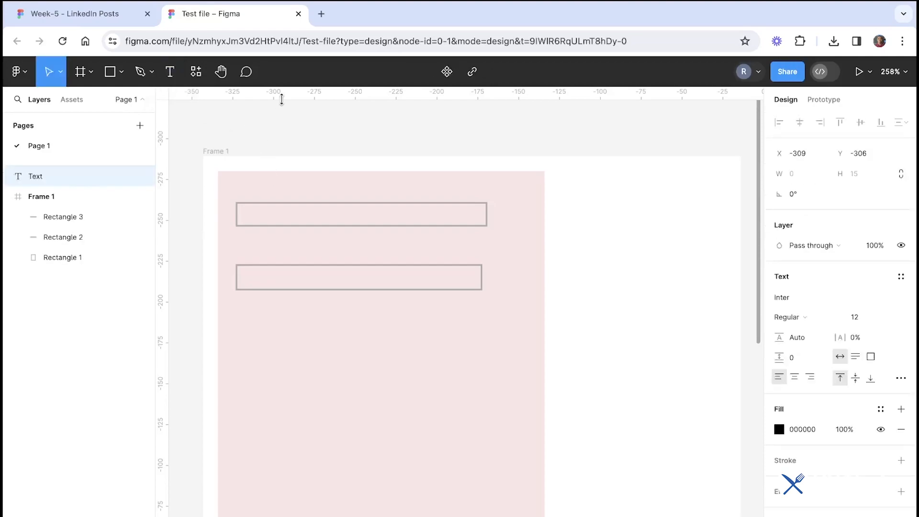
click(170, 77)
key(Escape)
text(Label)
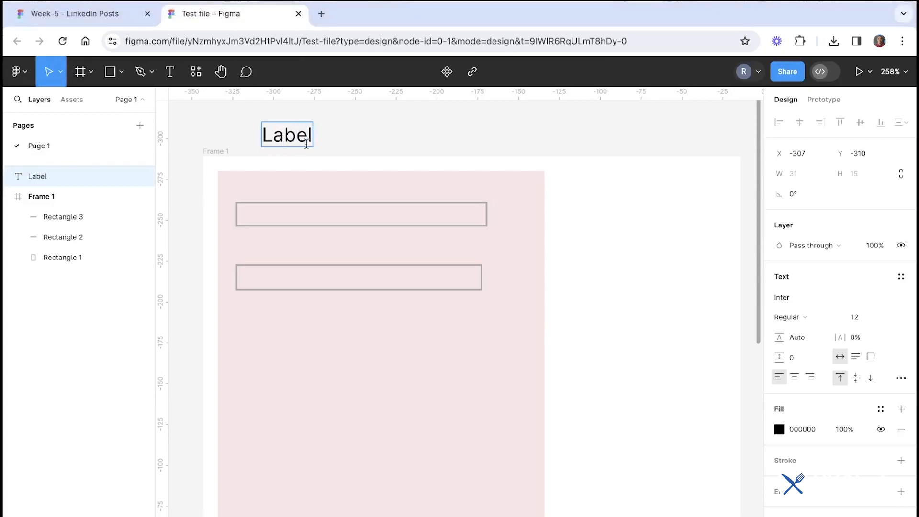
key(Escape)
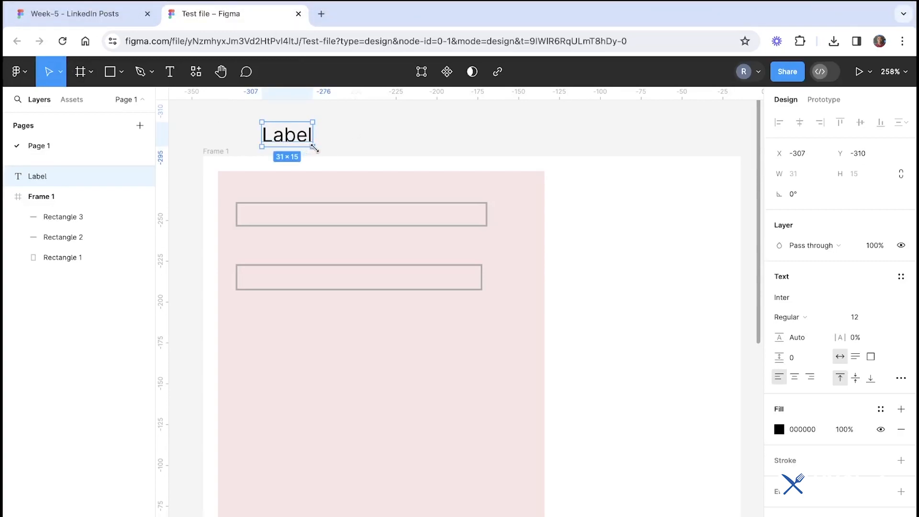
Scale the label with the Scale tool and place Label captions above both bars
key(k)
drag(309, 145, 255, 256)
click(316, 117)
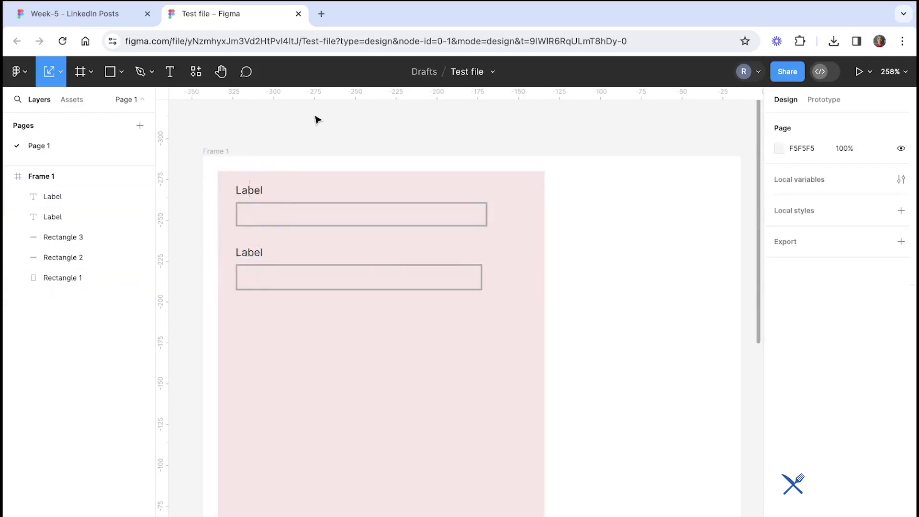
Switch to the lesson slides and advance to the next slide
scroll(316, 231, left, 2)
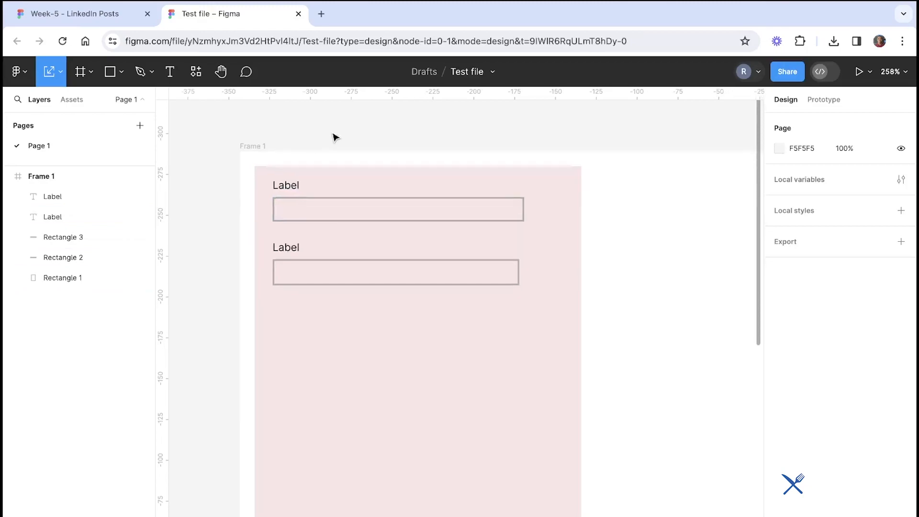
scroll(335, 138, right, 2)
scroll(335, 137, down, 1)
click(101, 15)
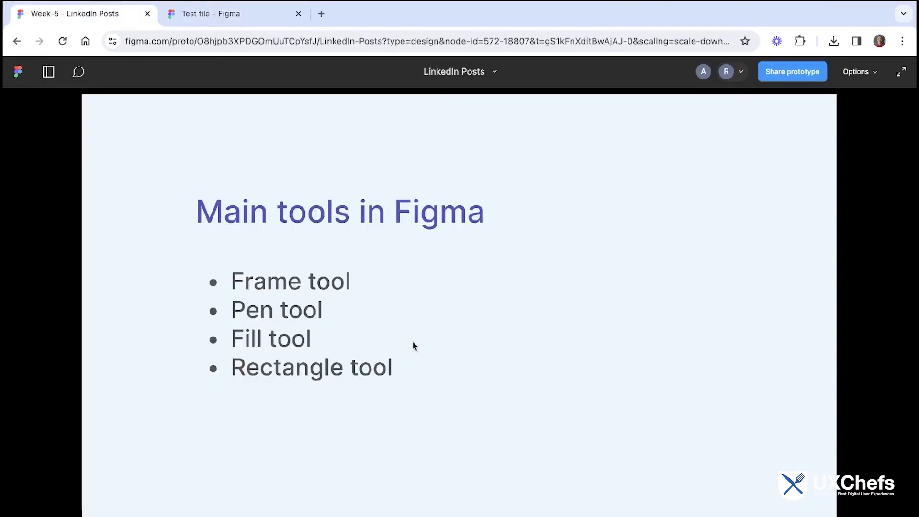
key(Right)
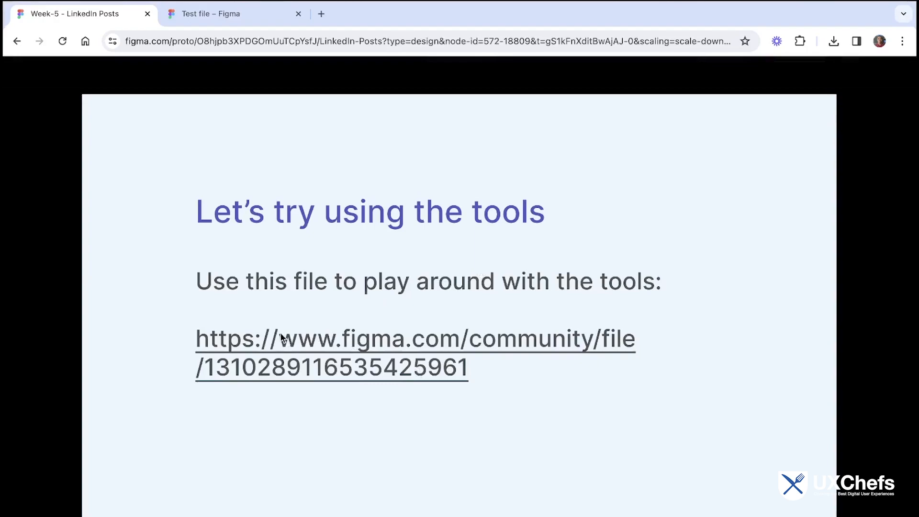
Open the Skillr Figma file in a new tab and move its tab beside the slides tab
click(321, 14)
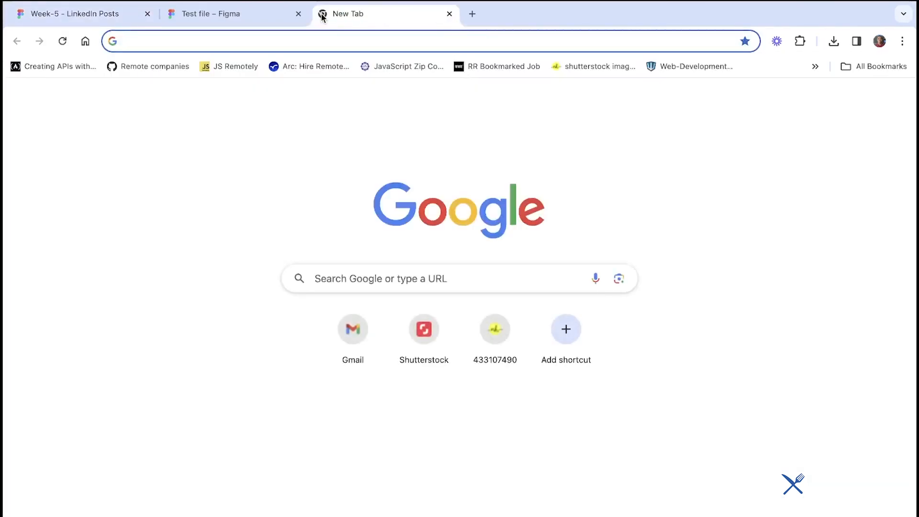
text(skil)
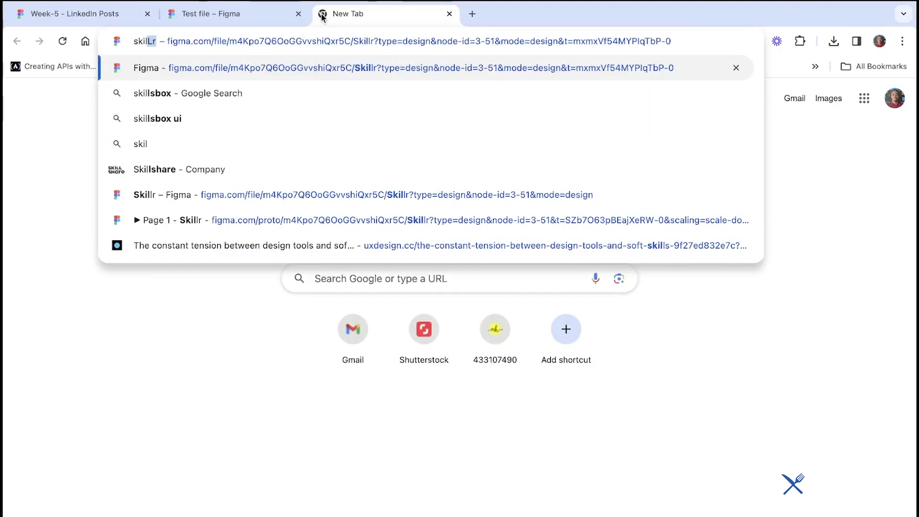
click(248, 194)
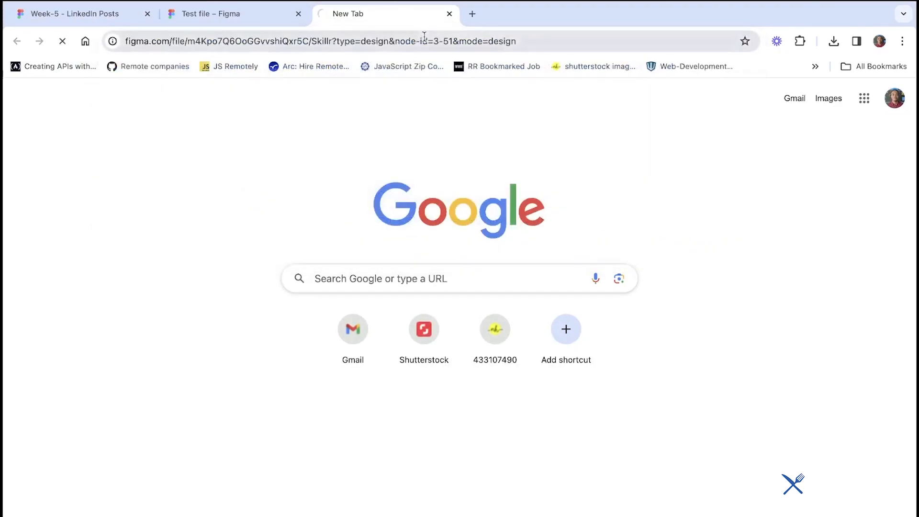
click(287, 16)
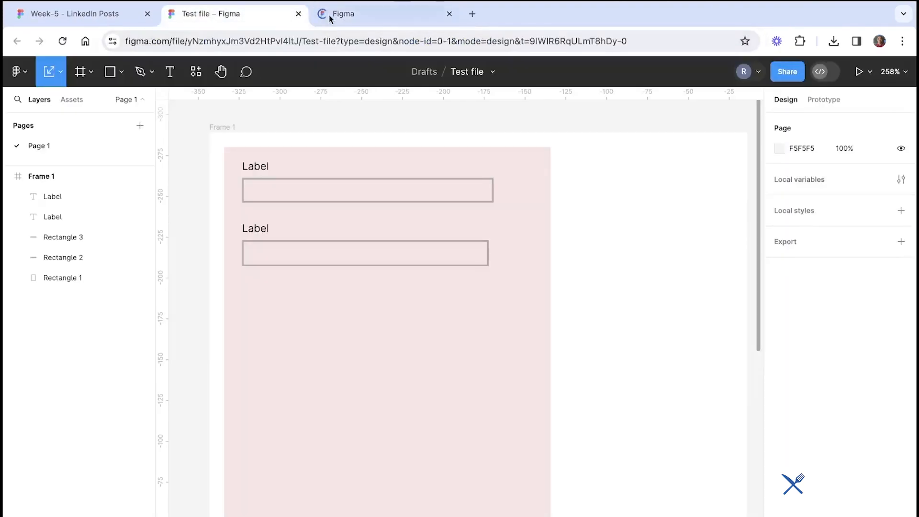
click(352, 16)
drag(362, 21, 231, 25)
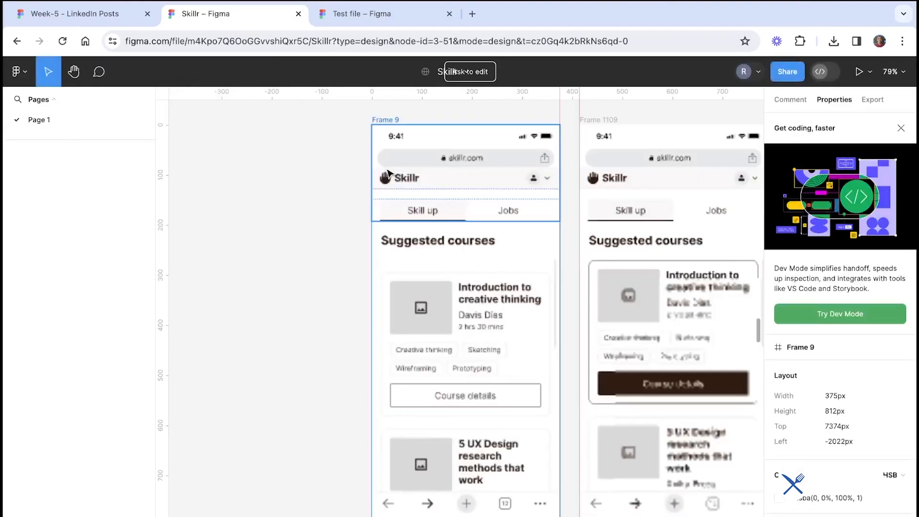
Browse the Skillr file's screens and flow sections on the canvas
click(900, 128)
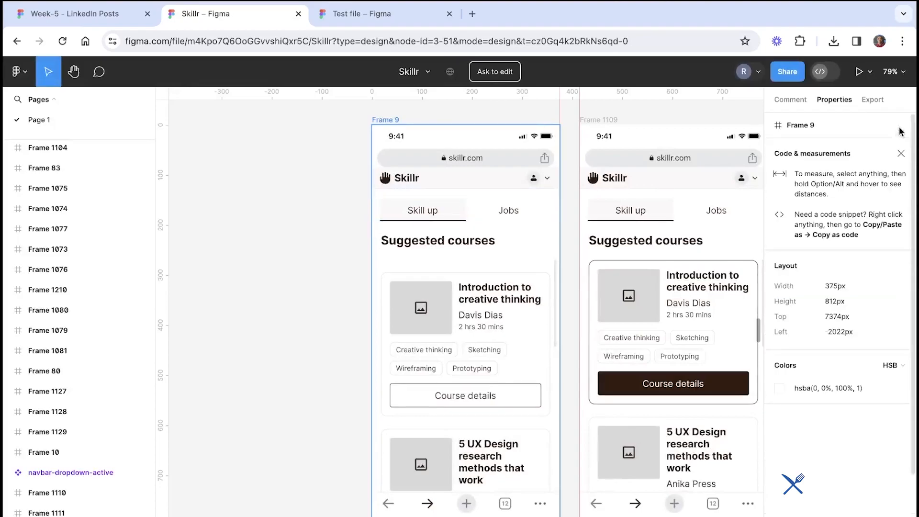
scroll(479, 233, right, 3)
scroll(406, 458, down, 5)
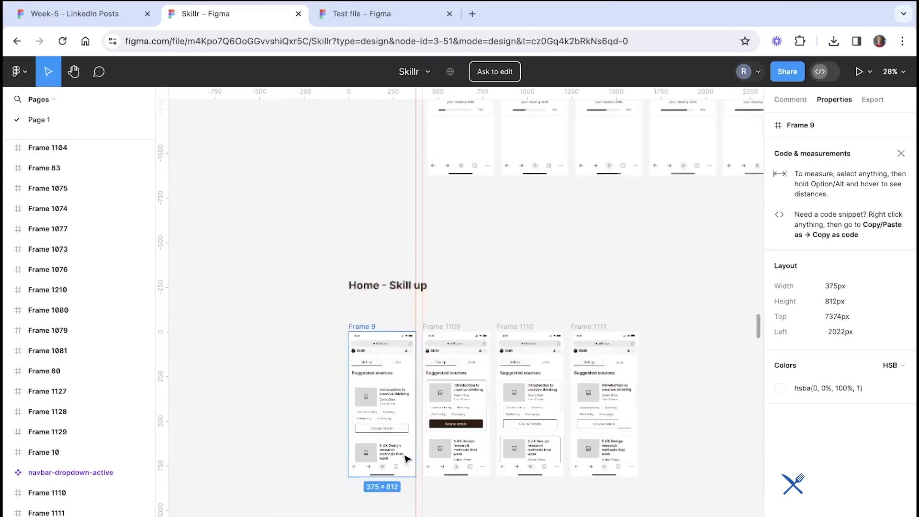
scroll(407, 458, down, 3)
click(410, 310)
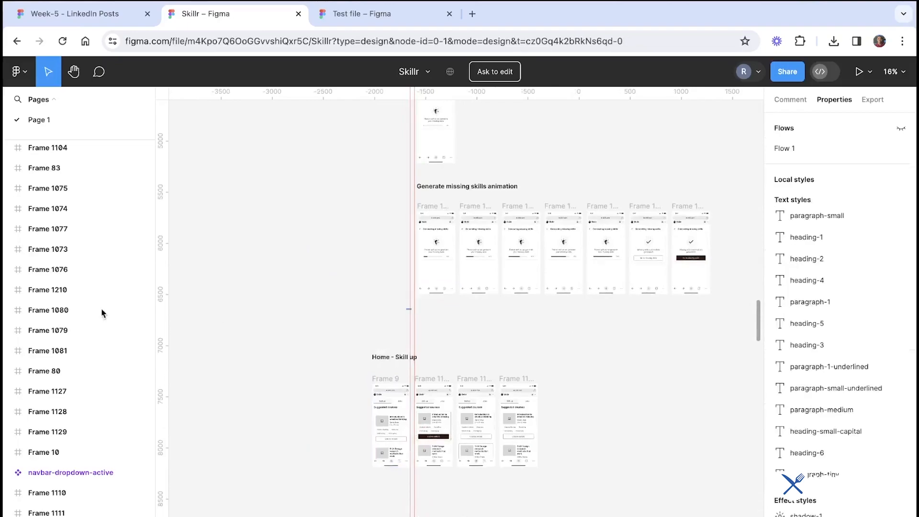
scroll(303, 324, left, 3)
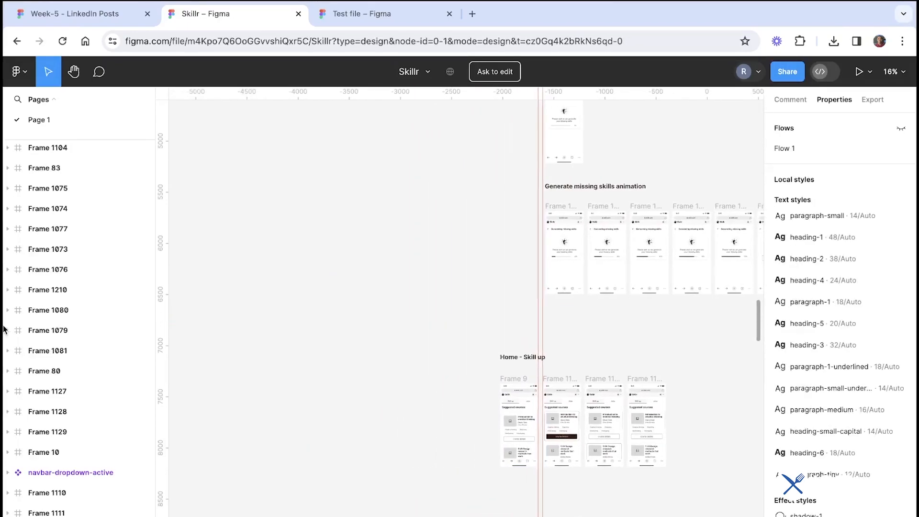
scroll(546, 404, up, 10)
scroll(545, 404, right, 2)
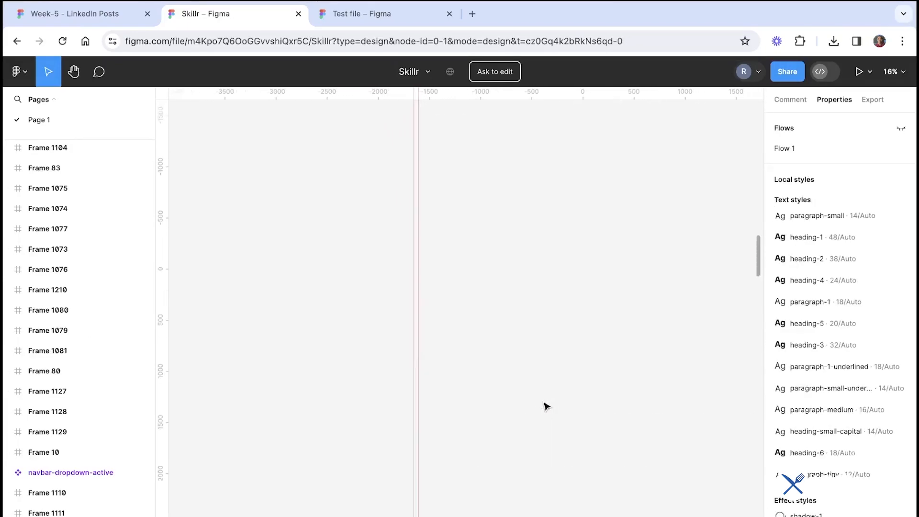
scroll(545, 405, down, 8)
scroll(545, 405, right, 2)
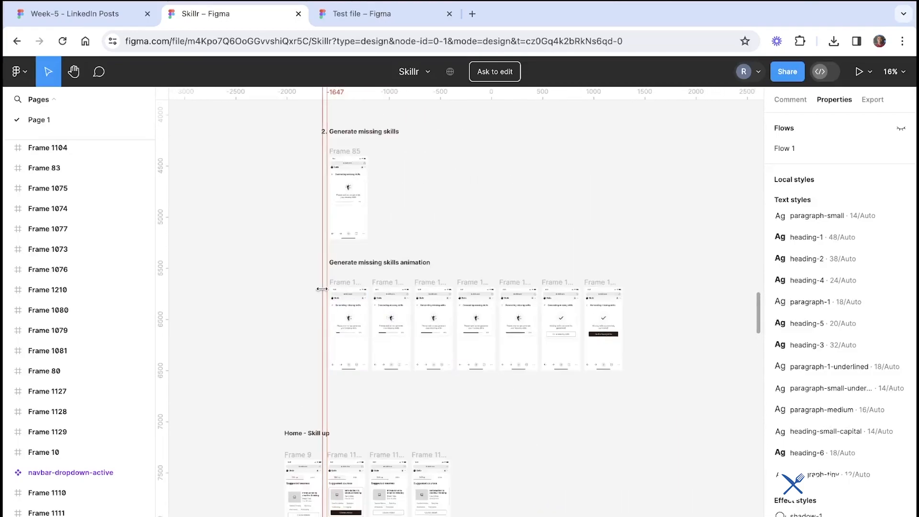
scroll(321, 289, up, 10)
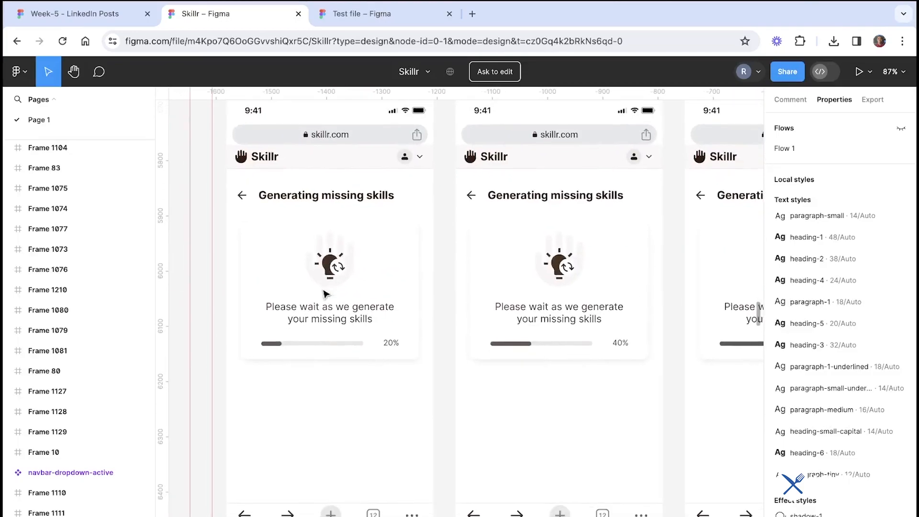
scroll(325, 293, down, 1)
scroll(324, 293, left, 1)
scroll(325, 293, up, 1)
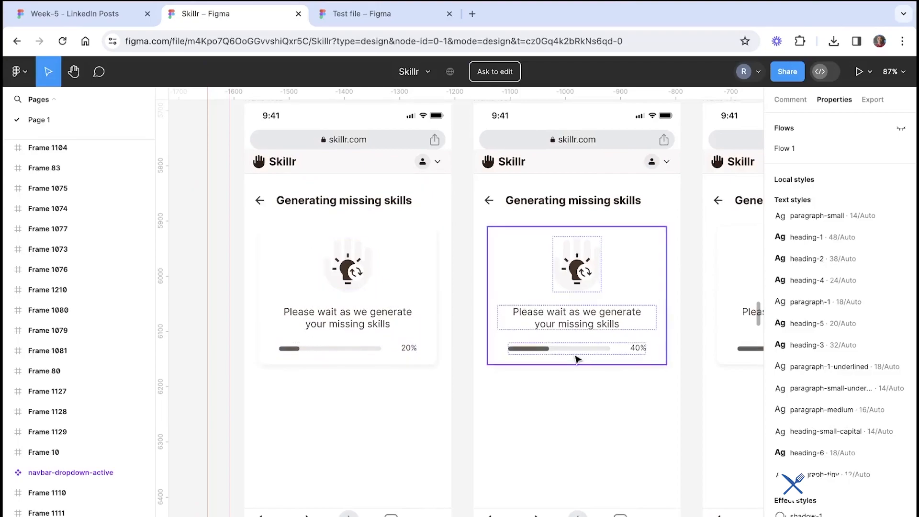
scroll(576, 358, down, 5)
scroll(576, 358, up, 6)
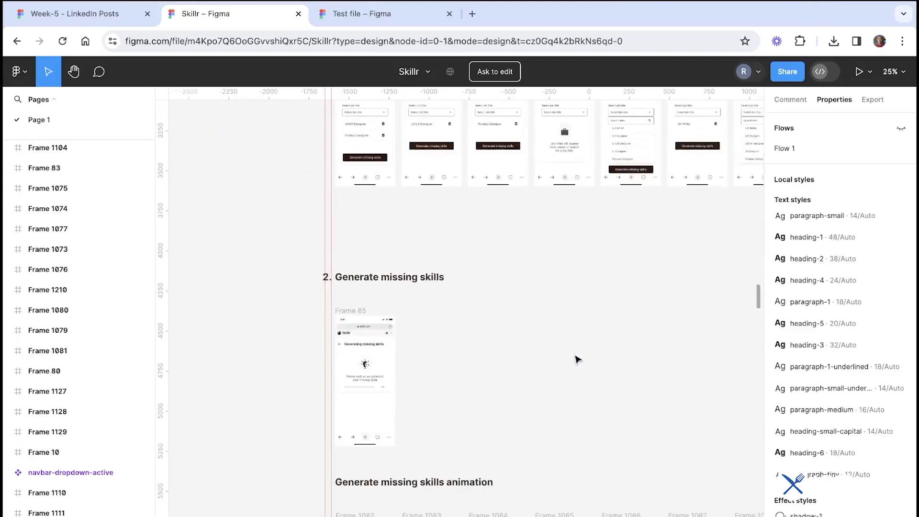
scroll(577, 359, down, 3)
Return to the lesson slides tab
click(20, 72)
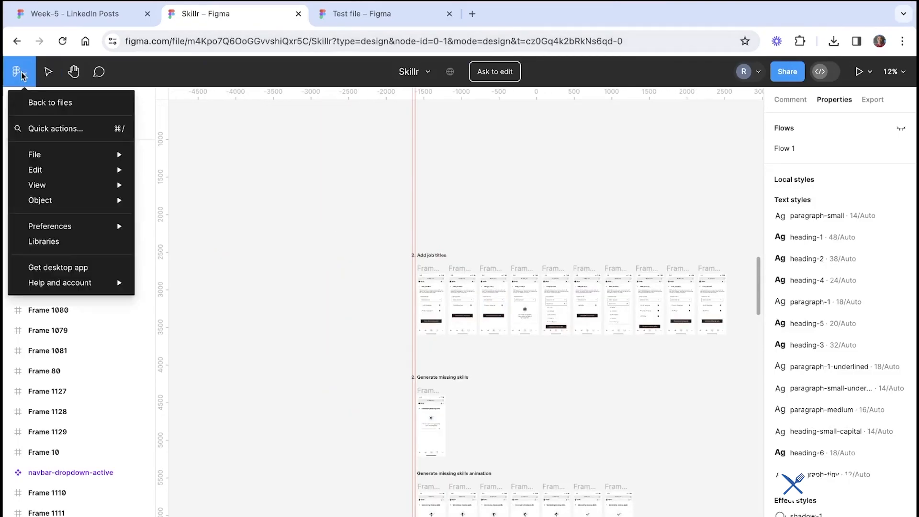
click(284, 178)
click(114, 23)
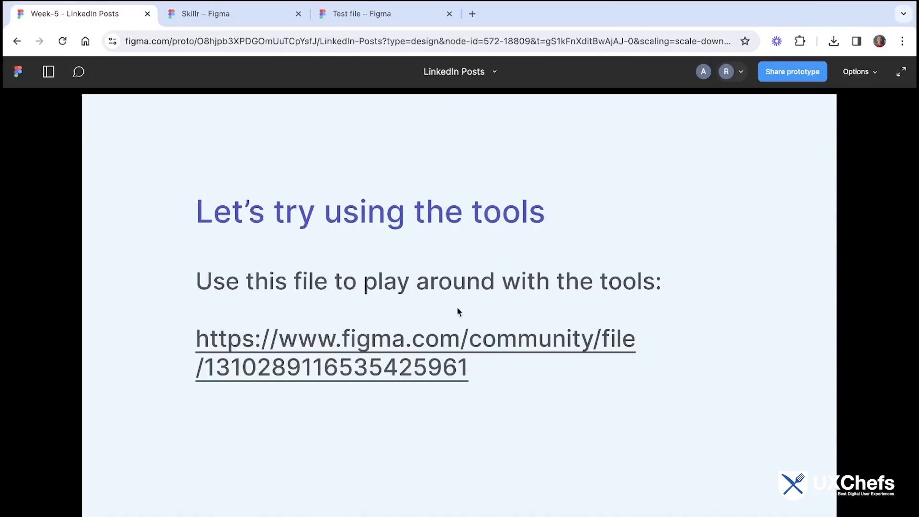
Duplicate the Skillr file into your drafts and close the Test file tab
click(268, 19)
click(356, 14)
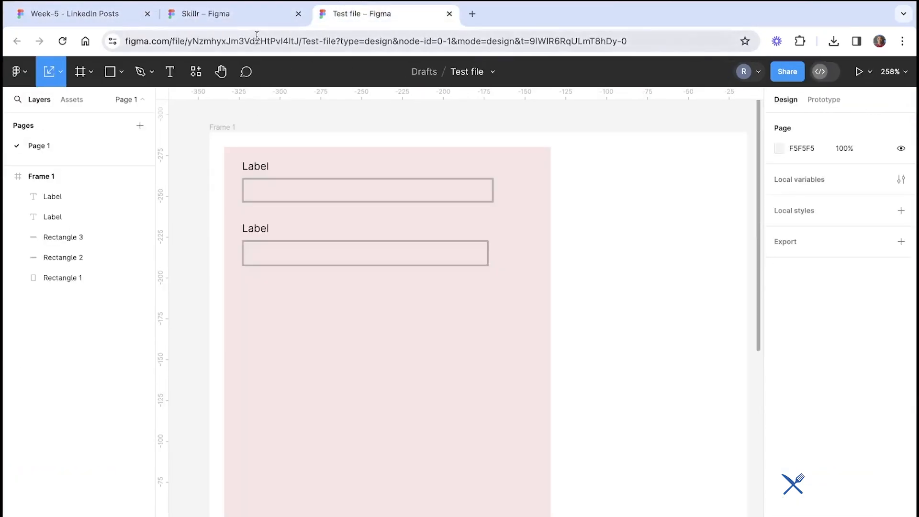
click(225, 14)
click(20, 72)
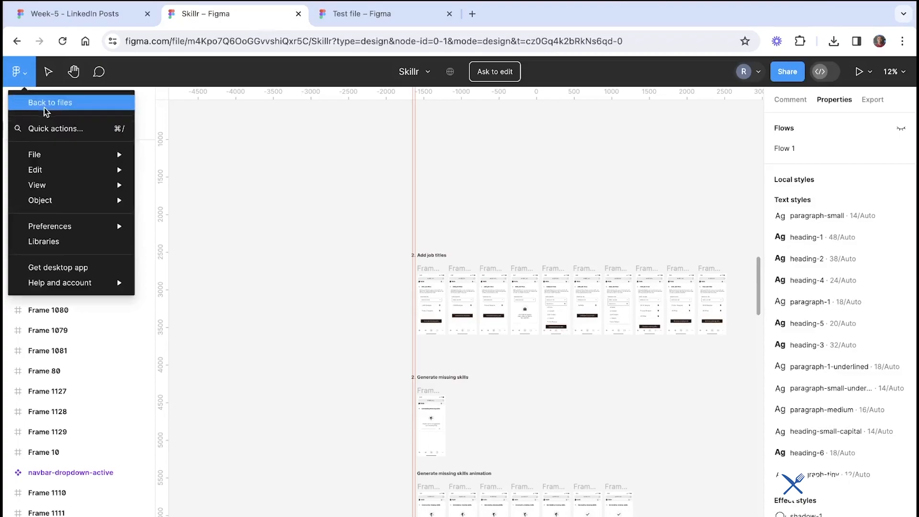
mouse_move(68, 192)
mouse_move(94, 159)
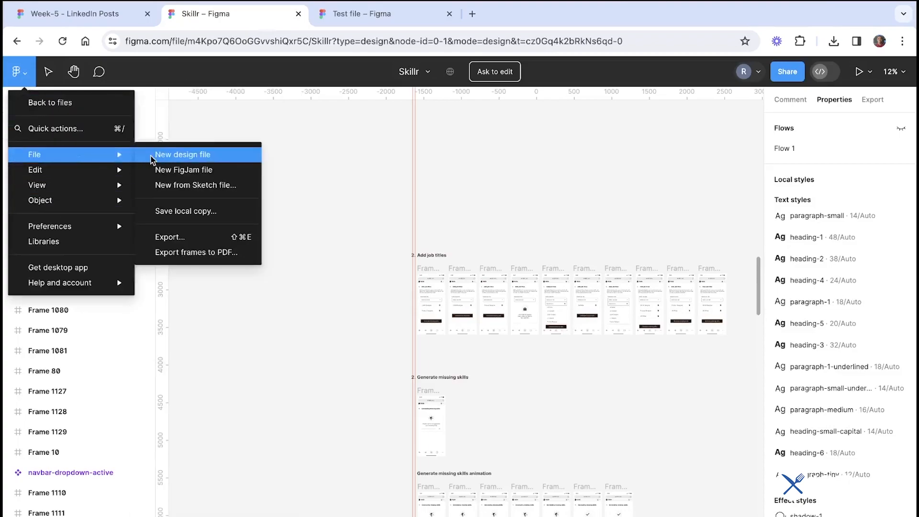
click(423, 77)
click(423, 77)
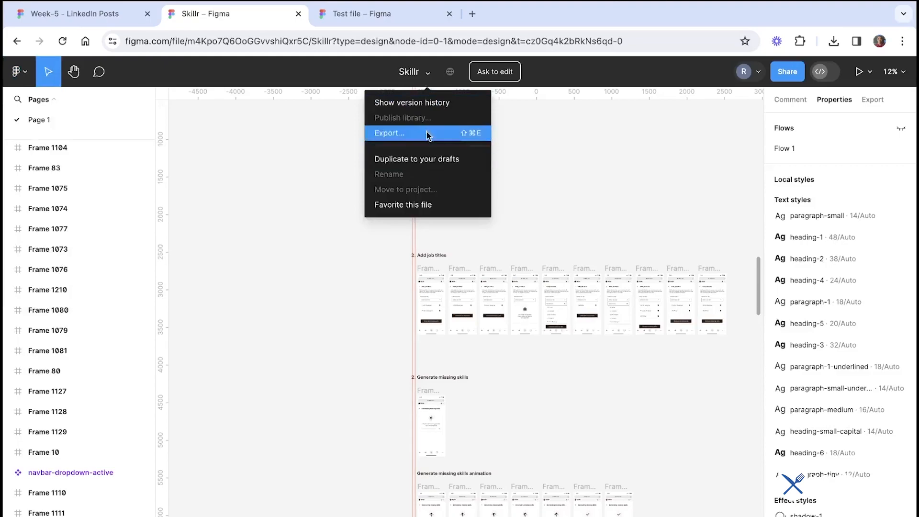
click(341, 132)
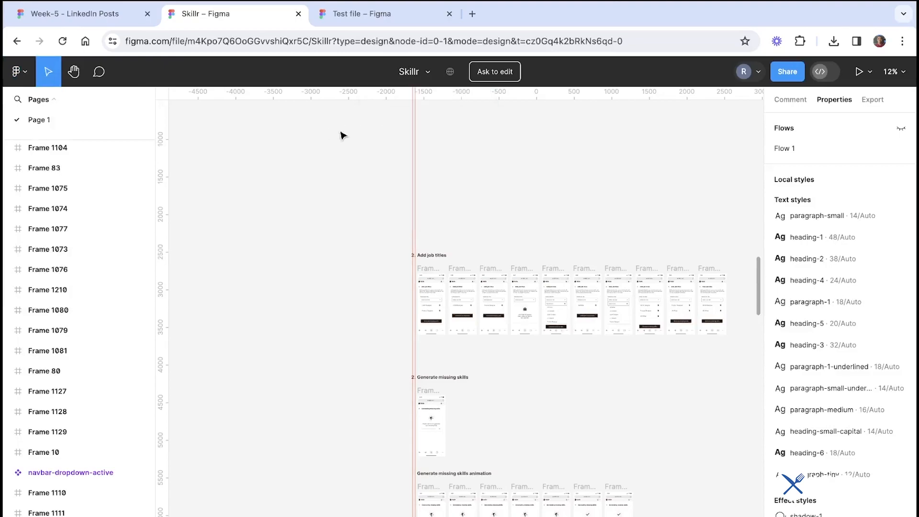
click(419, 76)
click(411, 159)
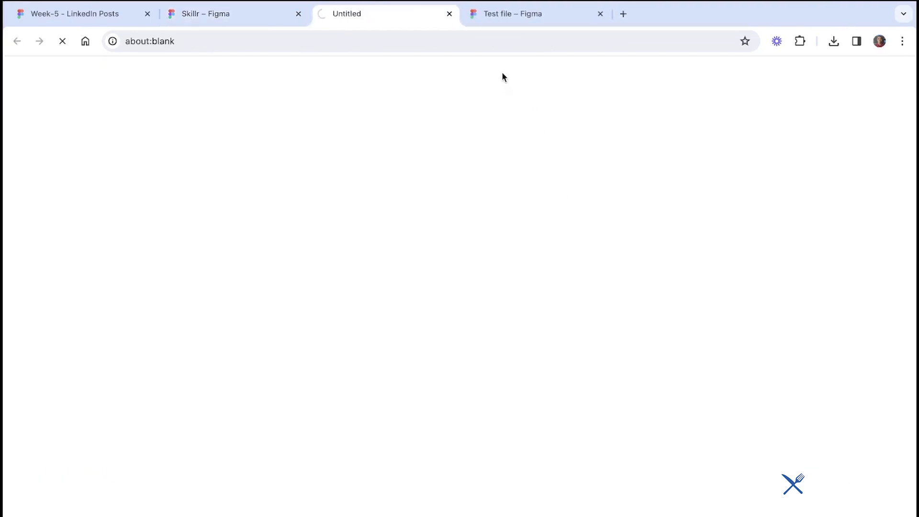
click(600, 13)
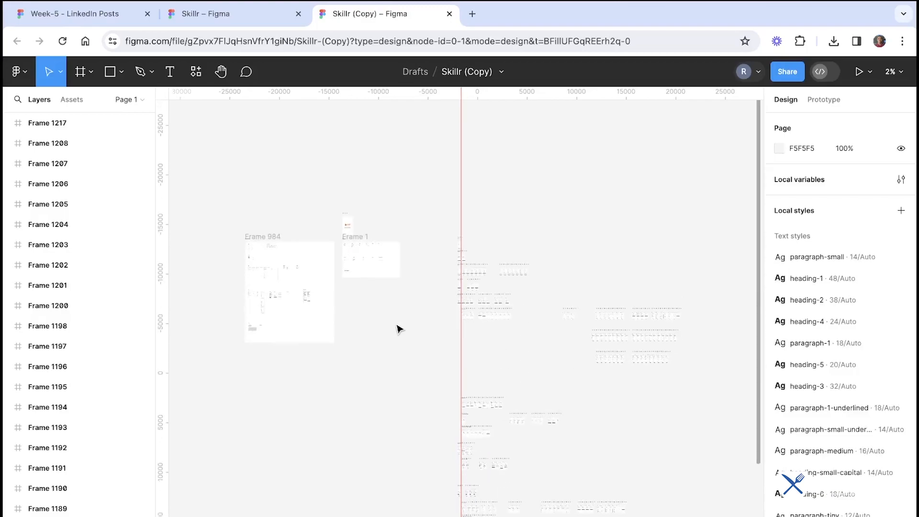
Browse the duplicated file's component sheets and the Register, Login, Onboarding and job title screens
scroll(349, 329, up, 5)
scroll(351, 328, left, 3)
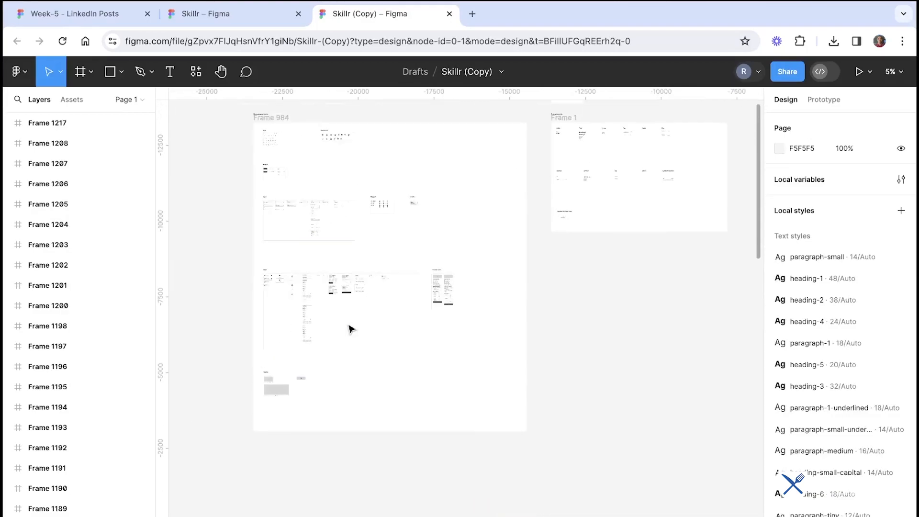
scroll(314, 241, up, 5)
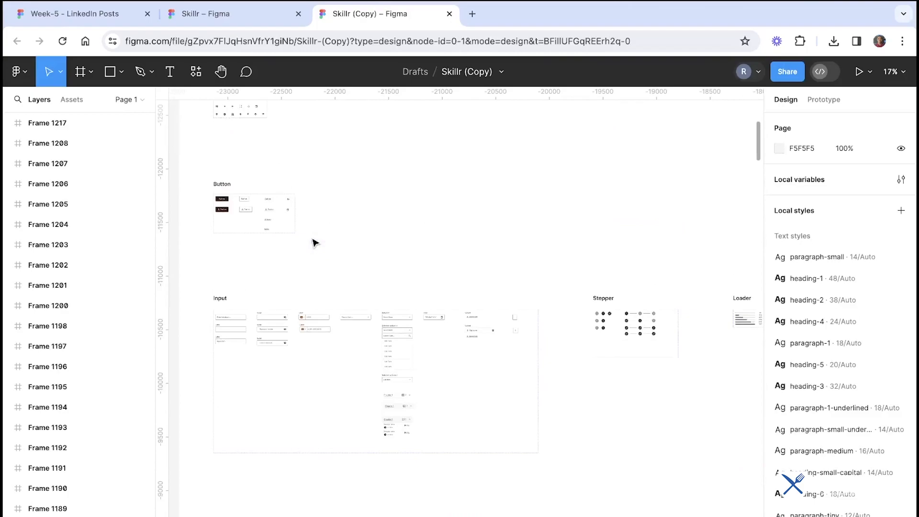
scroll(314, 242, down, 8)
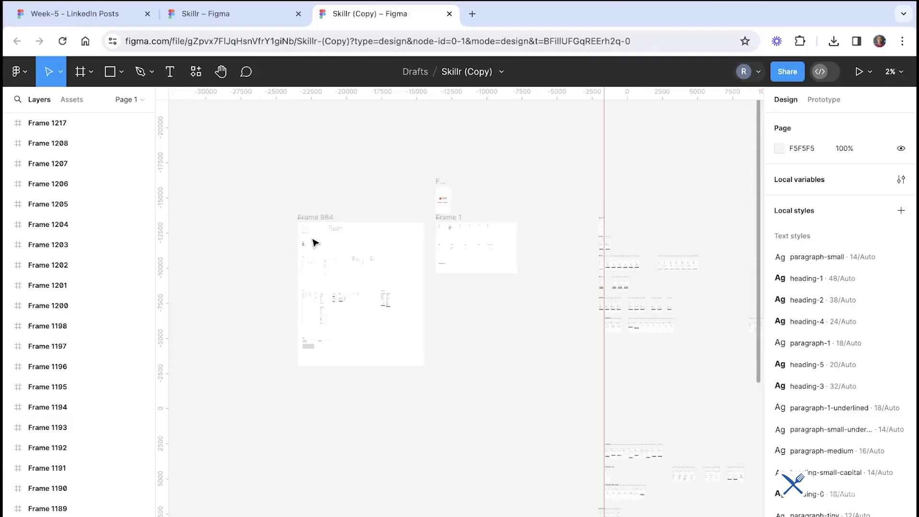
scroll(315, 242, right, 5)
scroll(314, 243, down, 3)
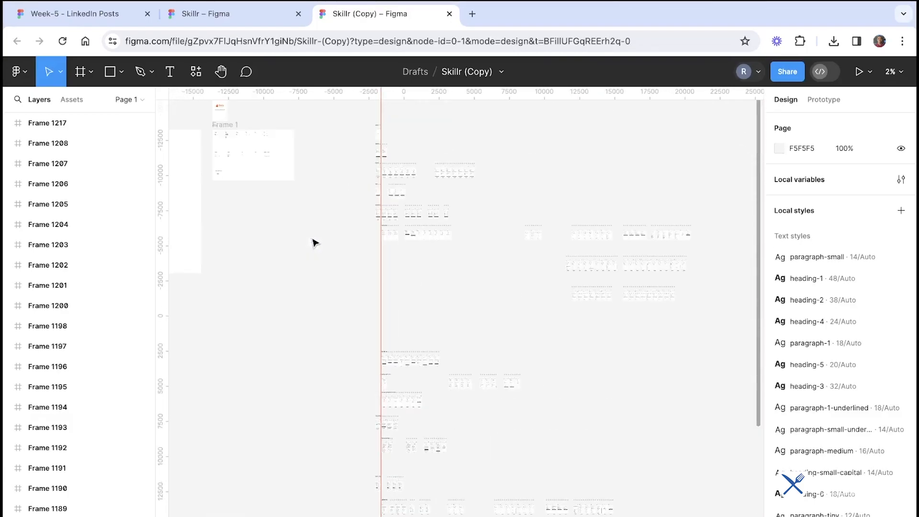
scroll(460, 108, up, 6)
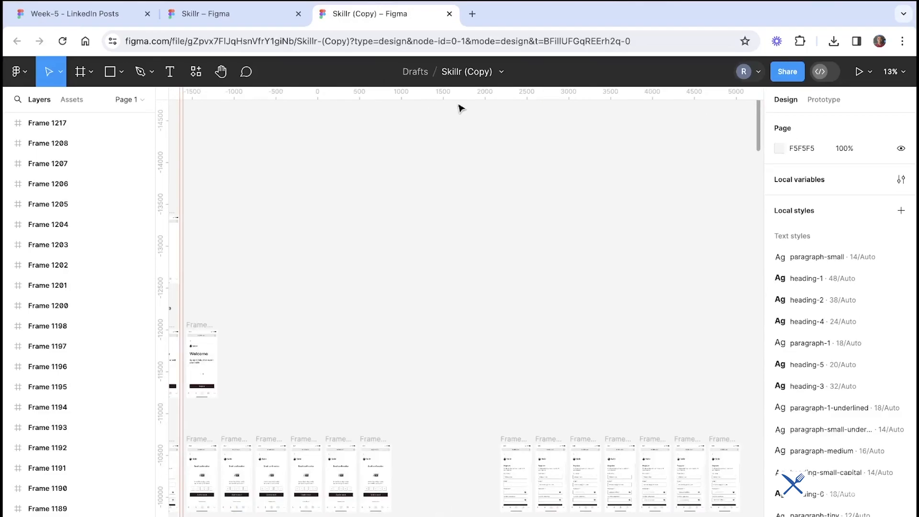
scroll(459, 107, left, 7)
scroll(460, 107, down, 4)
scroll(408, 349, down, 4)
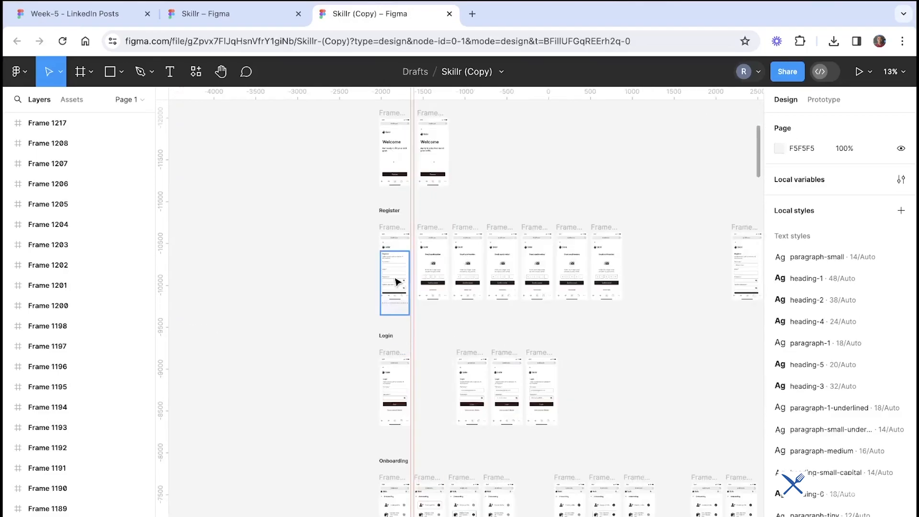
scroll(395, 282, up, 10)
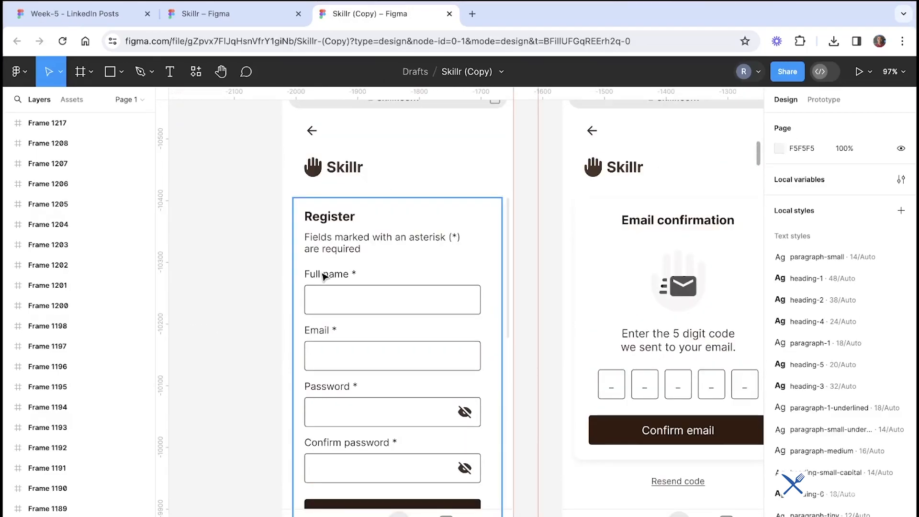
scroll(341, 344, down, 2)
scroll(342, 343, left, 1)
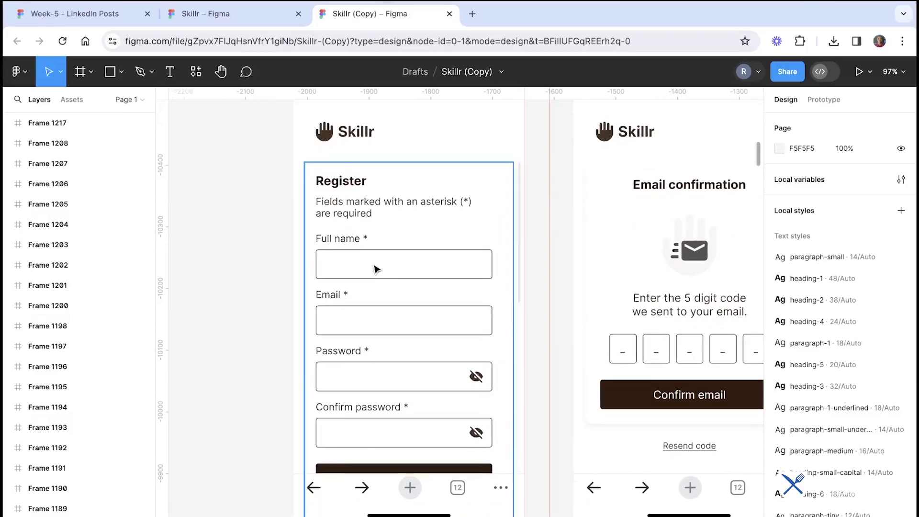
scroll(410, 260, down, 5)
scroll(500, 312, down, 4)
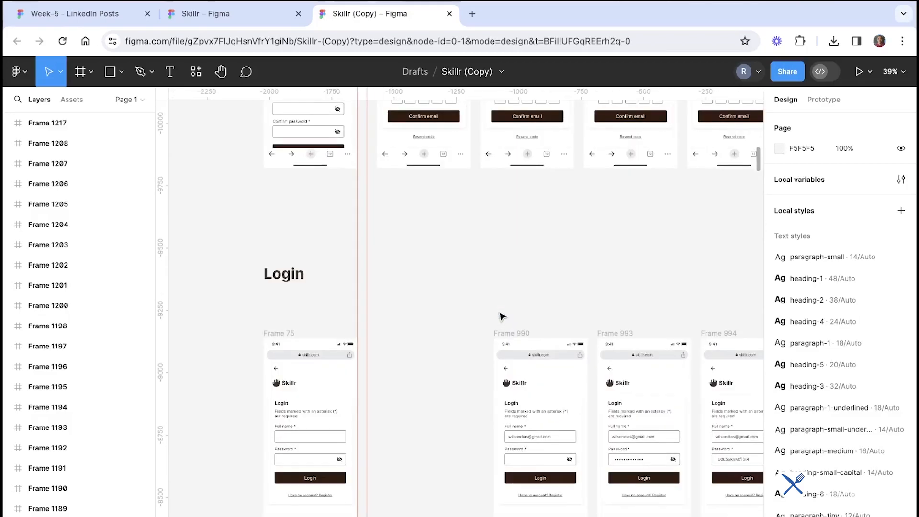
scroll(501, 313, up, 3)
scroll(584, 311, down, 15)
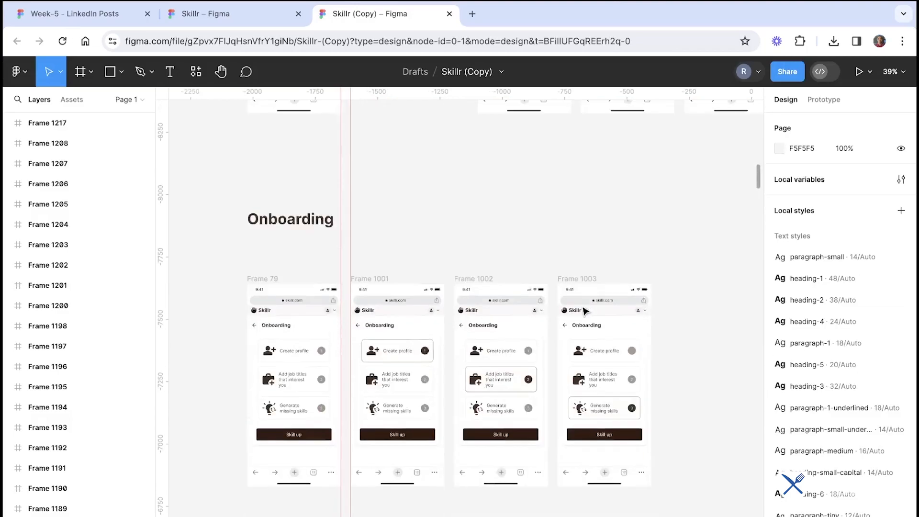
scroll(585, 311, up, 3)
scroll(559, 438, up, 3)
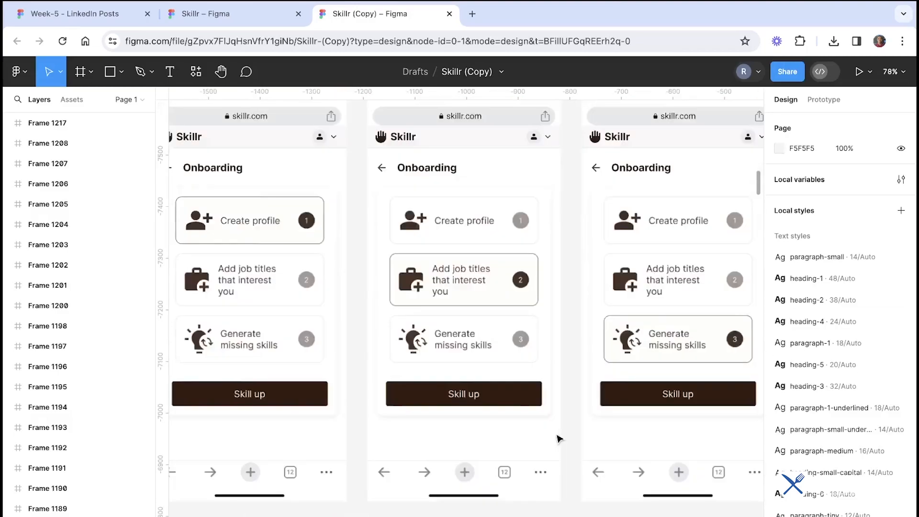
scroll(504, 188, down, 11)
scroll(504, 189, down, 8)
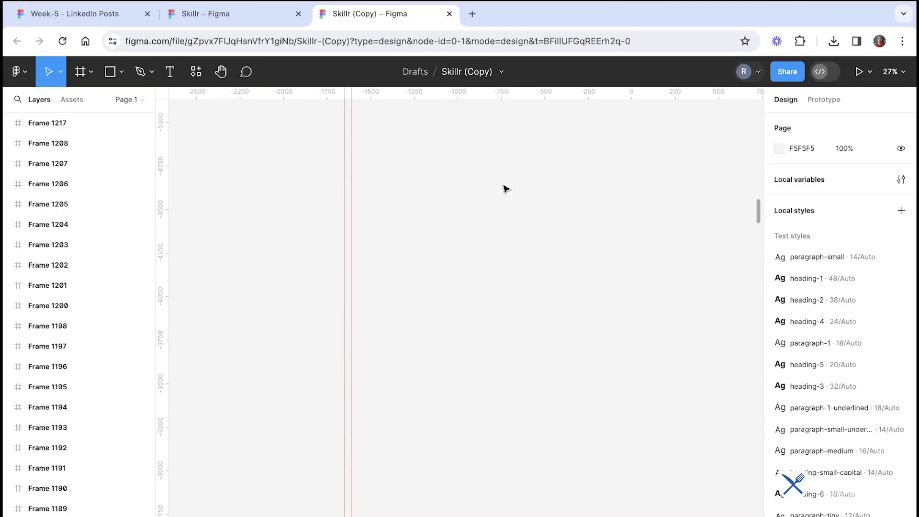
scroll(505, 188, down, 10)
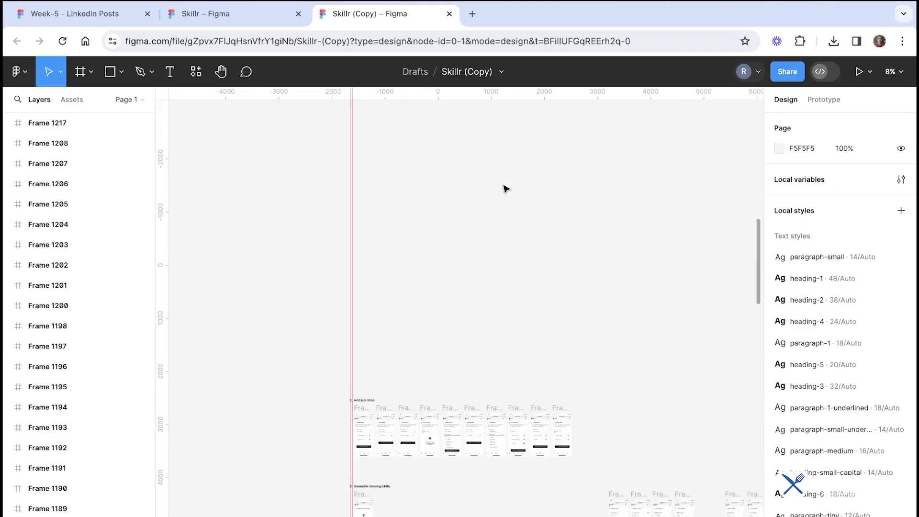
scroll(448, 187, up, 5)
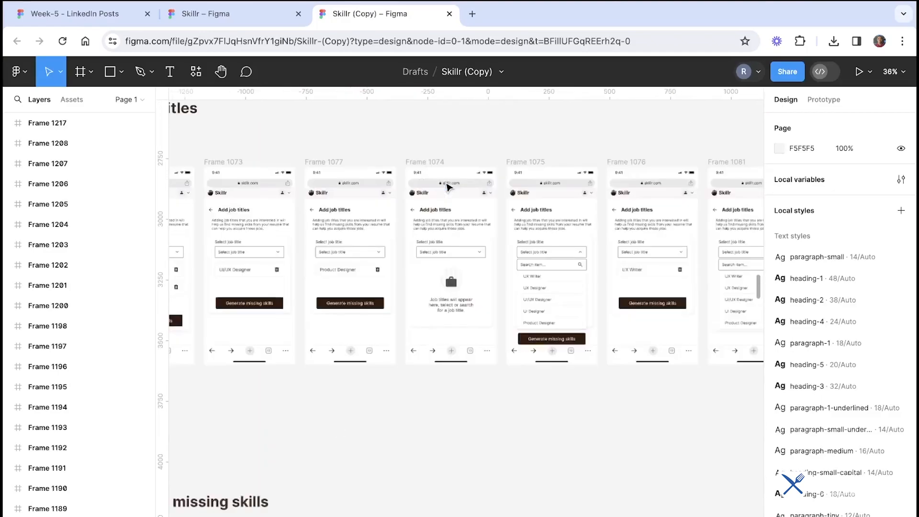
scroll(376, 263, down, 2)
scroll(375, 263, up, 6)
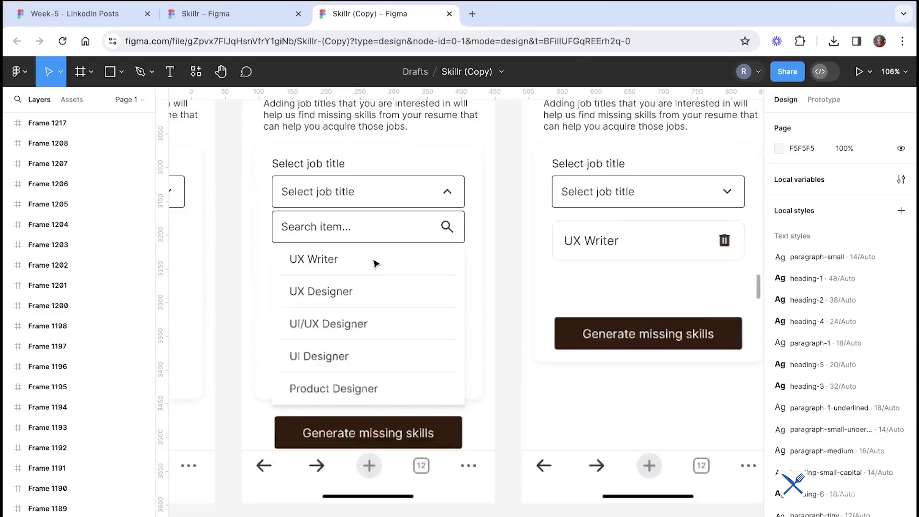
Select and inspect frames and nested layers in the Add job titles and Generate missing skills screens
click(374, 325)
double_click(366, 320)
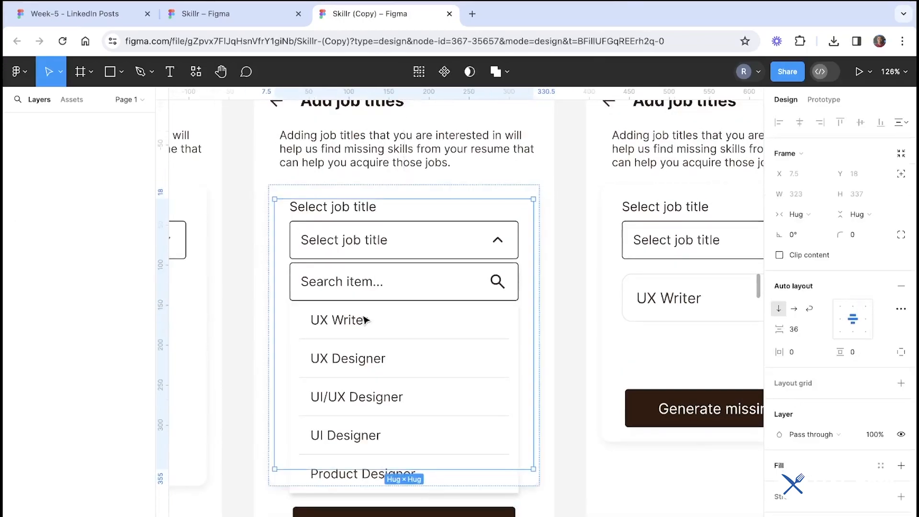
scroll(408, 390, down, 3)
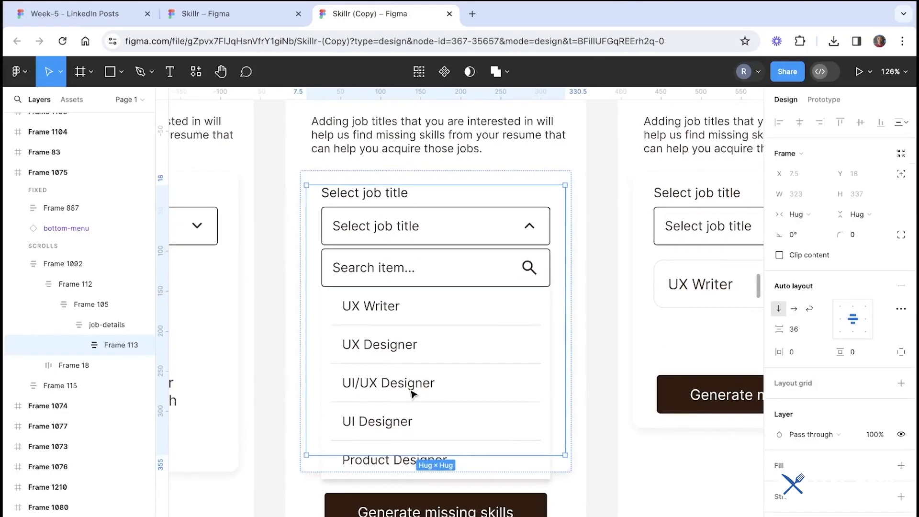
scroll(410, 393, left, 10)
scroll(421, 430, up, 2)
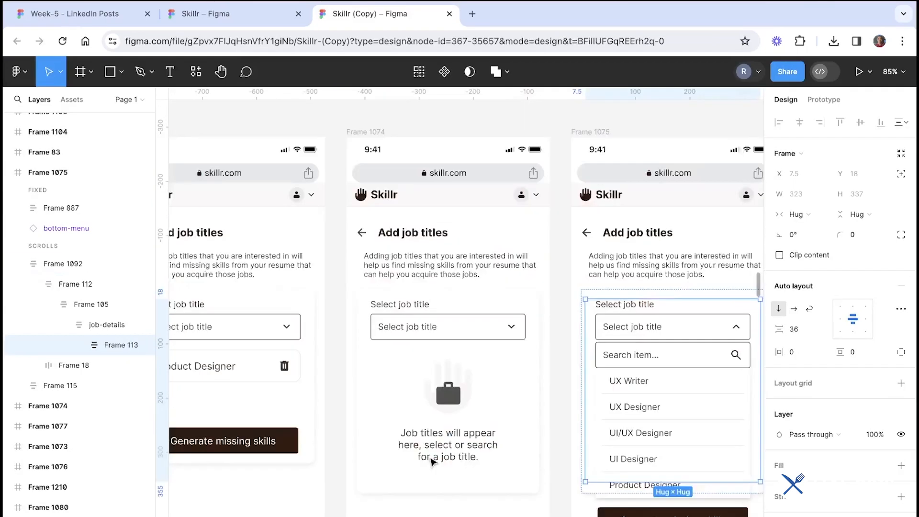
scroll(433, 462, left, 5)
scroll(433, 462, down, 2)
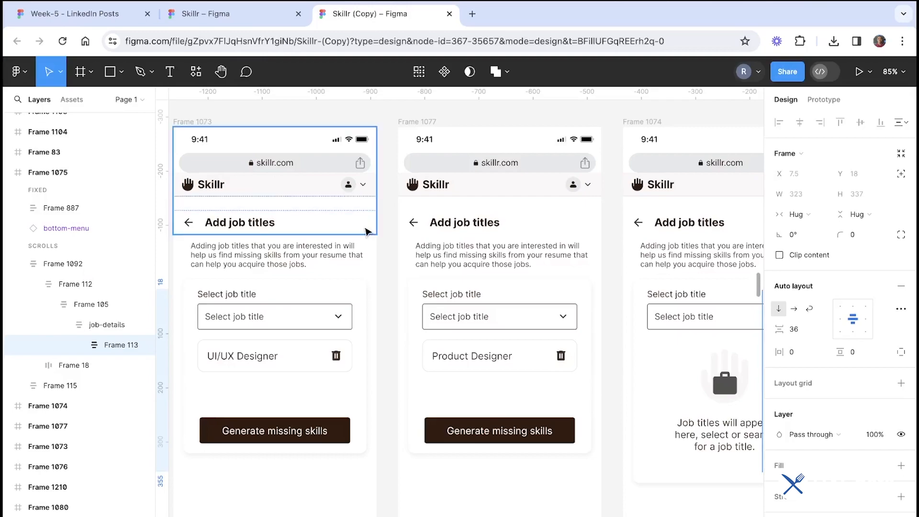
click(481, 117)
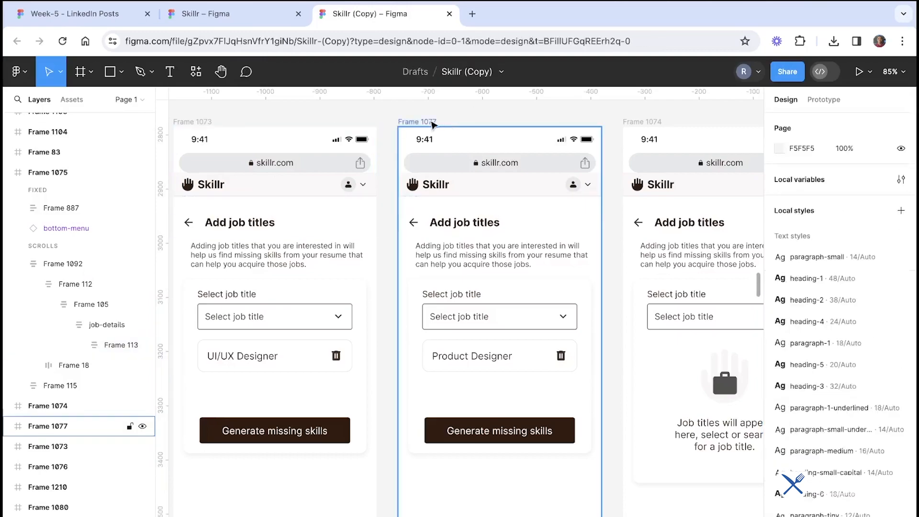
click(432, 123)
ctrl+scroll(432, 124, down, 5)
scroll(474, 220, up, 1)
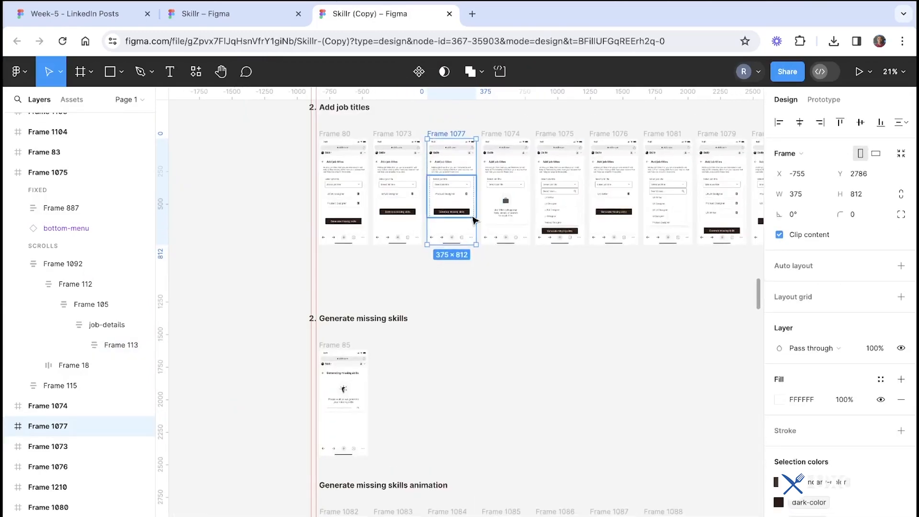
ctrl+scroll(432, 160, up, 4)
ctrl+scroll(432, 161, up, 2)
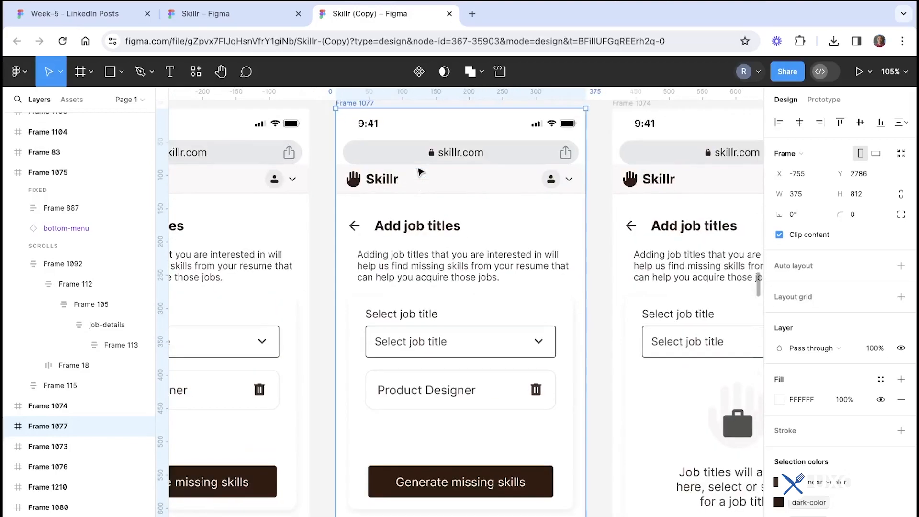
scroll(432, 160, up, 1)
scroll(456, 232, down, 2)
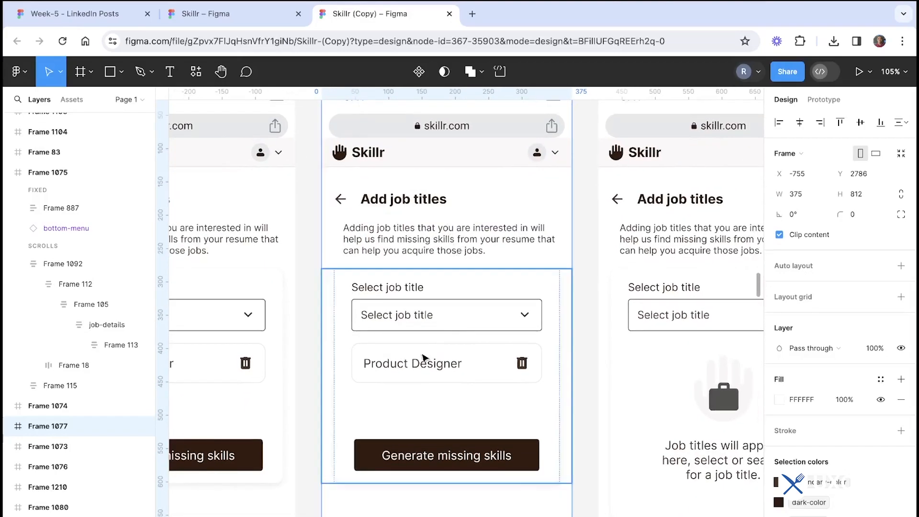
scroll(423, 356, down, 1)
click(410, 365)
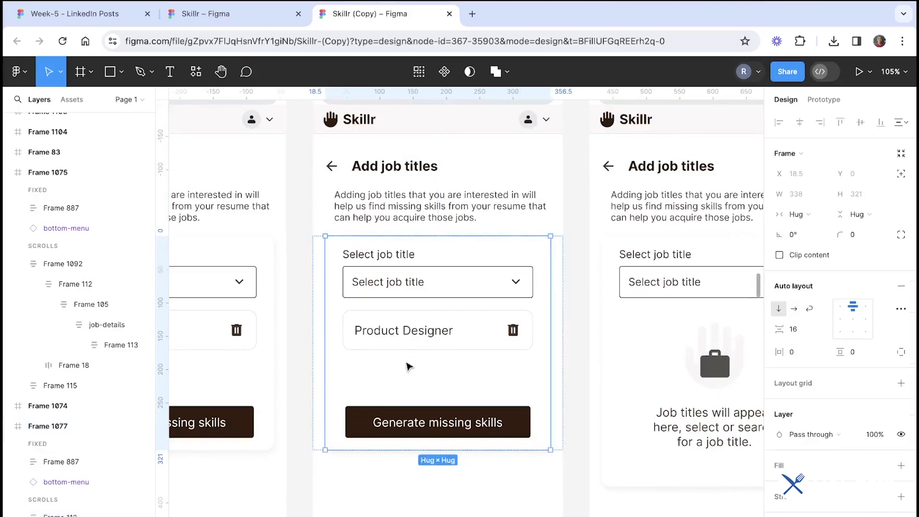
ctrl+scroll(410, 365, down, 3)
key(Escape)
ctrl+scroll(501, 372, down, 3)
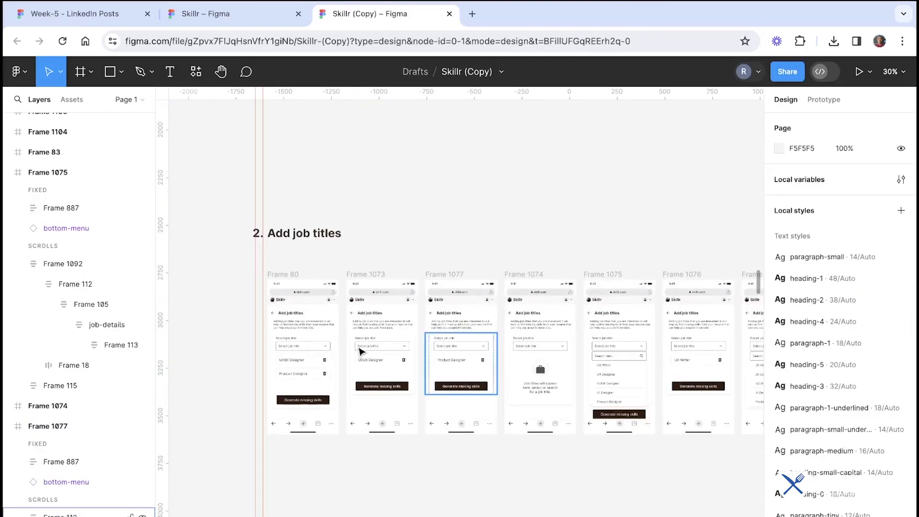
scroll(461, 400, down, 10)
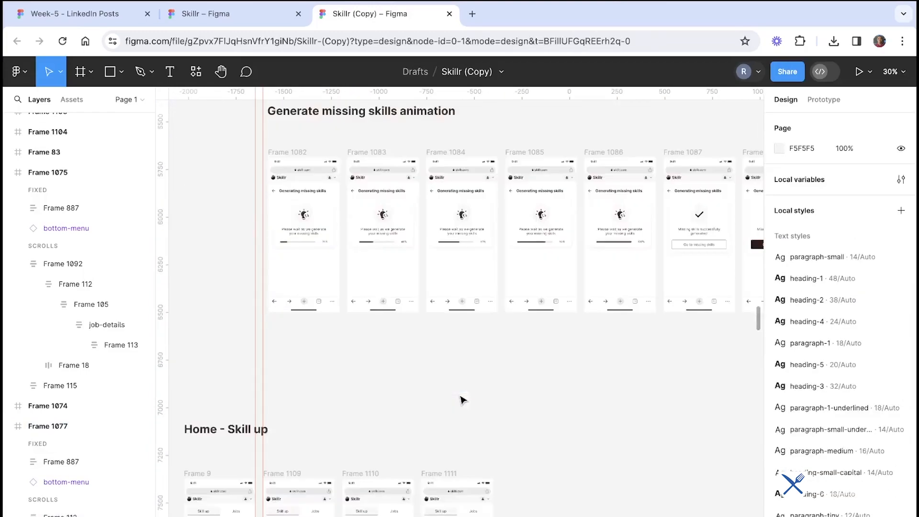
ctrl+scroll(452, 186, up, 4)
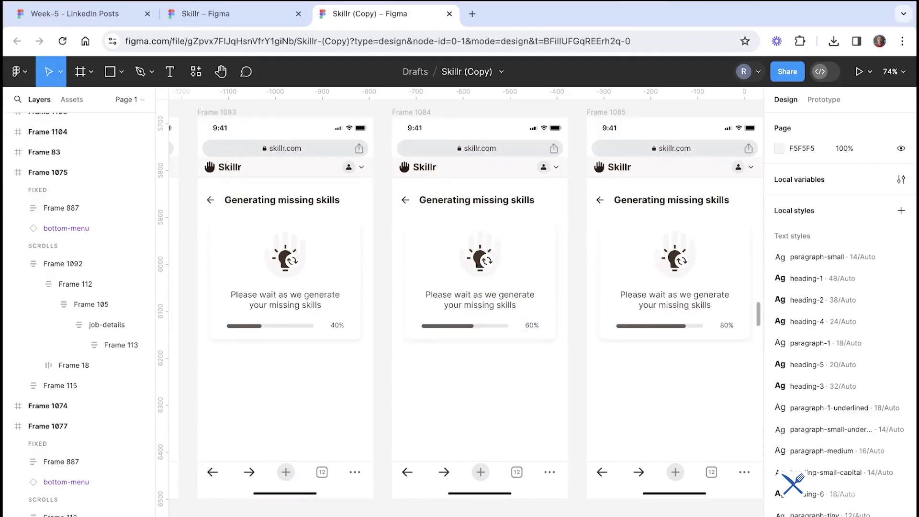
scroll(478, 328, up, 5)
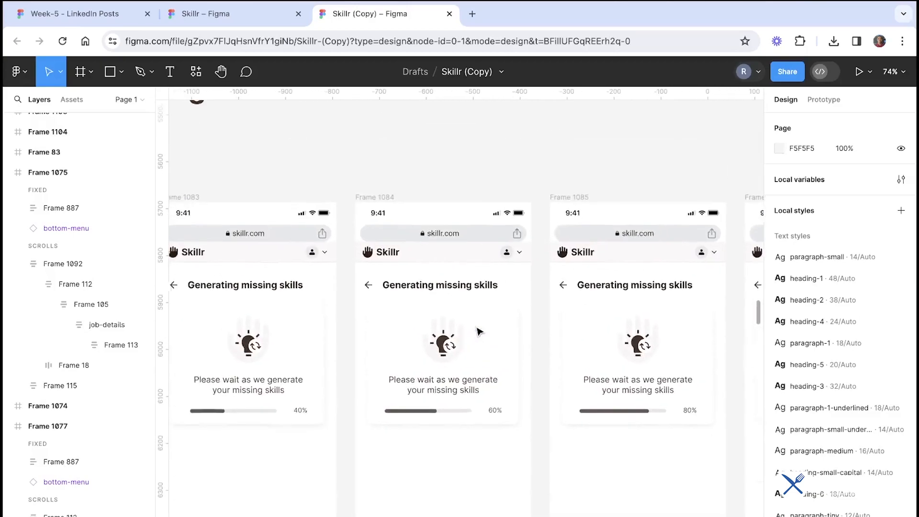
Advance the lesson slides to the Design blocks slide
scroll(479, 332, left, 1)
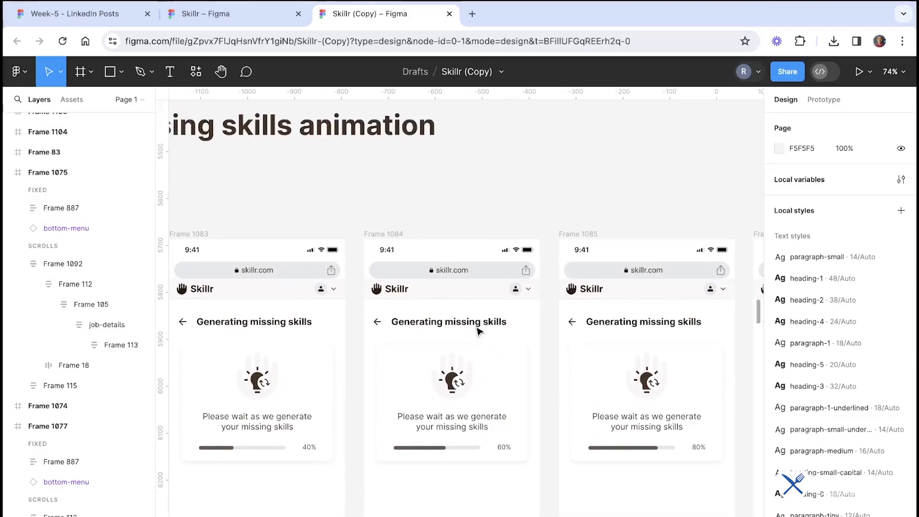
click(248, 16)
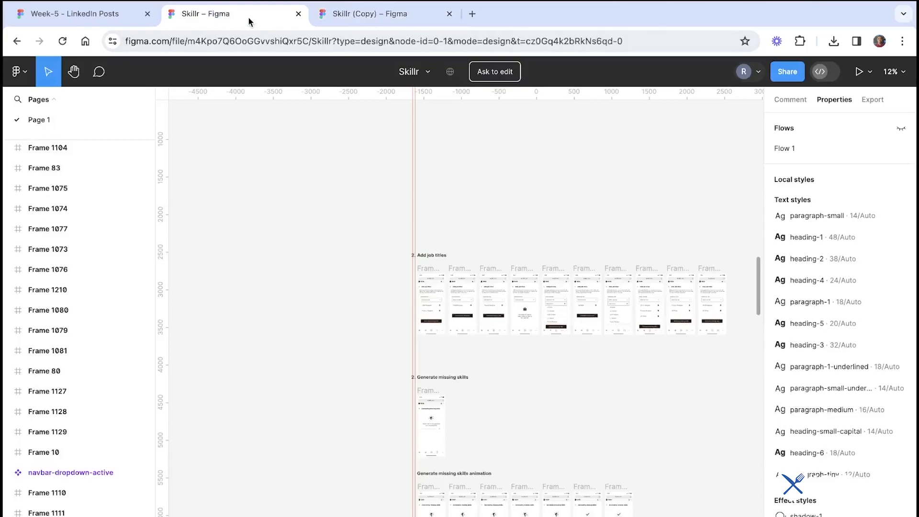
click(74, 14)
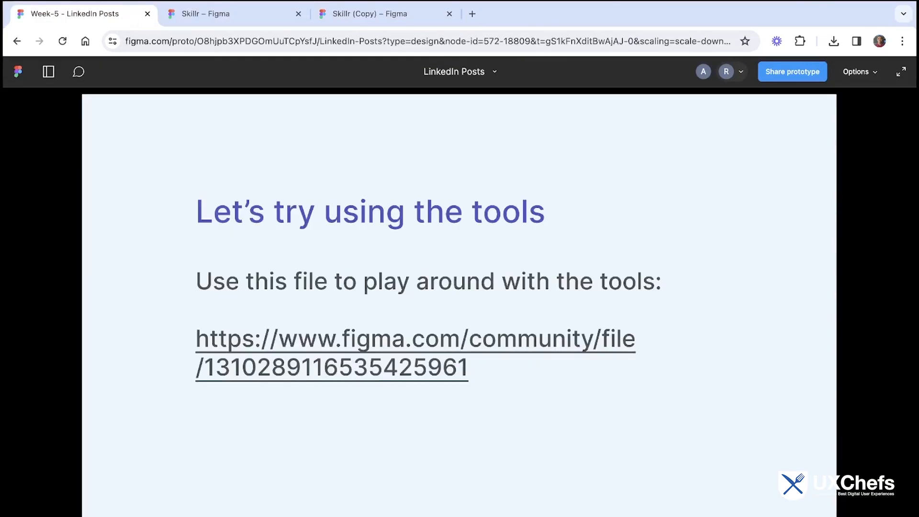
key(Right)
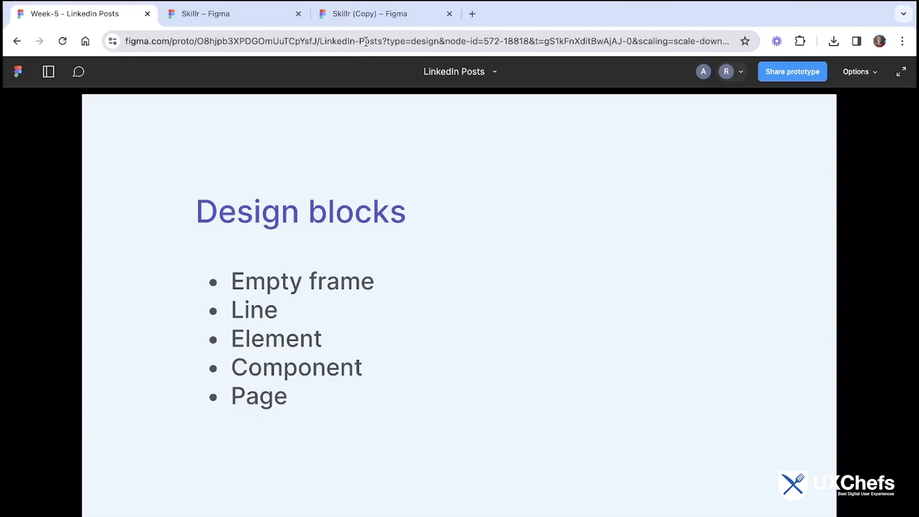
Close the original Skillr tab and move the Skillr copy tab next to the slides
click(250, 17)
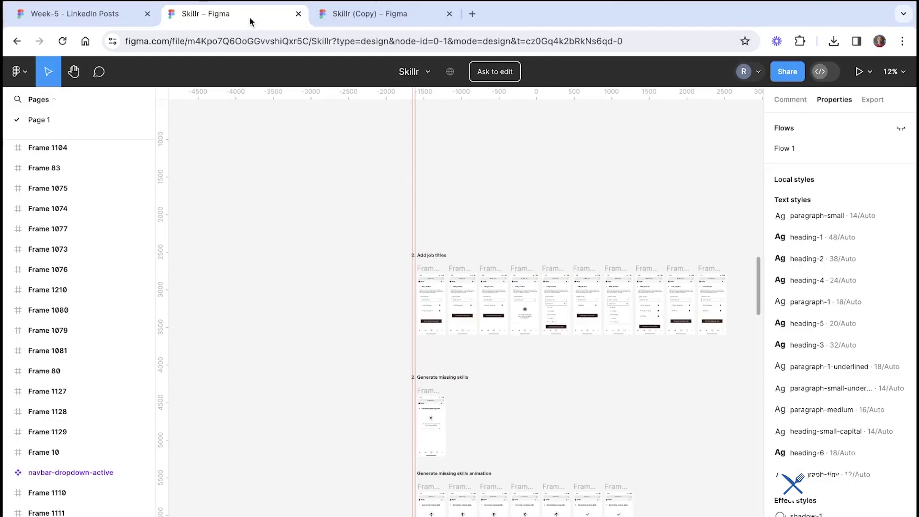
click(332, 18)
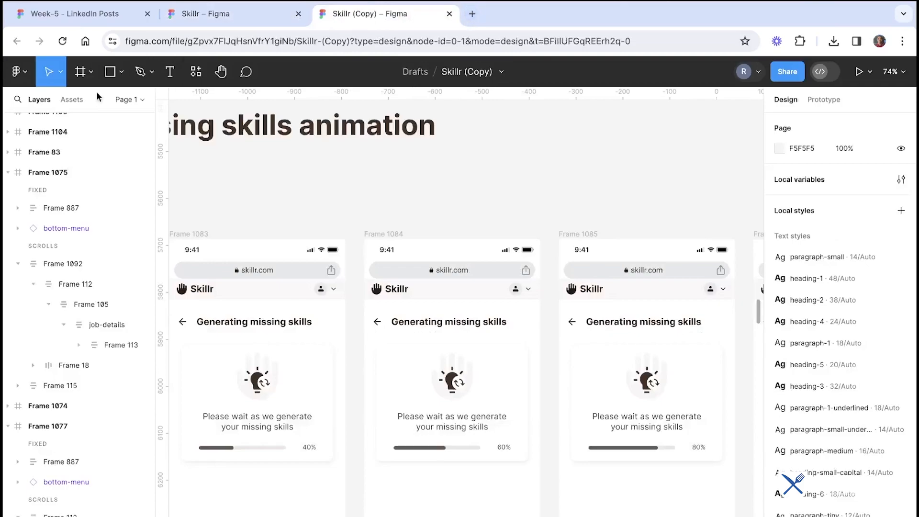
click(190, 24)
click(17, 41)
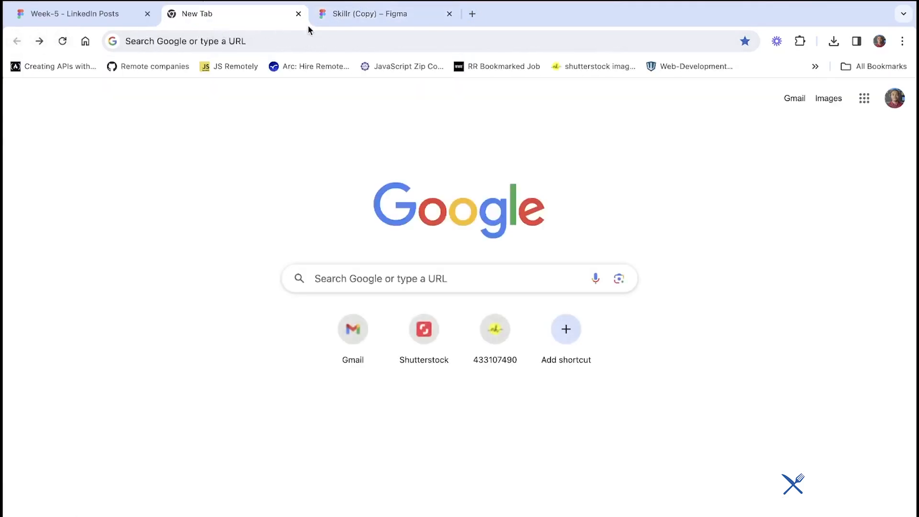
drag(335, 14, 184, 15)
Create a new design file from the Skillr copy's file menu
click(19, 77)
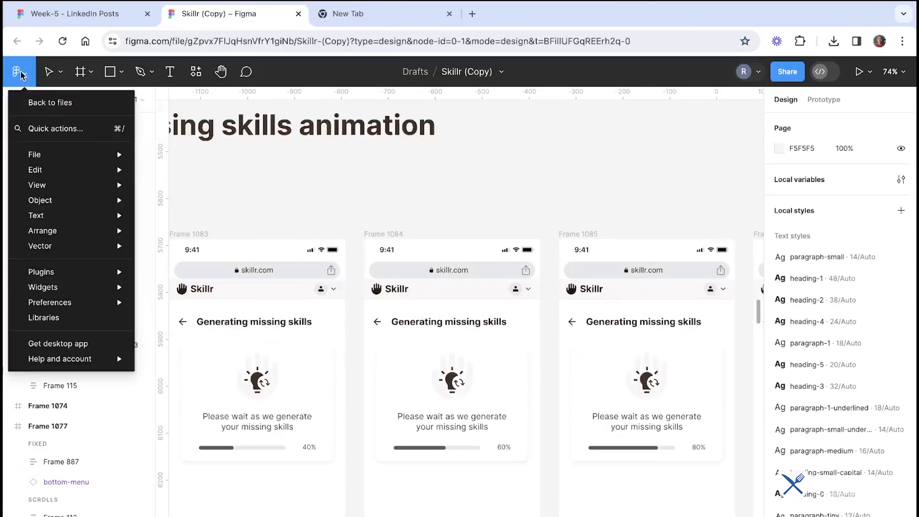
click(20, 75)
click(20, 75)
mouse_move(50, 154)
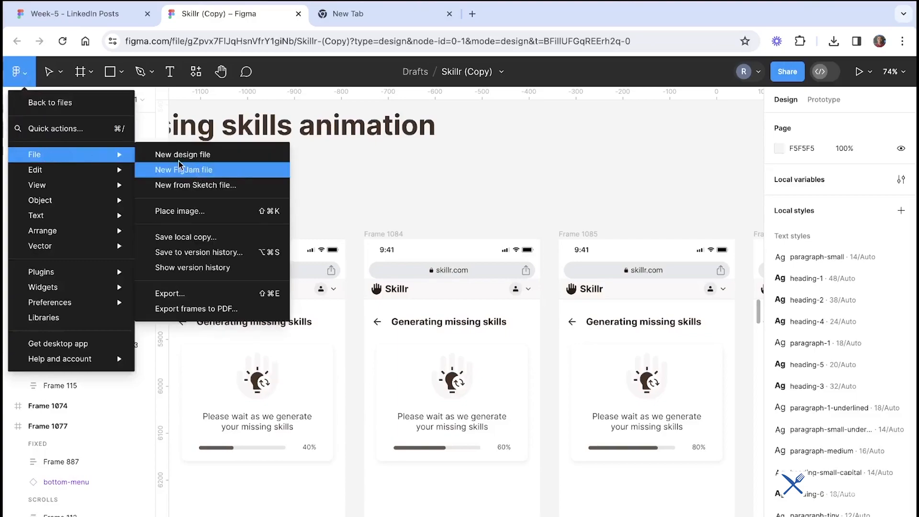
click(190, 156)
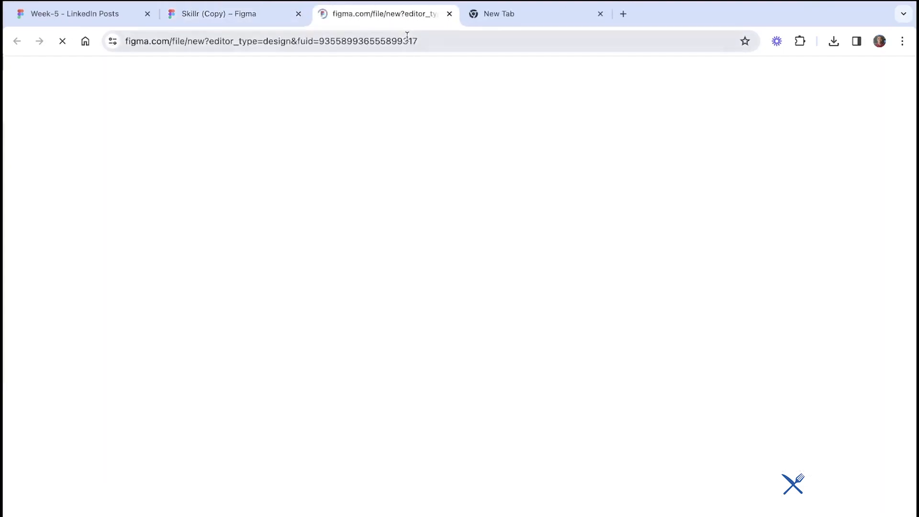
Move the new Untitled file tab beside the slides and close all tabs to its right
drag(342, 26, 252, 18)
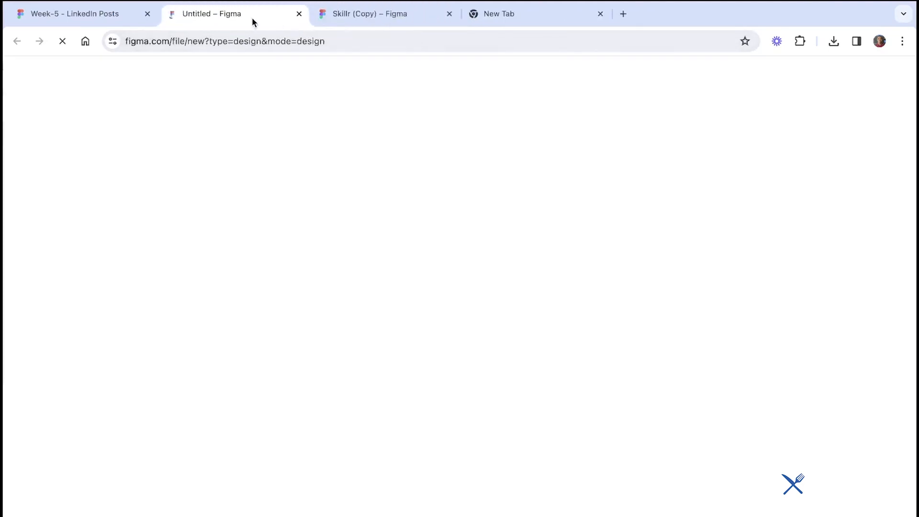
right_click(252, 17)
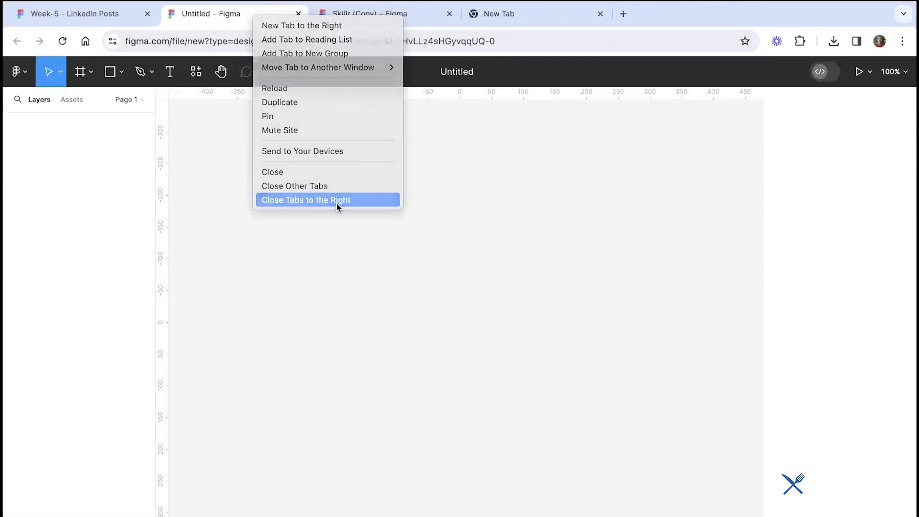
click(337, 203)
Switch between the Design blocks slide and the new Untitled file
click(128, 19)
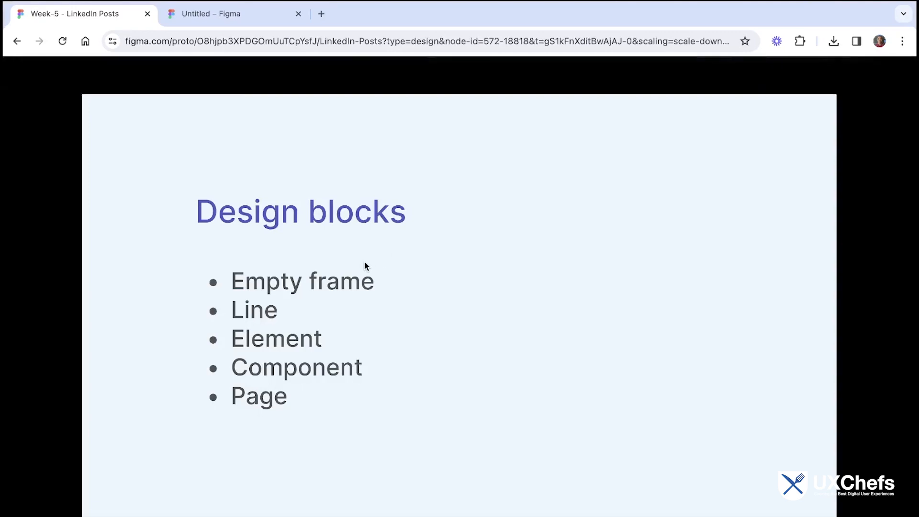
click(239, 14)
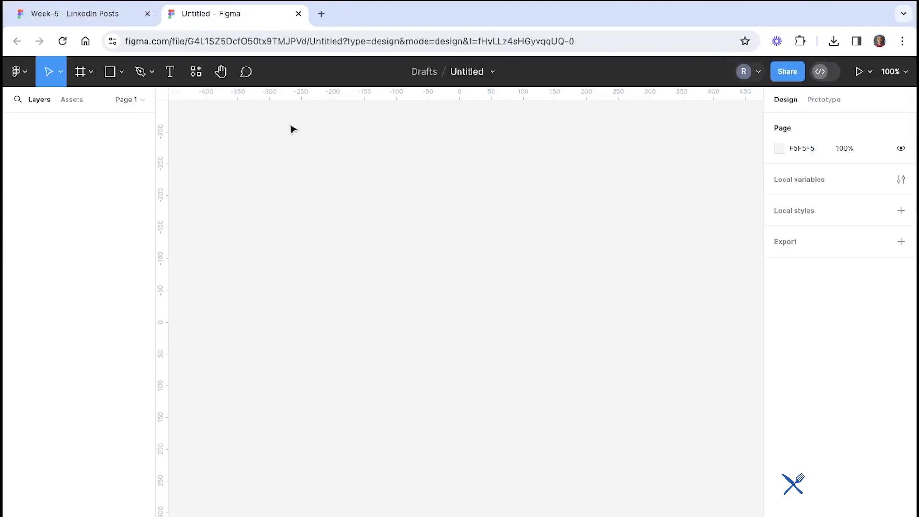
click(102, 19)
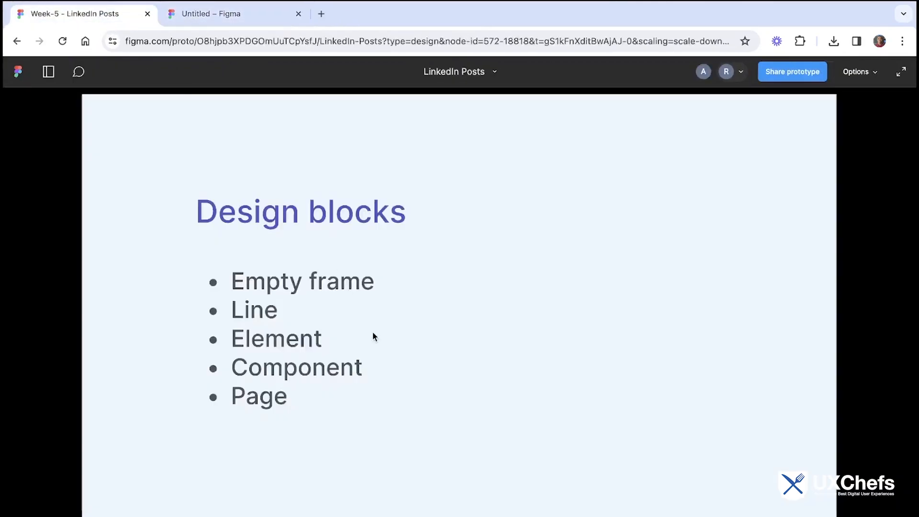
click(243, 20)
Draw an empty frame and narrow it to about 393 × 490 px
click(81, 71)
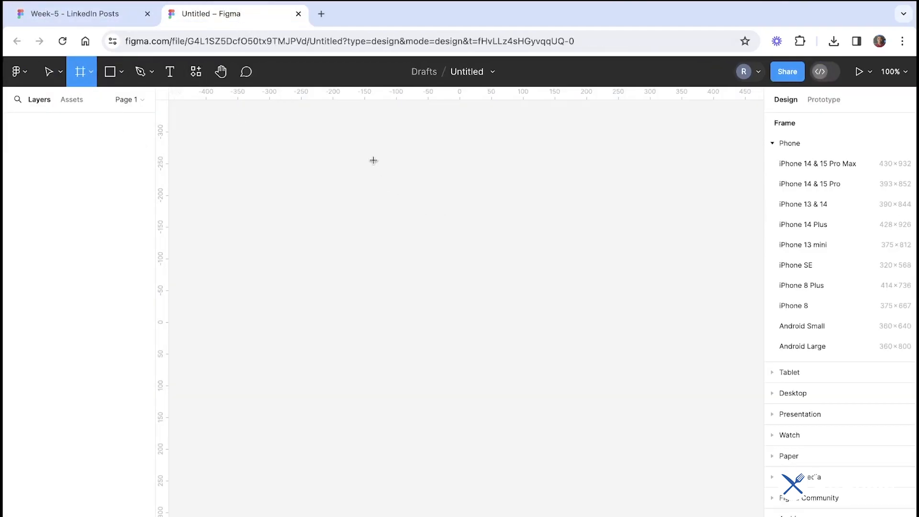
drag(303, 125, 656, 435)
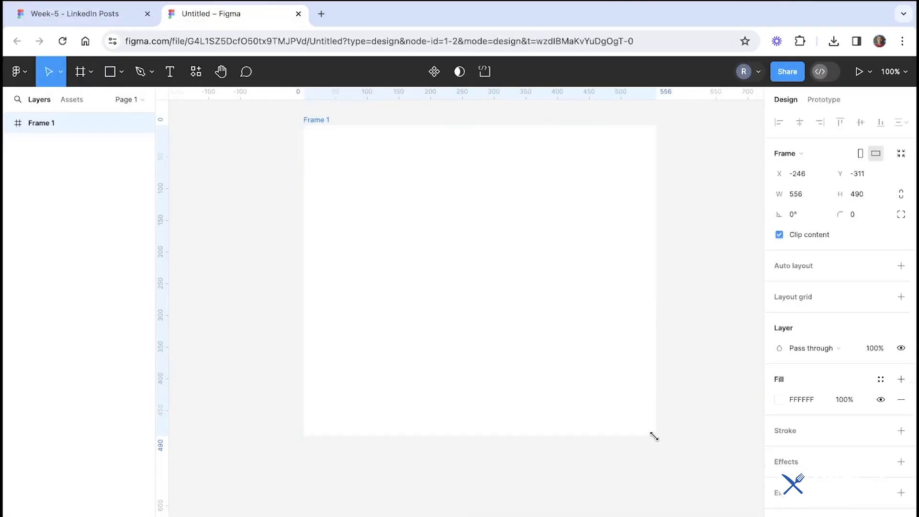
drag(657, 362, 513, 359)
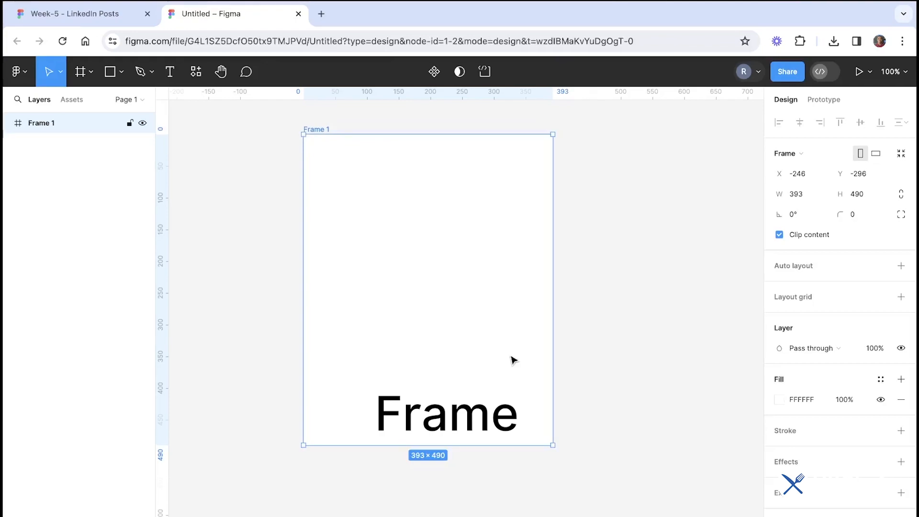
Compare the Design blocks slide with the frame in the design file
click(96, 15)
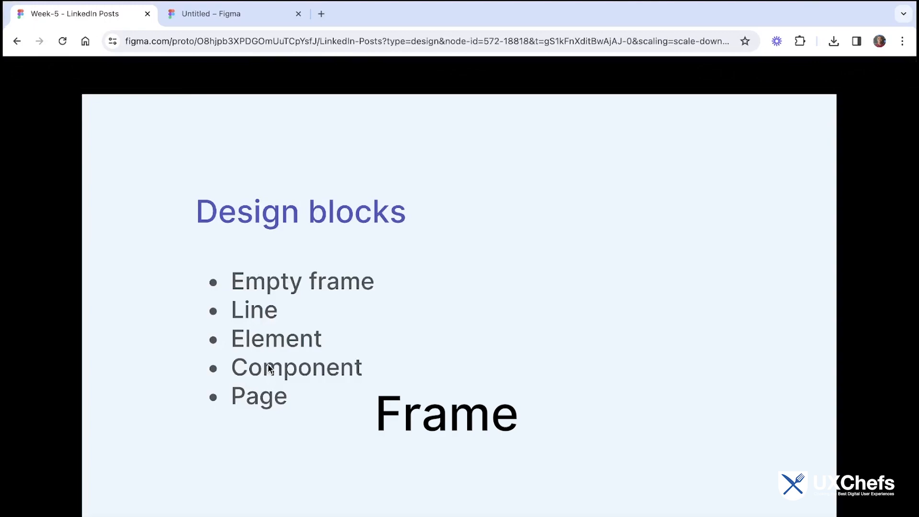
click(235, 14)
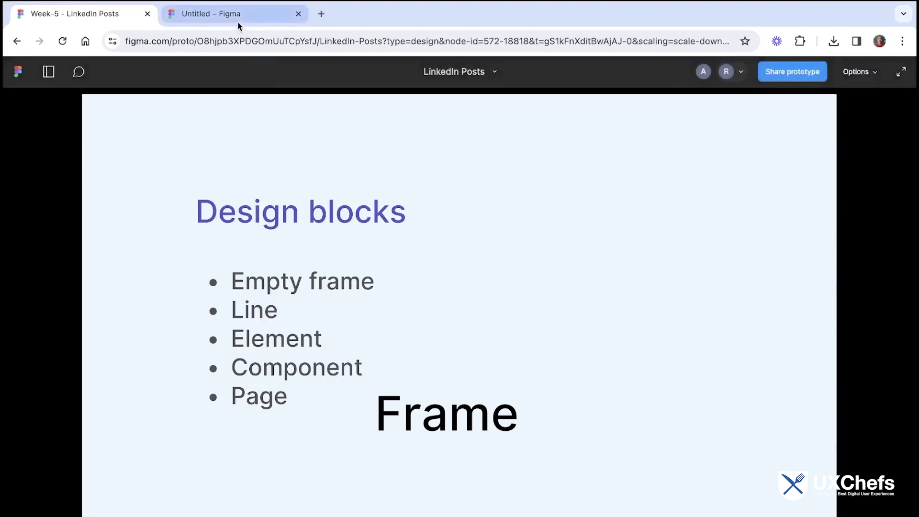
click(280, 224)
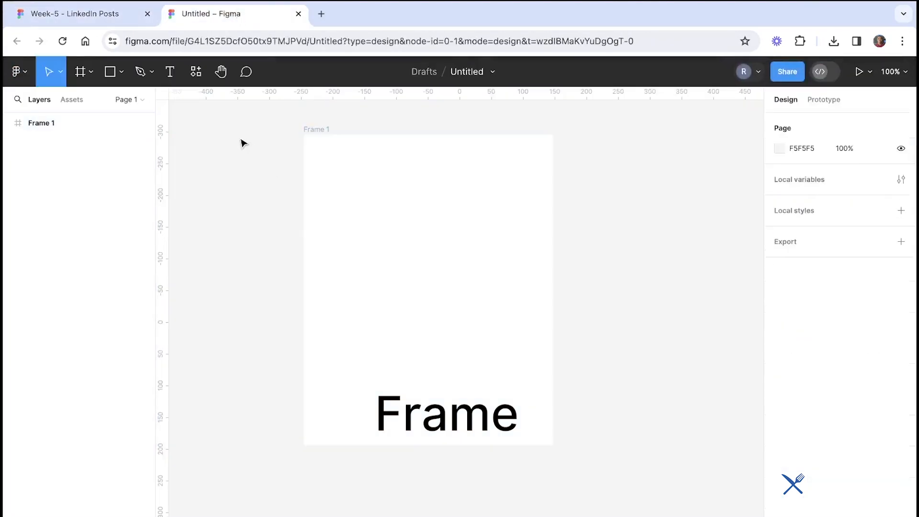
click(139, 19)
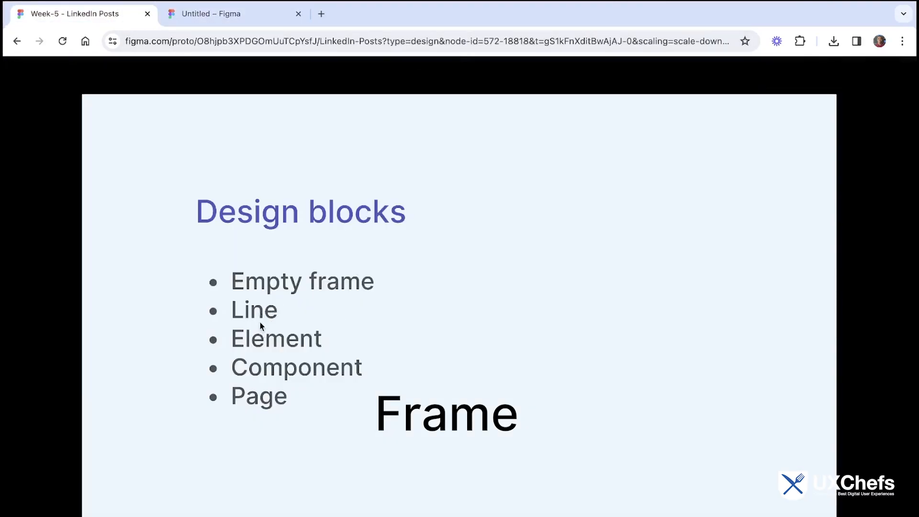
click(295, 20)
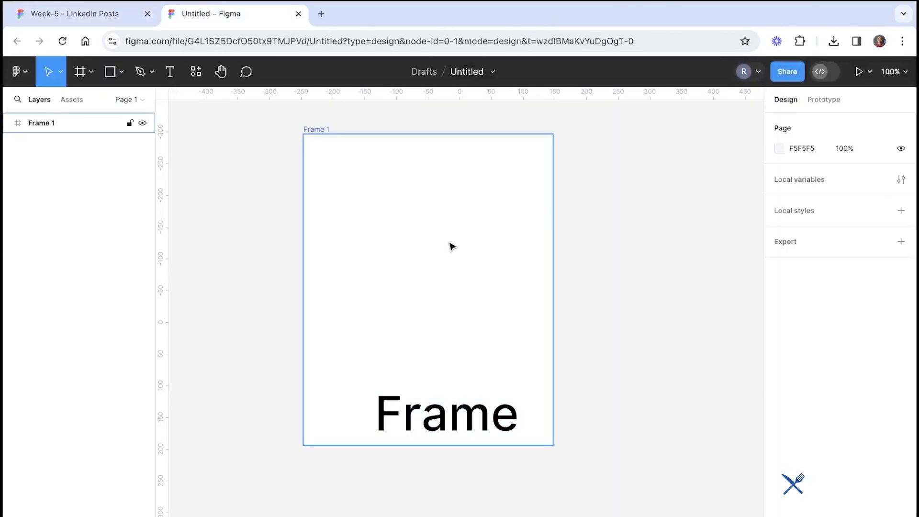
Draw a horizontal line about 232 px long near the top of the frame
scroll(451, 246, up, 3)
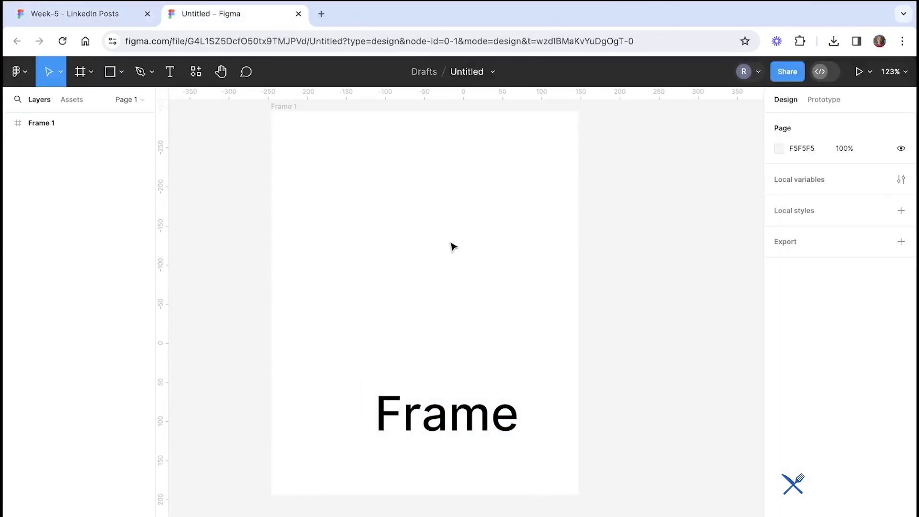
click(122, 74)
click(123, 119)
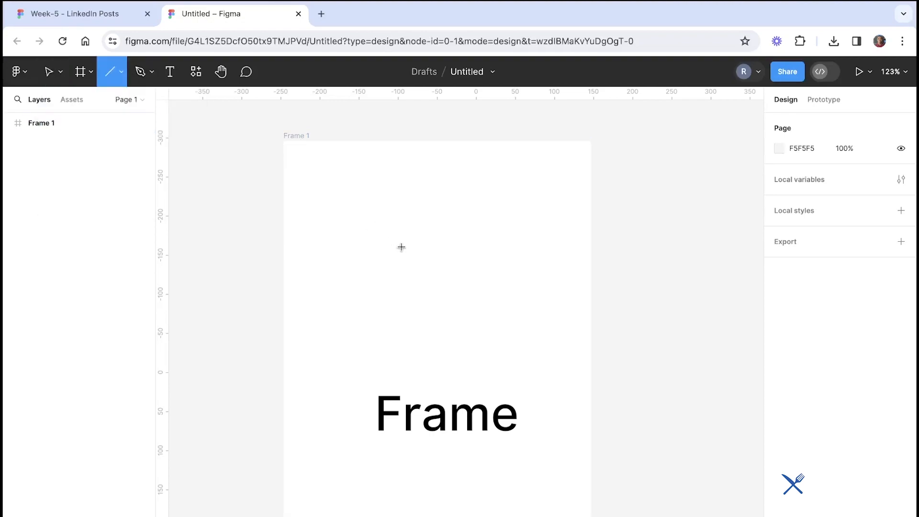
drag(332, 196, 515, 202)
click(601, 219)
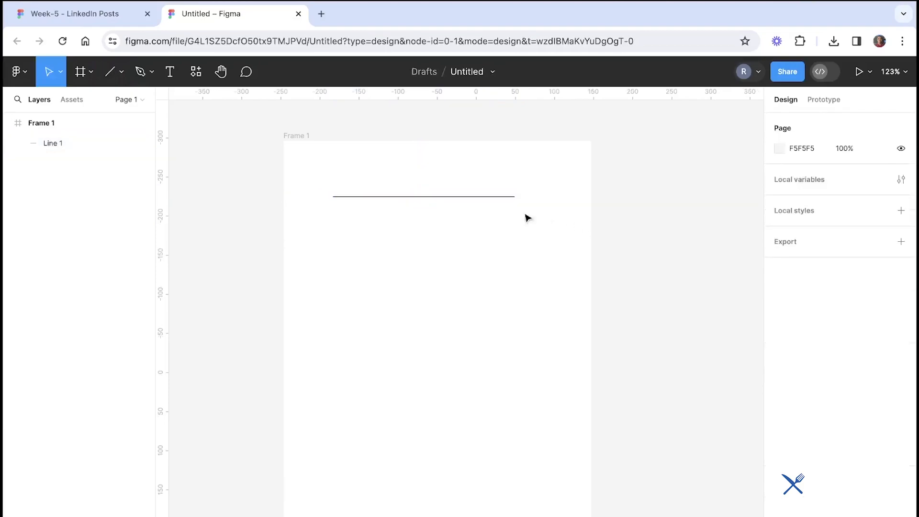
Duplicate the line and add copies to build a box outline about 232 × 32 px below it
scroll(475, 200, left, 1)
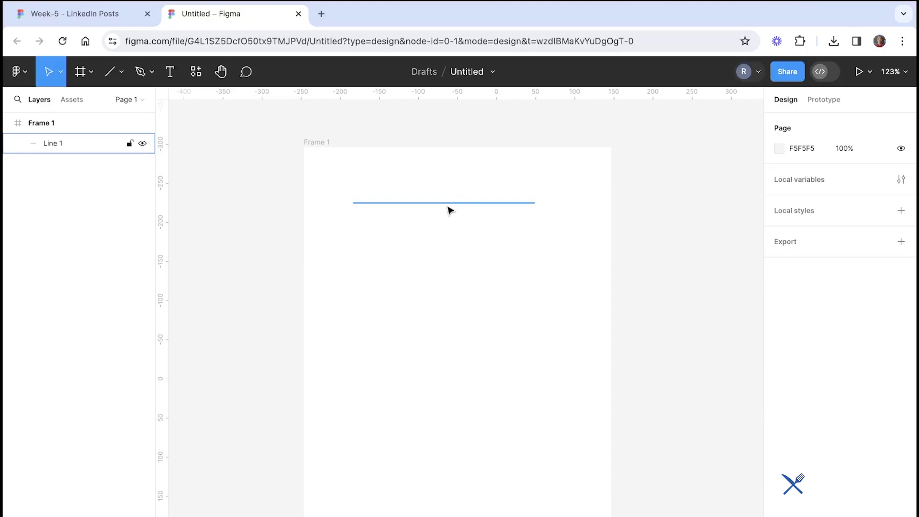
drag(448, 207, 450, 238)
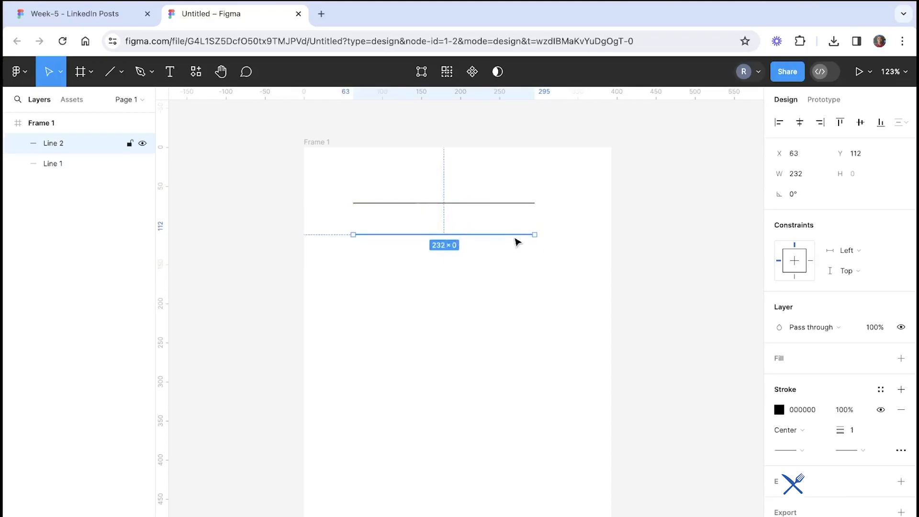
scroll(519, 239, up, 2)
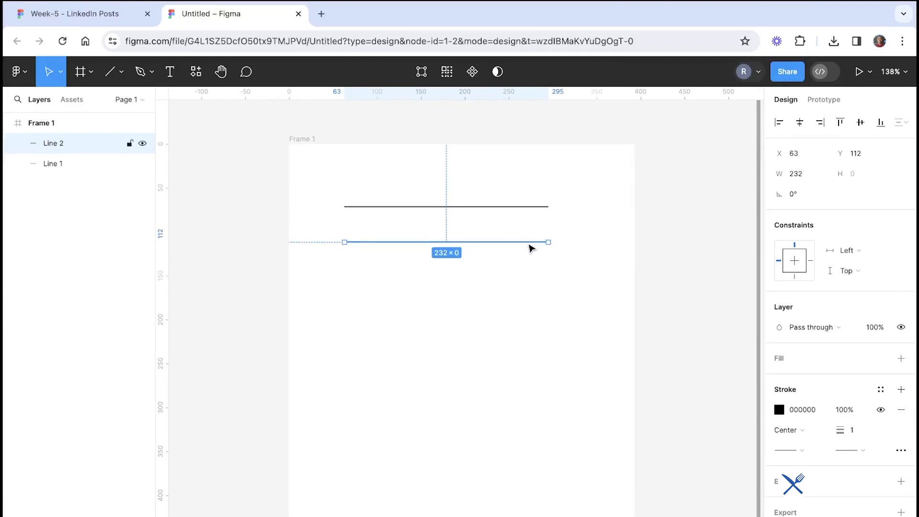
drag(530, 246, 553, 256)
click(493, 265)
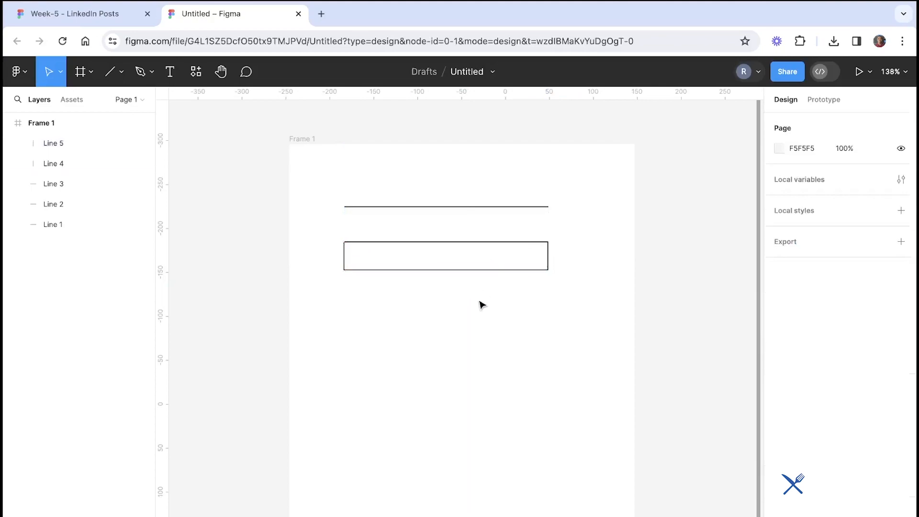
scroll(480, 303, up, 5)
scroll(488, 411, down, 5)
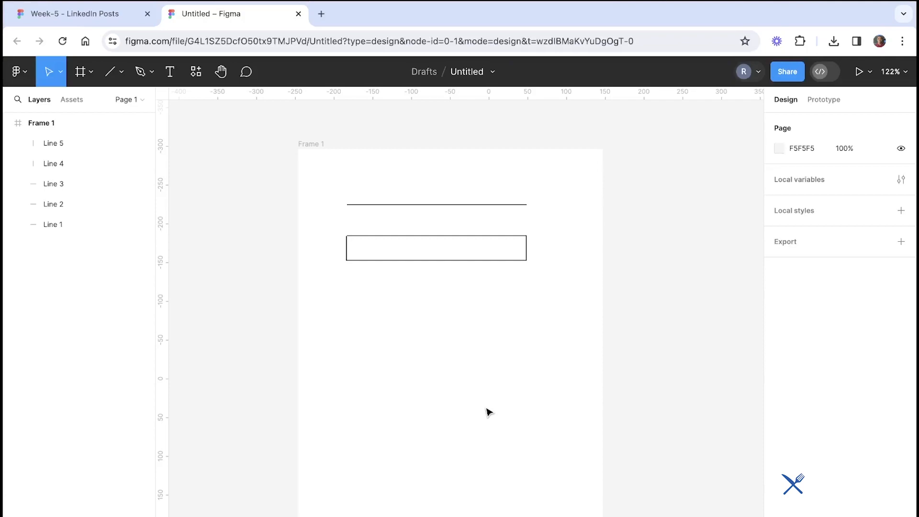
click(117, 19)
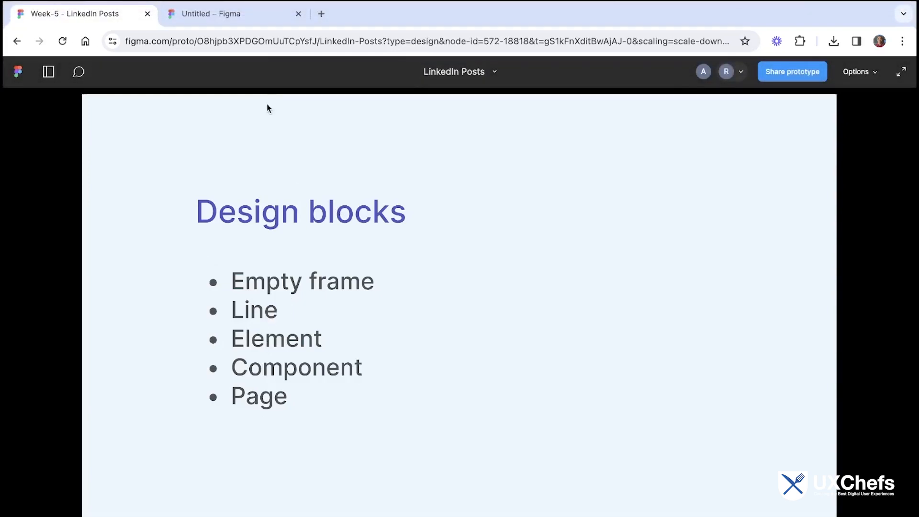
click(244, 15)
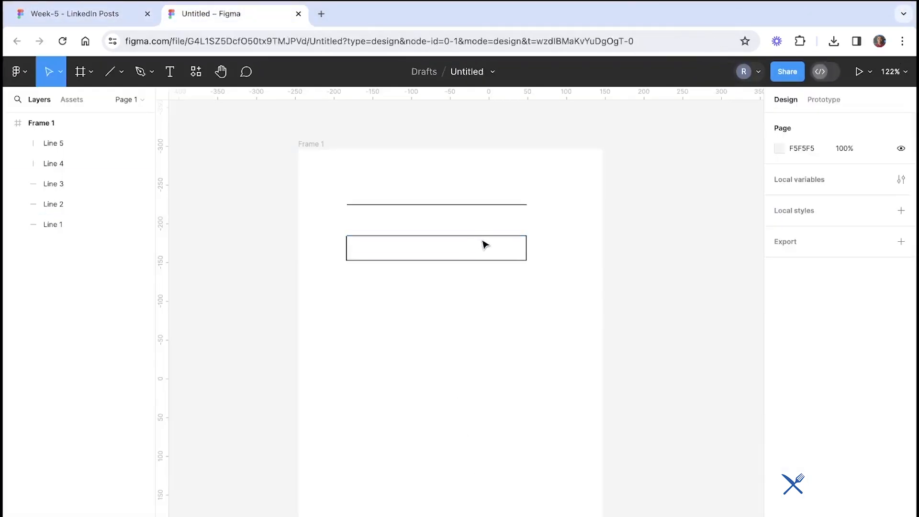
drag(559, 278, 340, 217)
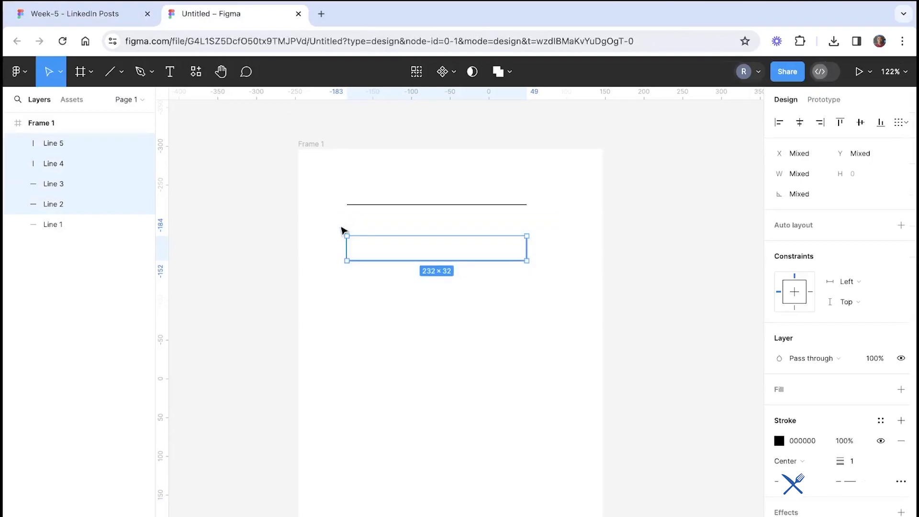
click(341, 230)
Add a text layer reading Label just above the box outline
click(169, 76)
click(351, 222)
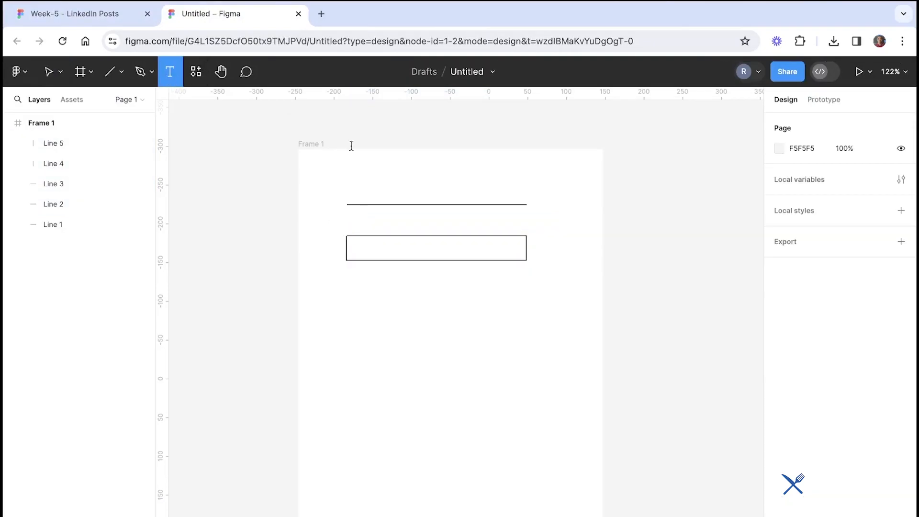
key(Escape)
text(La)
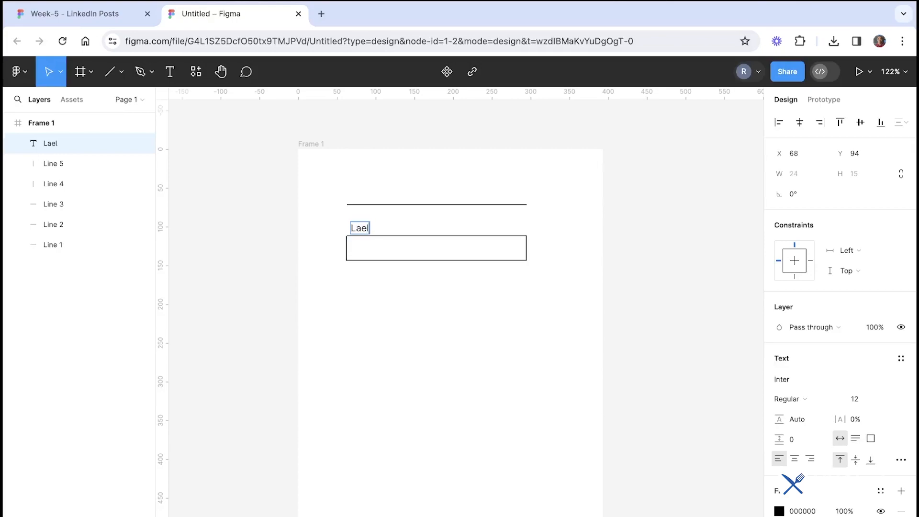
text(be)
click(314, 192)
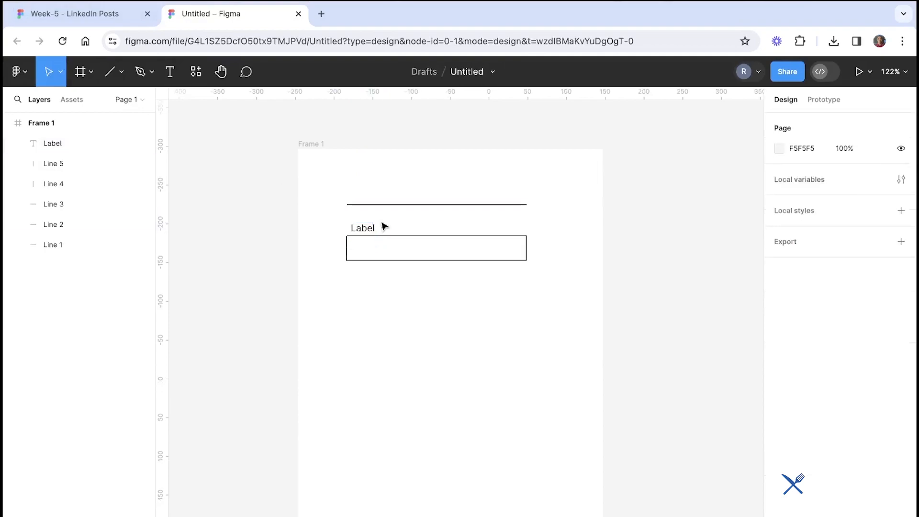
Delete the top line and nudge the label into line with the box
click(391, 204)
key(Delete)
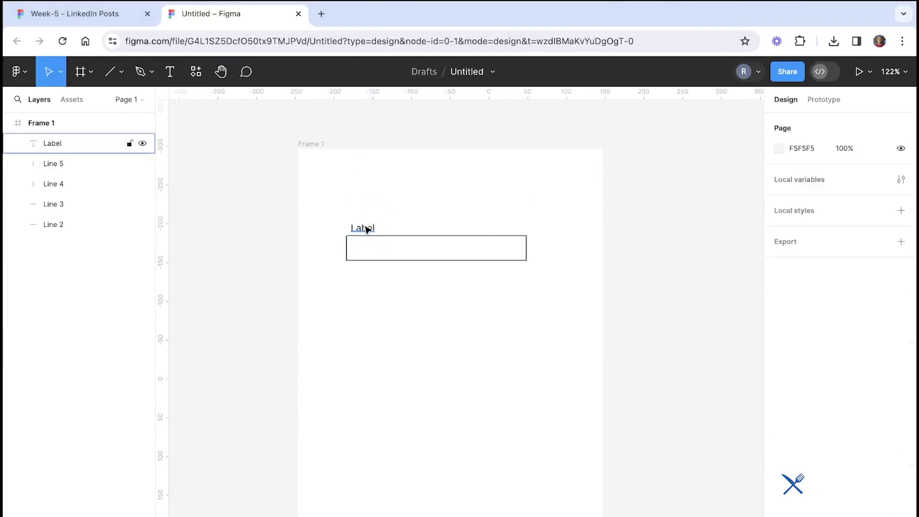
drag(367, 230, 360, 225)
Duplicate the label and box twice to stack three labelled input fields
click(381, 208)
drag(549, 302, 357, 335)
click(324, 326)
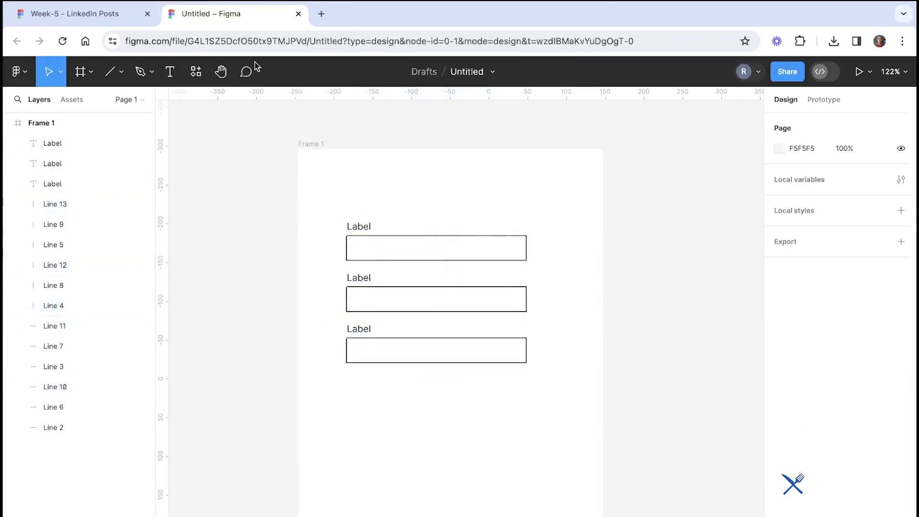
click(98, 20)
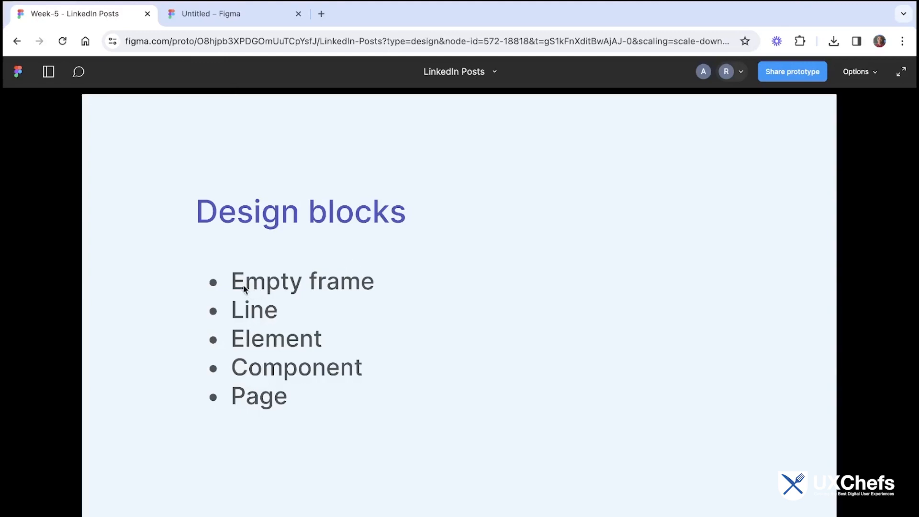